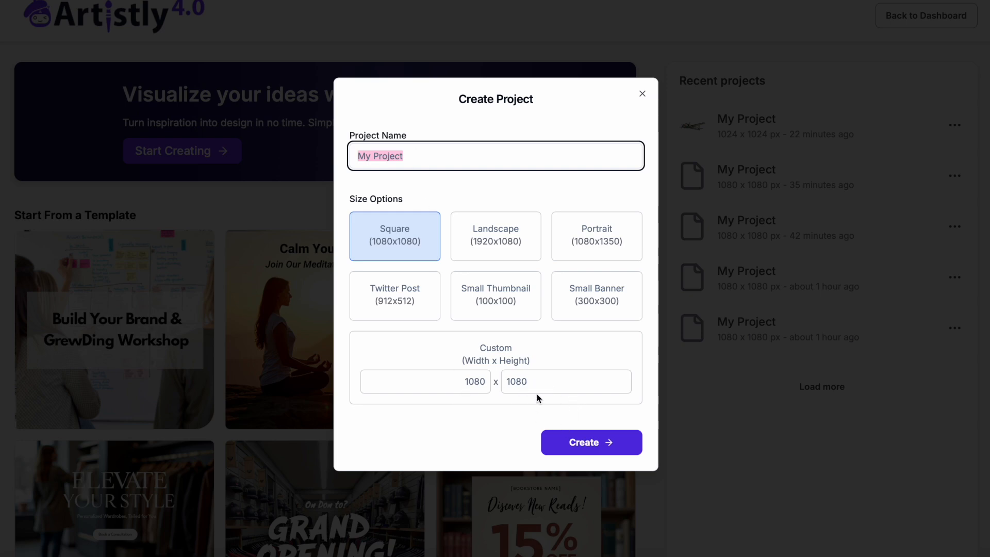
Step: Create a square 1080x1080 project and generate a 1:1 watercolor illustration of a 1940s-style propeller airplane in muted blue and ivory tones, isolated on white
click(598, 443)
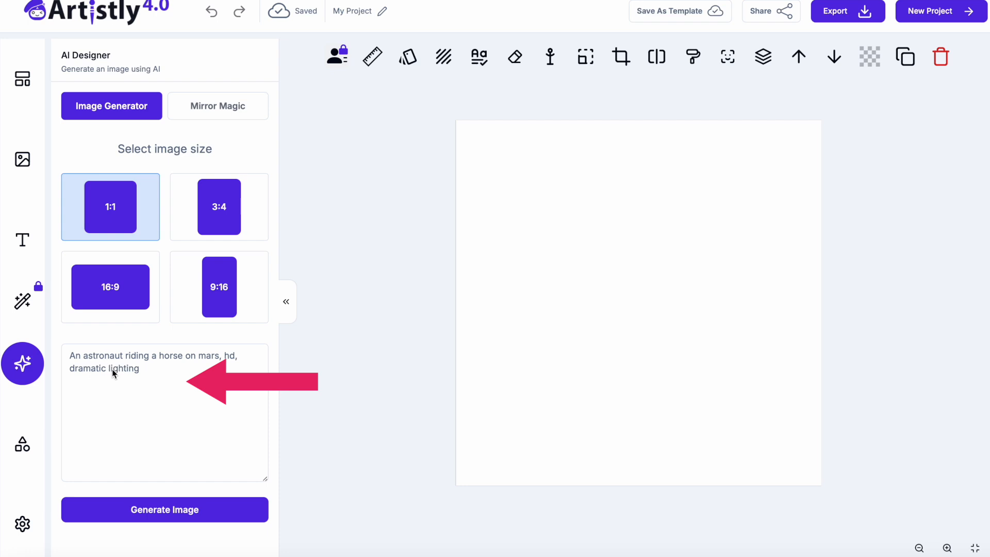
click(79, 359)
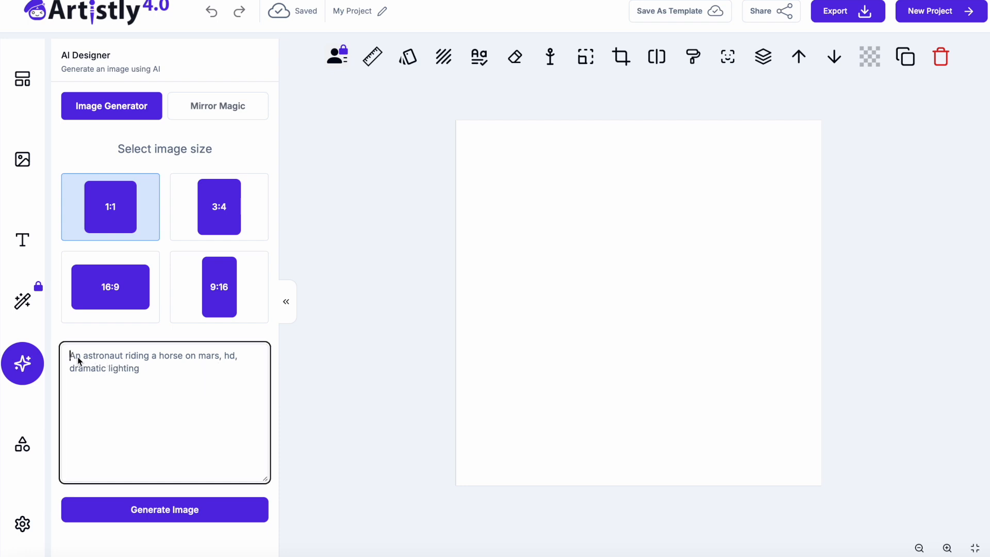
text(A watercolor illustration of a 1940s-style propeller airplane in muted blue and ivory tones, featuring subtle weathered textures, isolated on a white, clean, crisp background.)
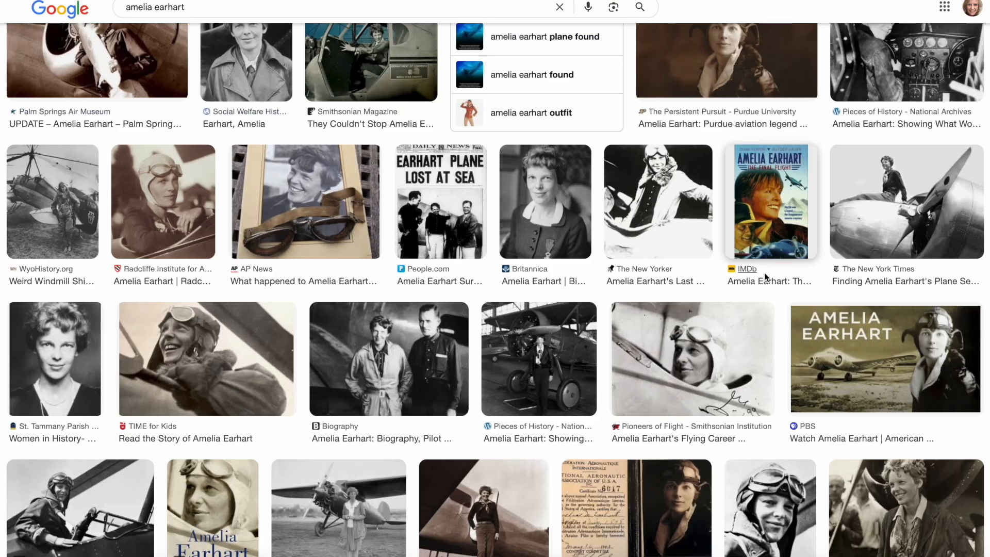
scroll(765, 278, up, 1)
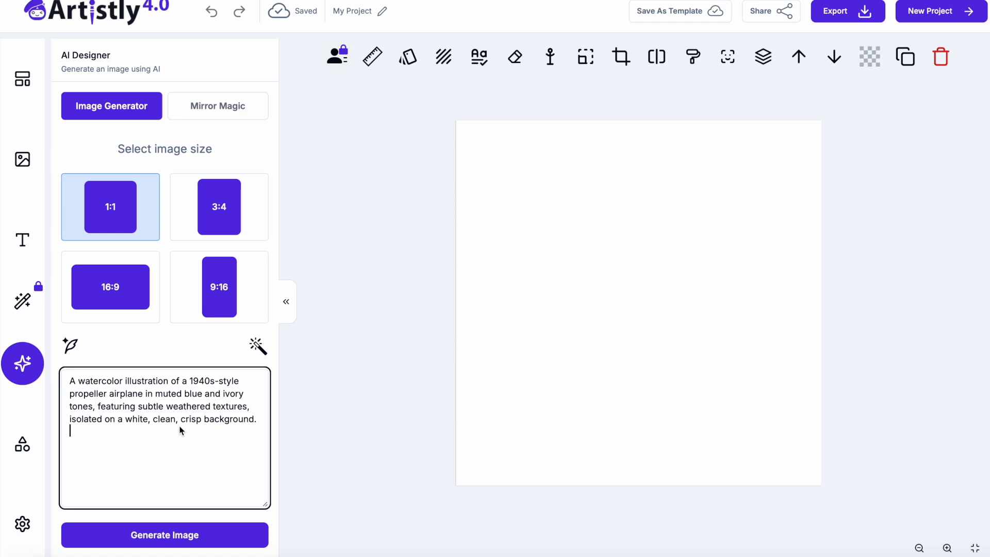
click(173, 536)
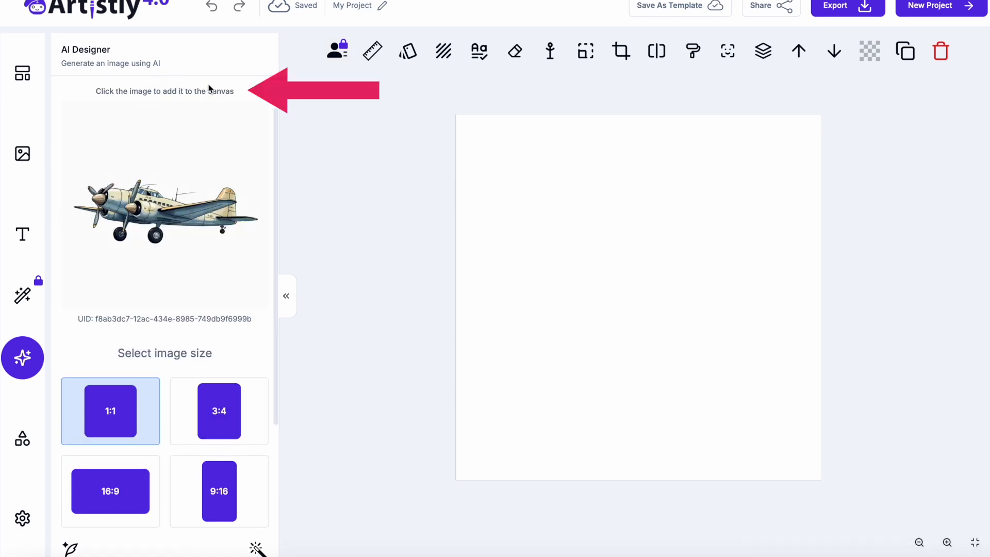
Step: Add the generated airplane to the canvas, then remove its background with AI and save the changes
click(146, 213)
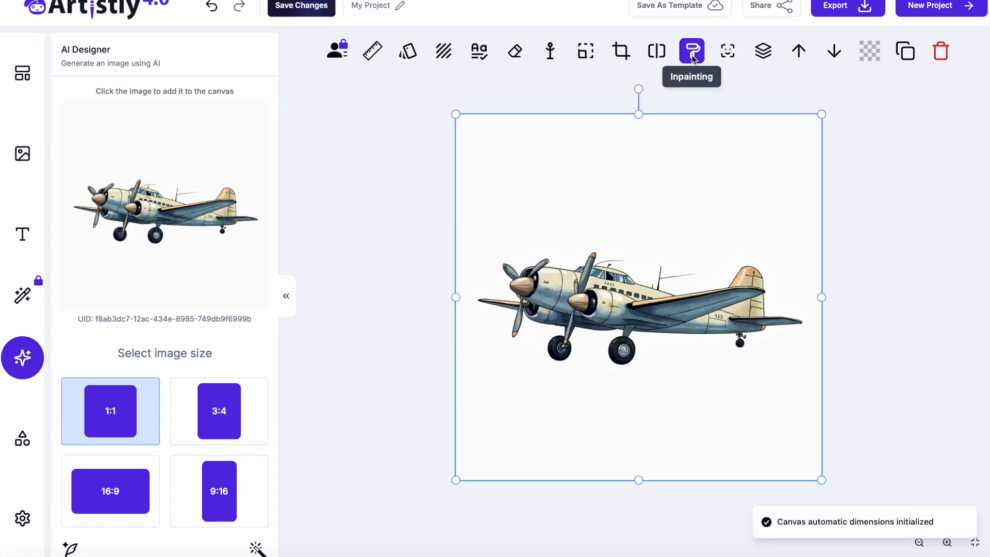
click(657, 54)
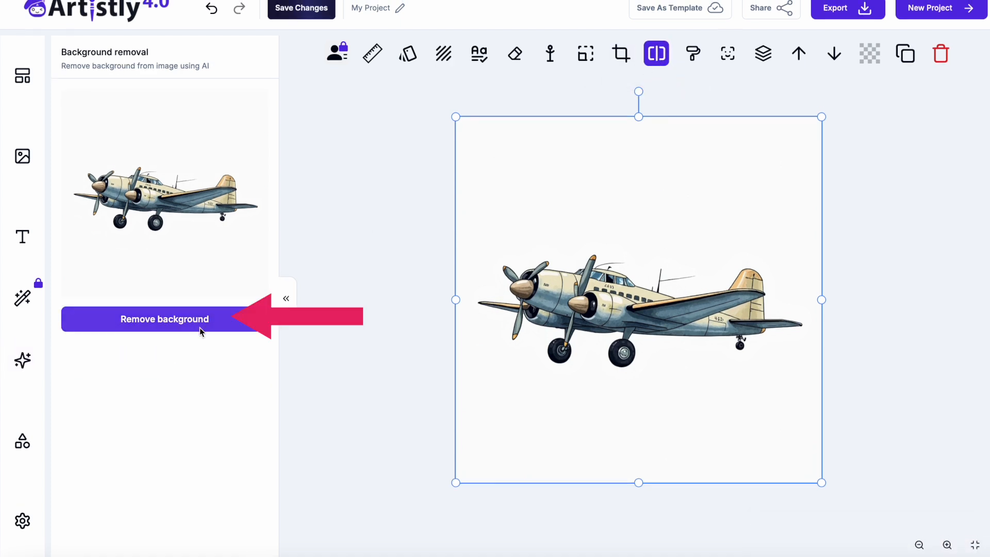
click(161, 323)
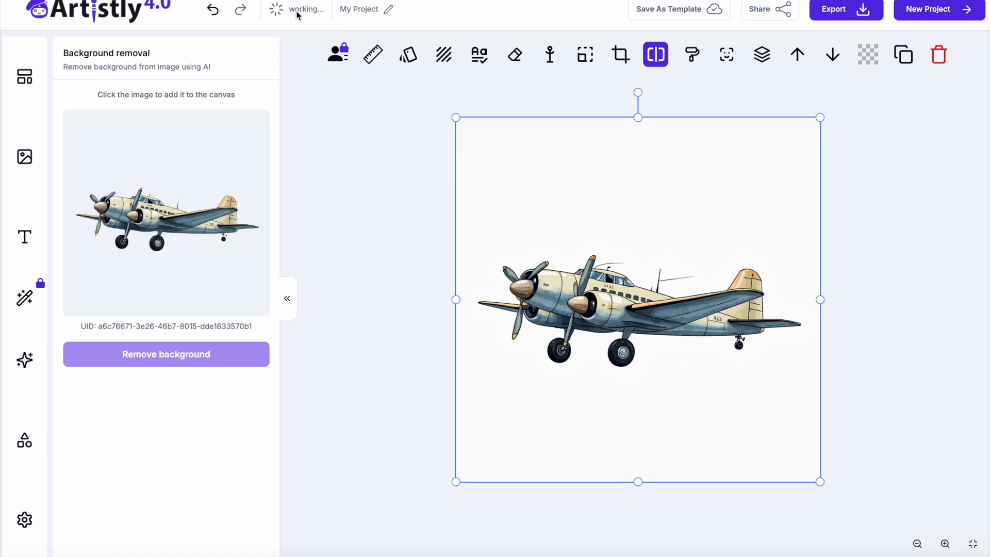
click(293, 10)
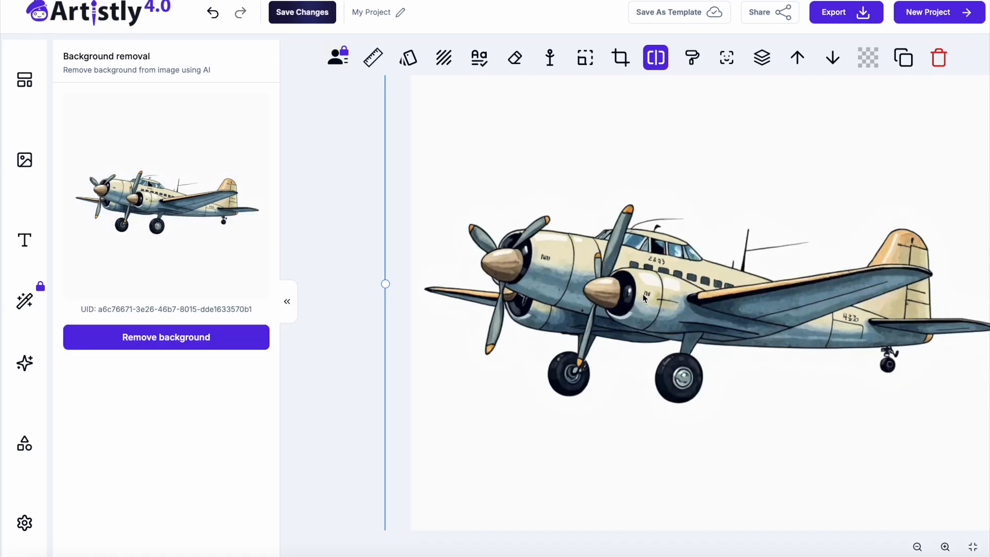
Step: Upscale the airplane image with the Only Upscale option of the AI Upscaler and save the changes
drag(643, 295, 674, 293)
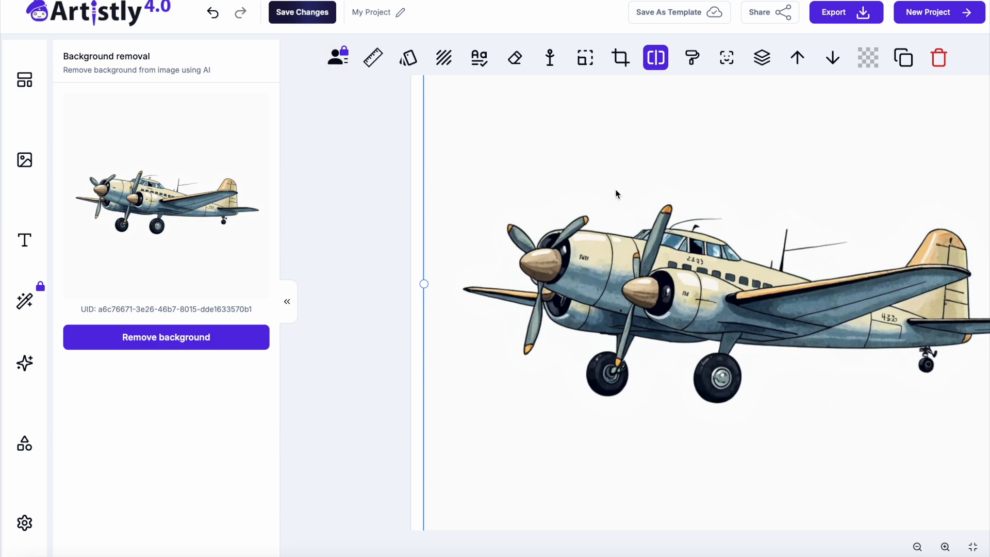
click(514, 58)
click(374, 62)
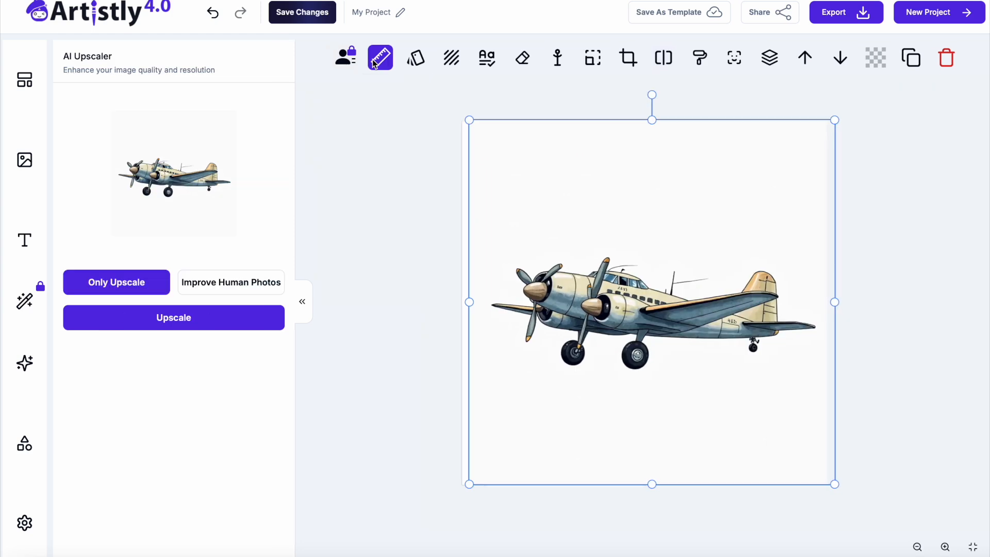
click(194, 320)
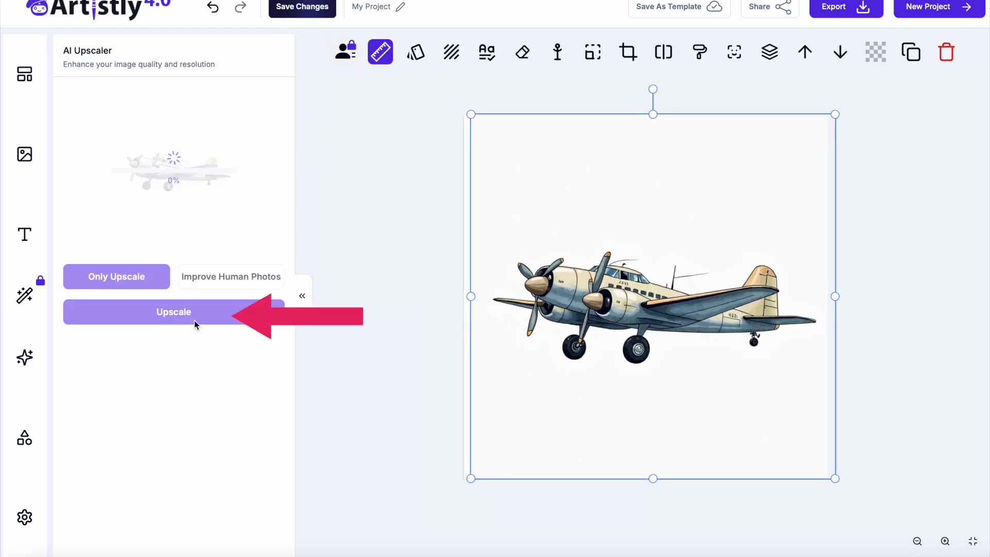
click(328, 10)
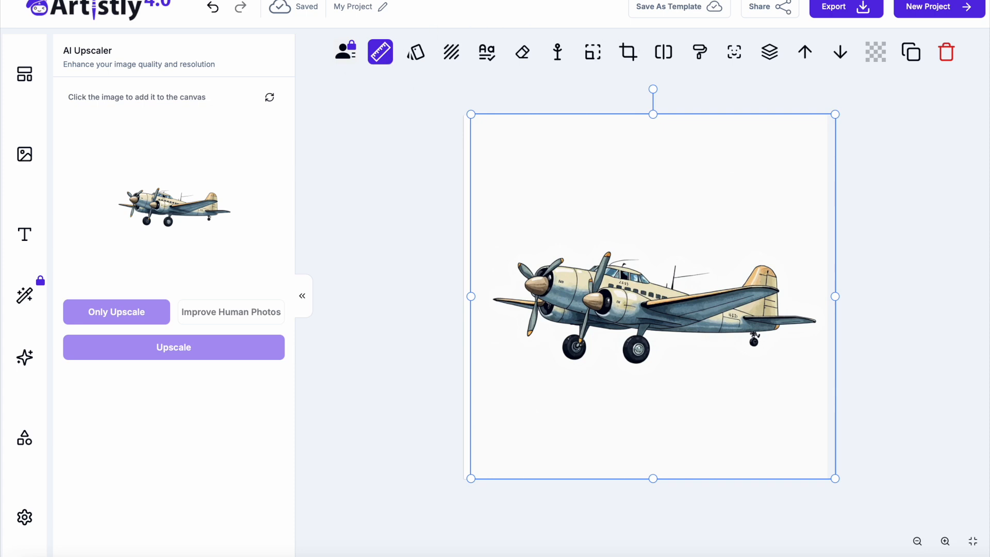
Step: Export the airplane design as a PNG
click(844, 13)
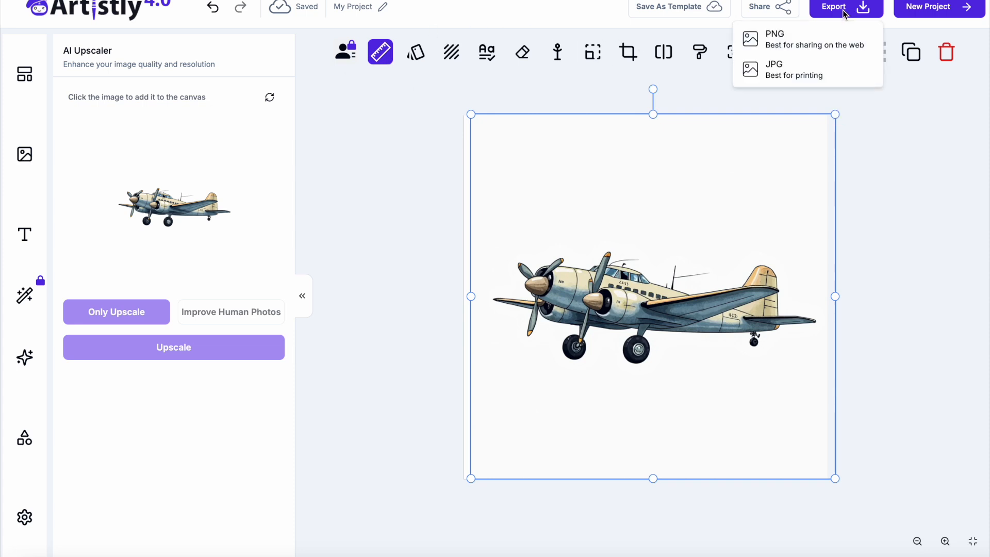
click(818, 41)
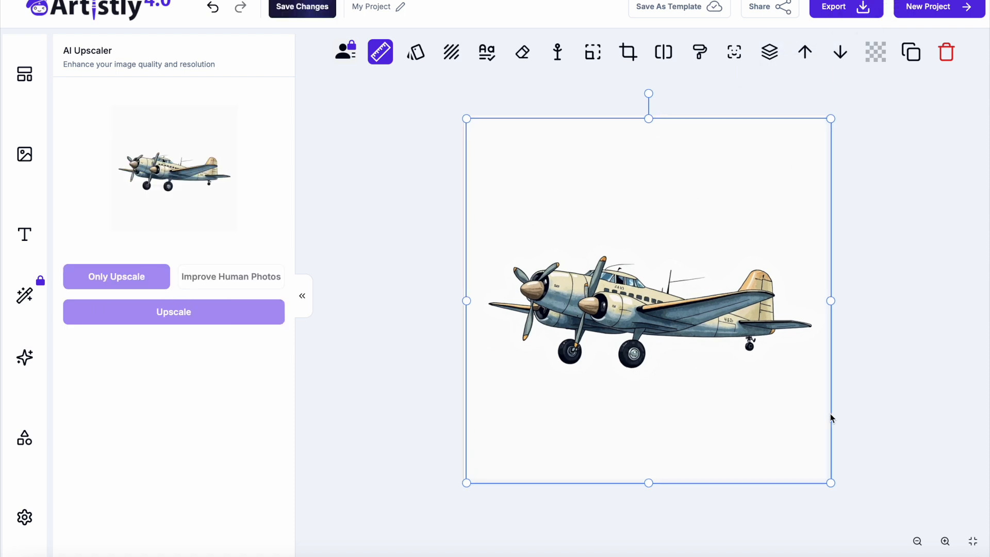
mouse_move(682, 345)
mouse_down()
mouse_move(692, 345)
mouse_move(681, 349)
mouse_up()
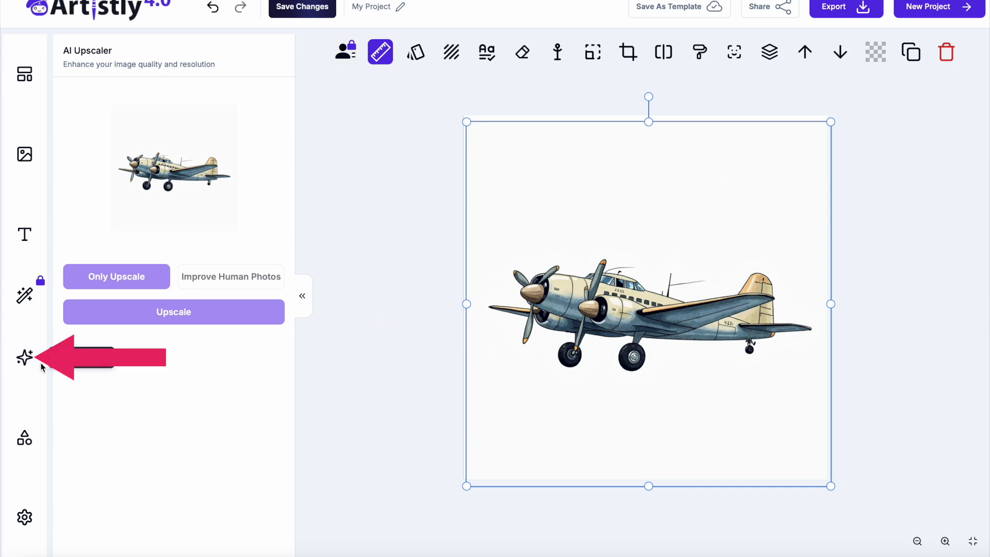
Step: Generate a 1:1 watercolour illustration of stacked vintage leather suitcases in warm browns and tans, with faded travel labels and brass hardware, isolated on white
click(26, 358)
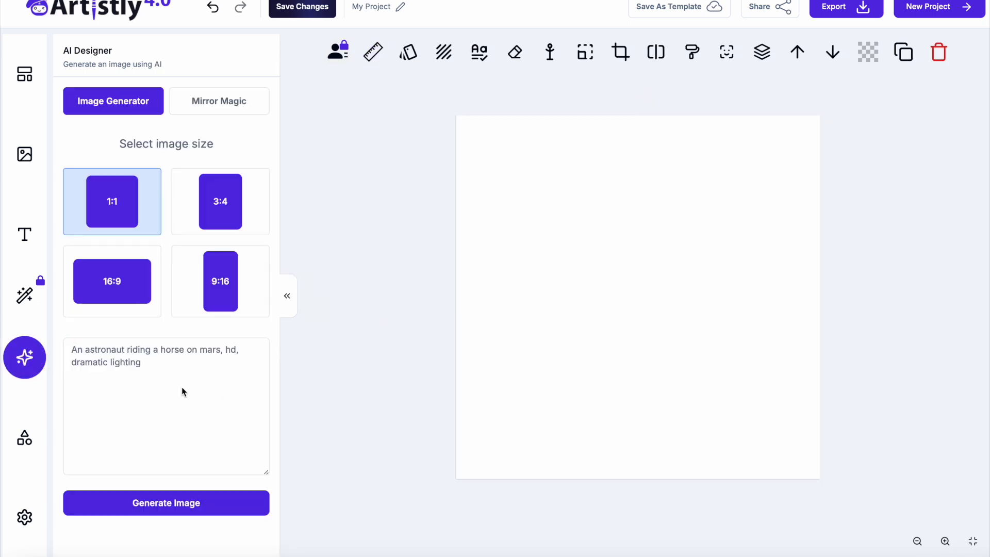
click(84, 350)
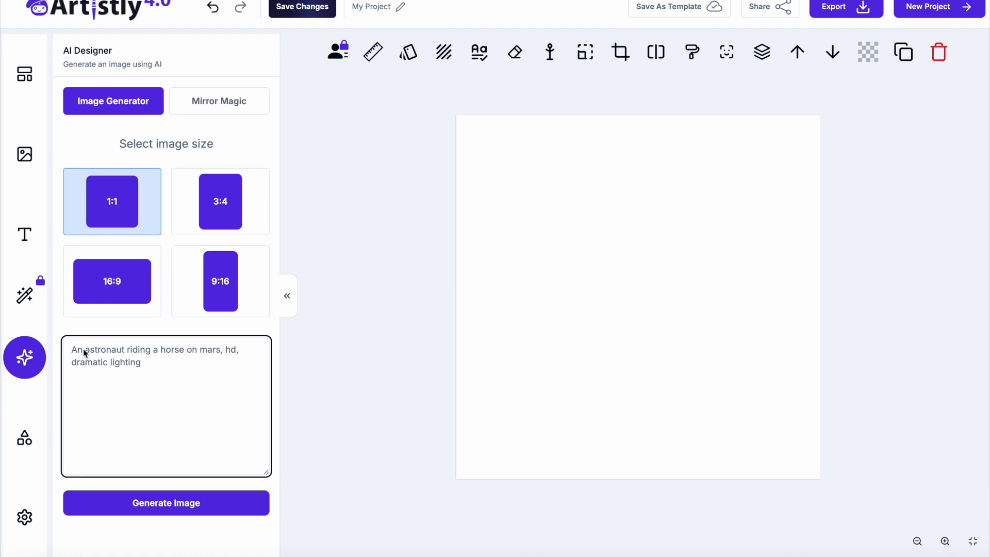
text(A stack of vintage leather suitcases in warm browns and tans, adorned with faded travel labels and brass hardware, hand-painted with a nostalgic feel, isolated on a white, clean, crisp background)
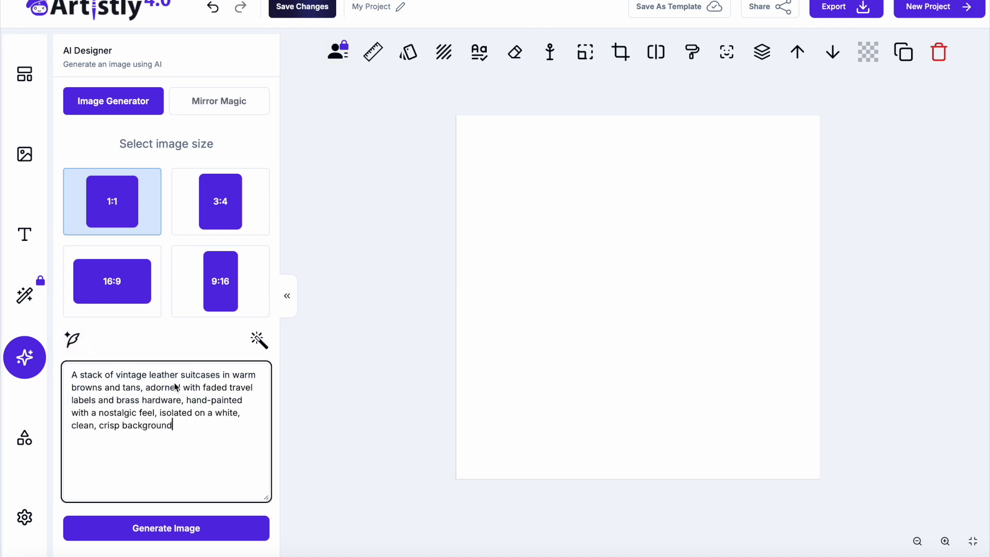
click(81, 380)
text(watercolo)
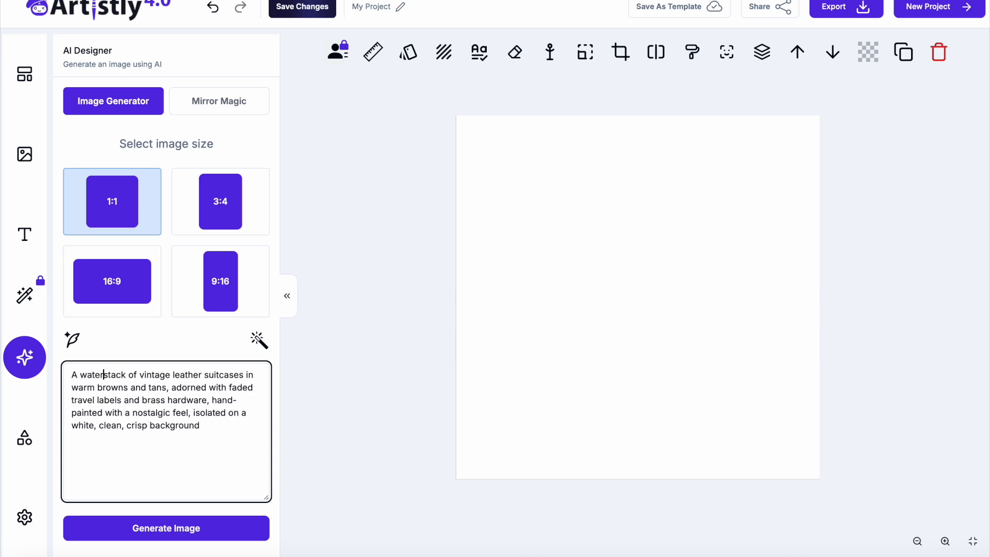
text(ur illustr)
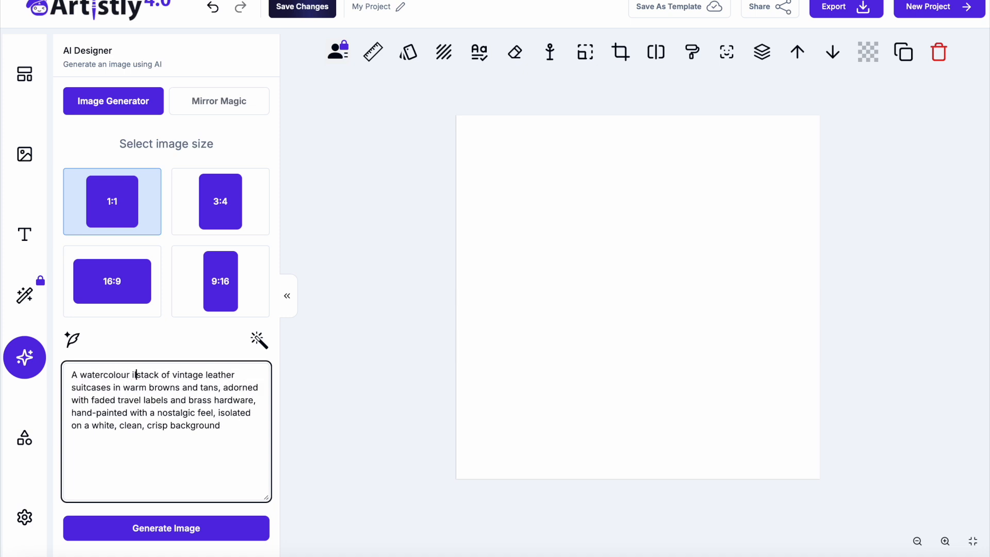
text(ation)
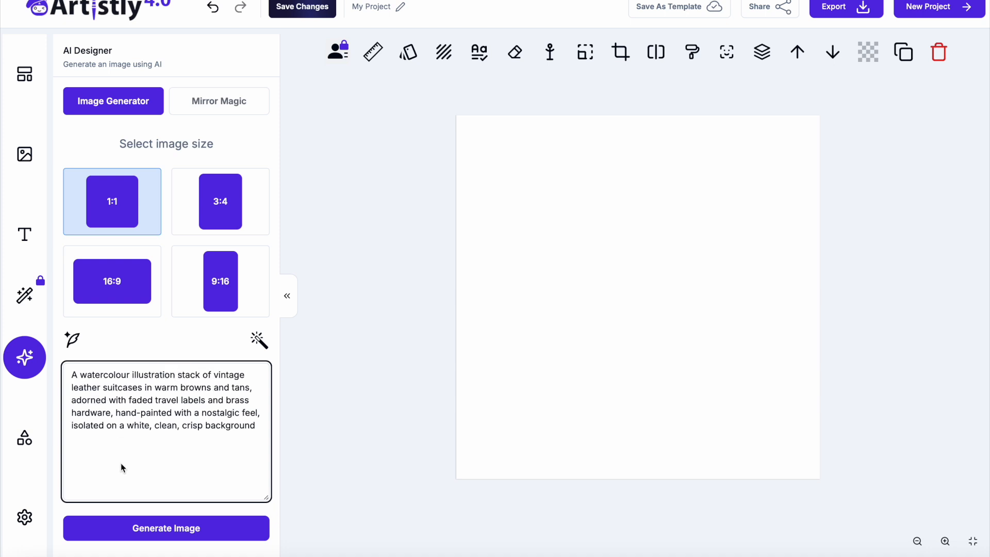
click(160, 528)
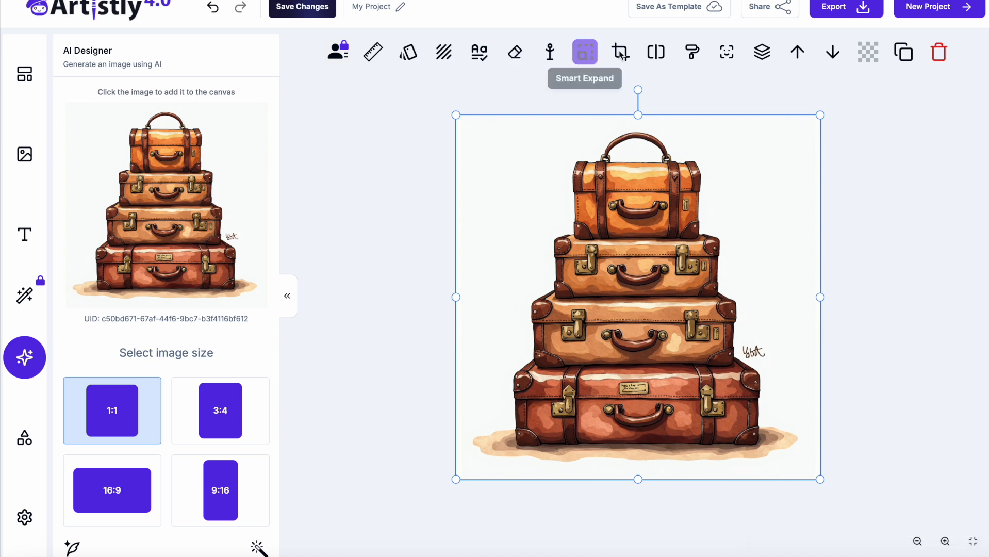
Step: Run AI background removal on the suitcase image and save the changes
click(655, 57)
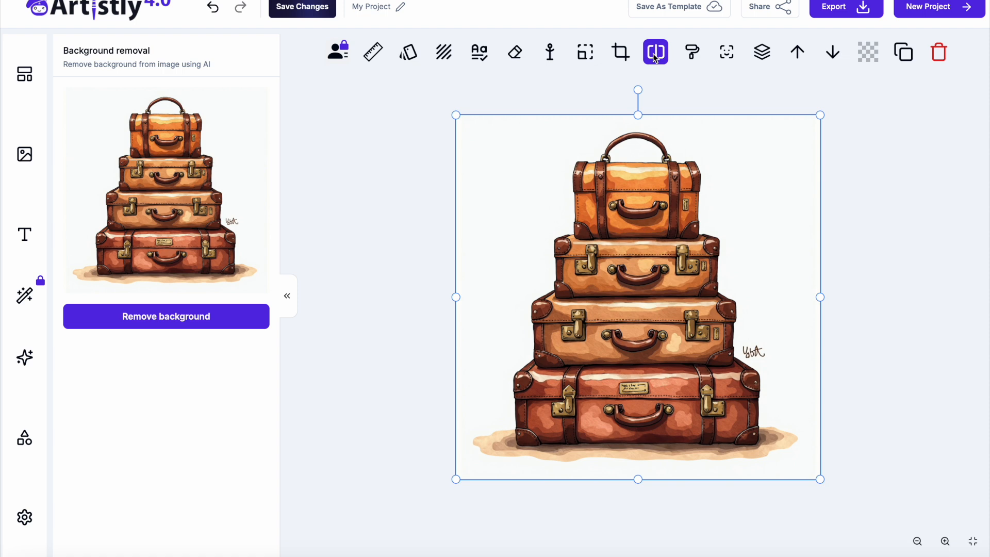
click(179, 309)
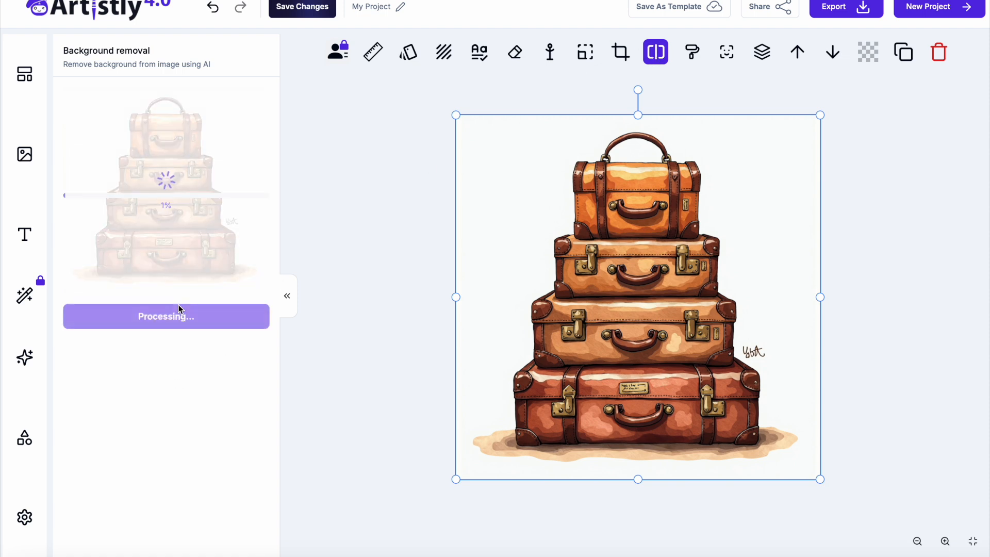
click(309, 6)
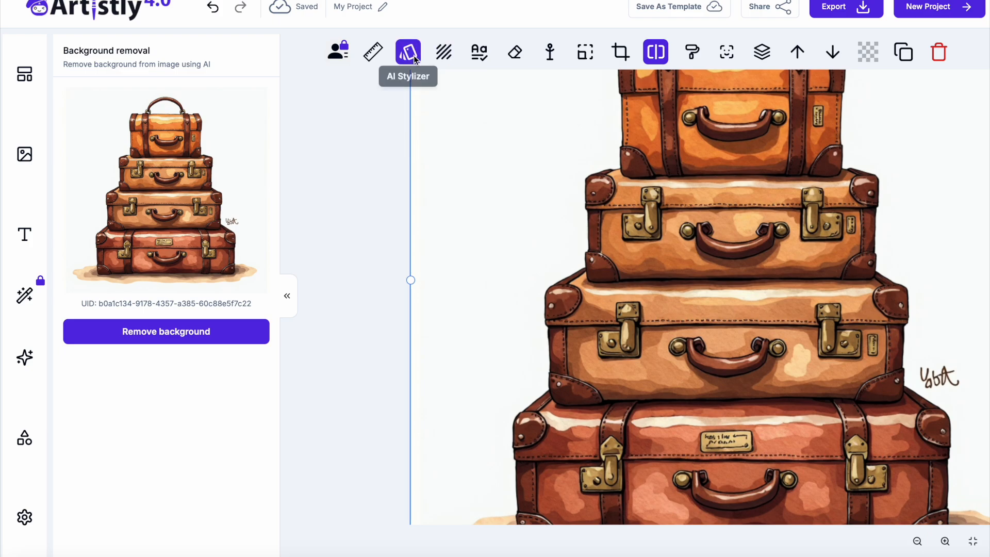
Step: Erase the signature beside the suitcases with the Object Remover and add the cleaned image to the canvas
click(514, 52)
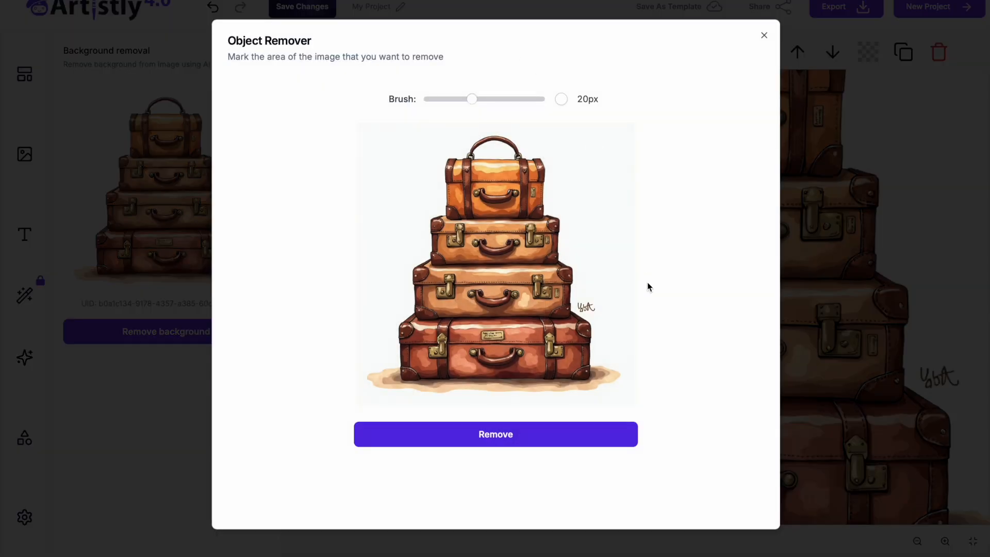
drag(583, 305, 588, 307)
click(529, 440)
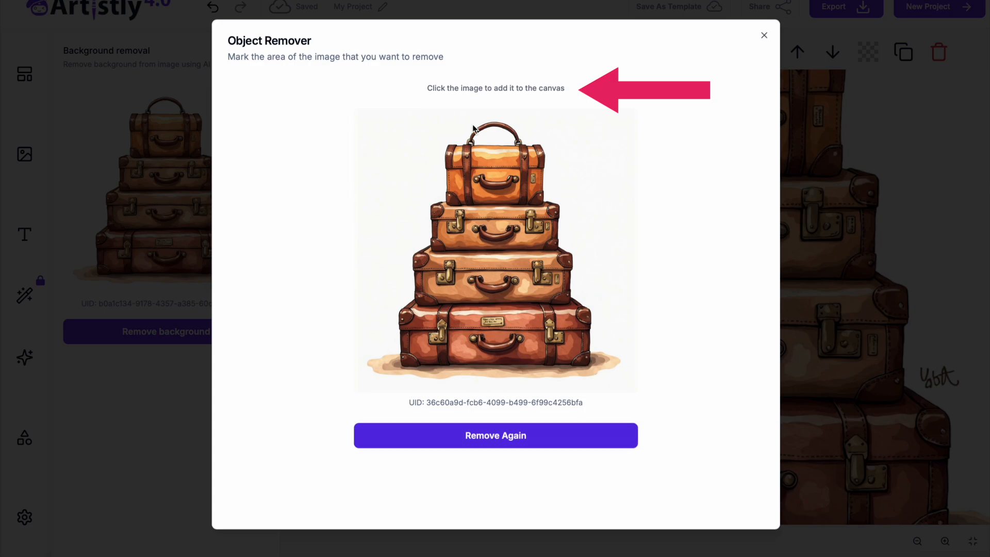
click(484, 230)
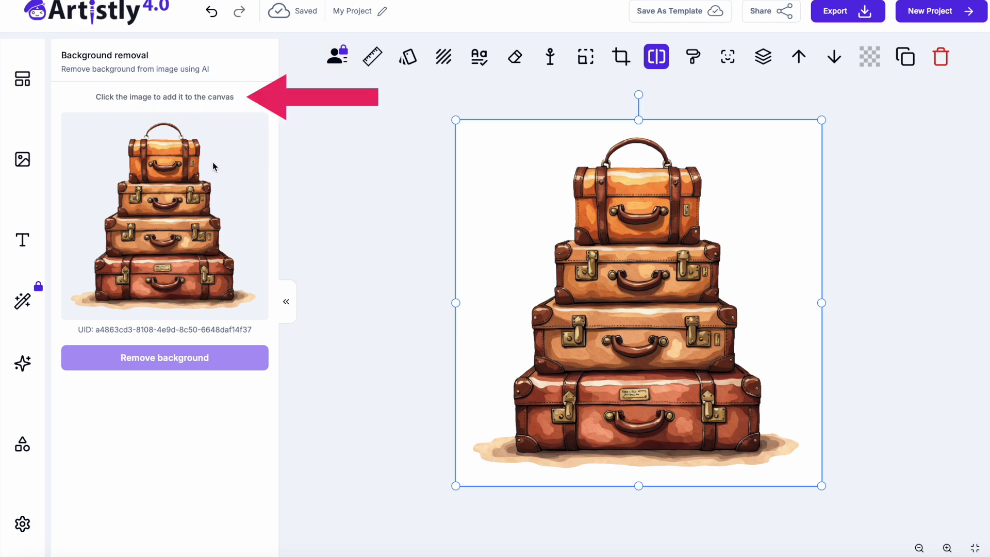
Step: Add the background-free suitcase image to the canvas, save the changes and export the design as a PNG
click(174, 213)
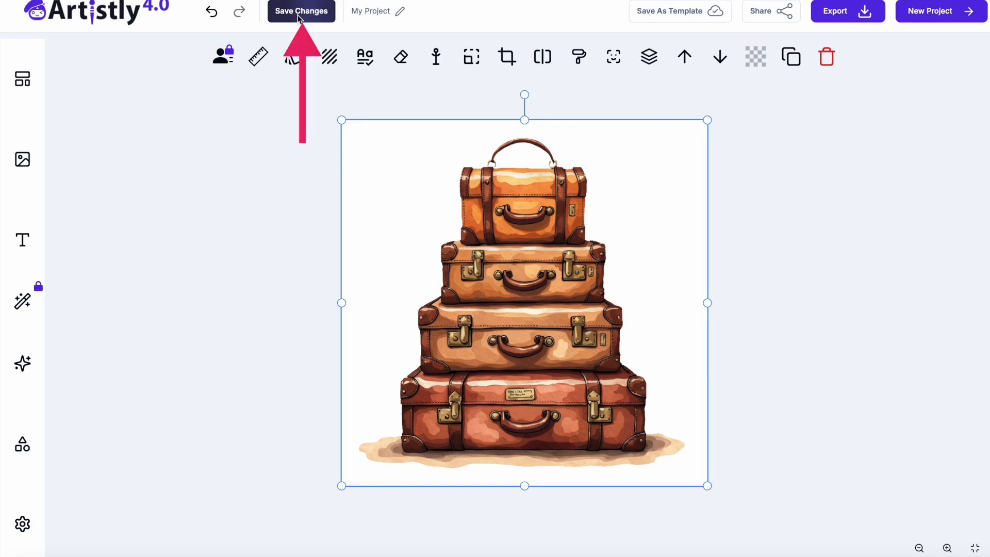
click(310, 14)
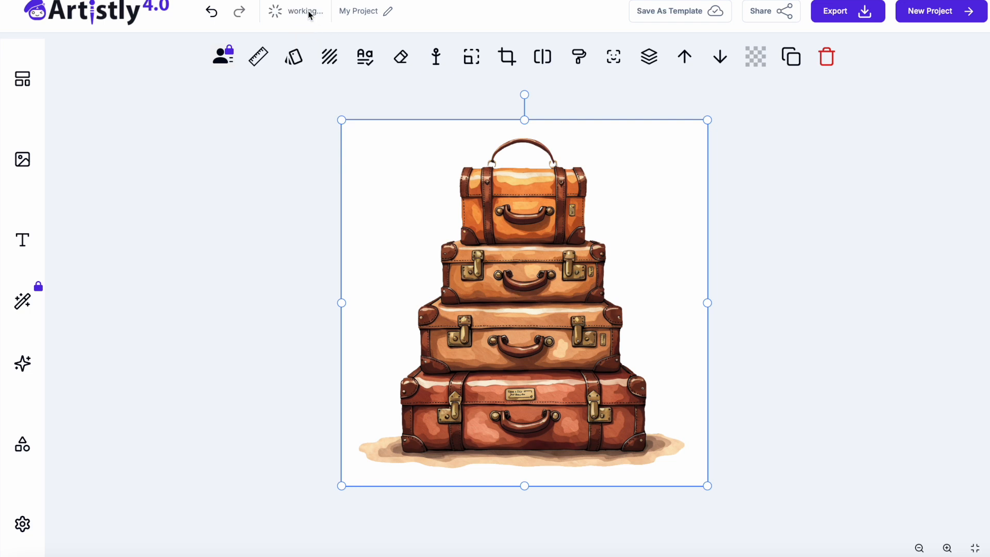
click(843, 13)
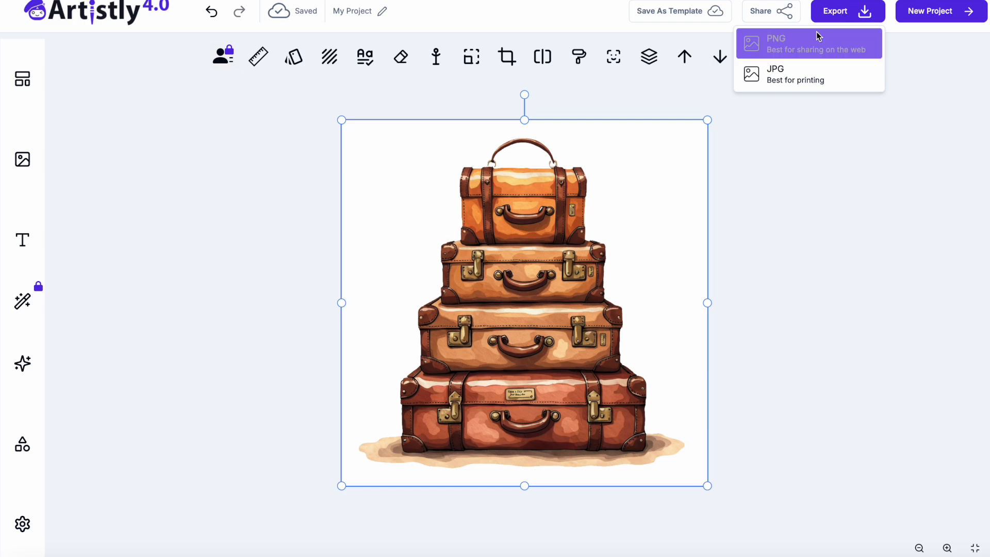
click(798, 45)
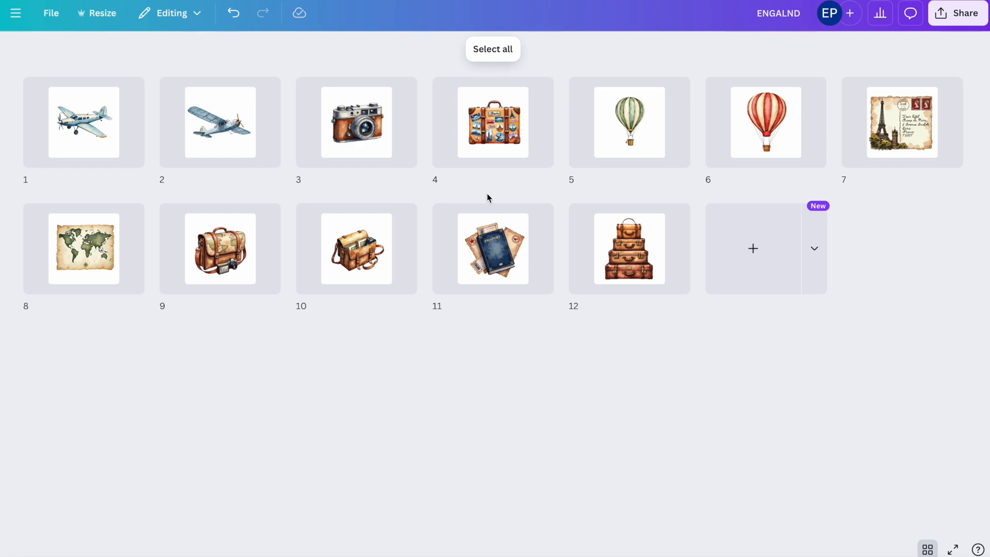
Step: Review the clipart pages from page 12 back to page 4 for garbled text and flawed details
click(928, 549)
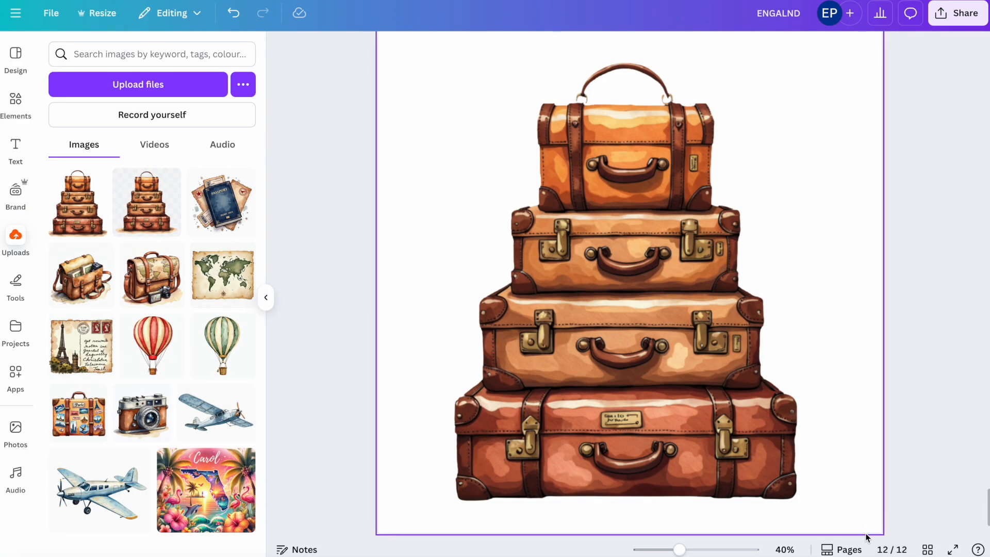
scroll(868, 538, up, 3)
scroll(868, 538, up, 6)
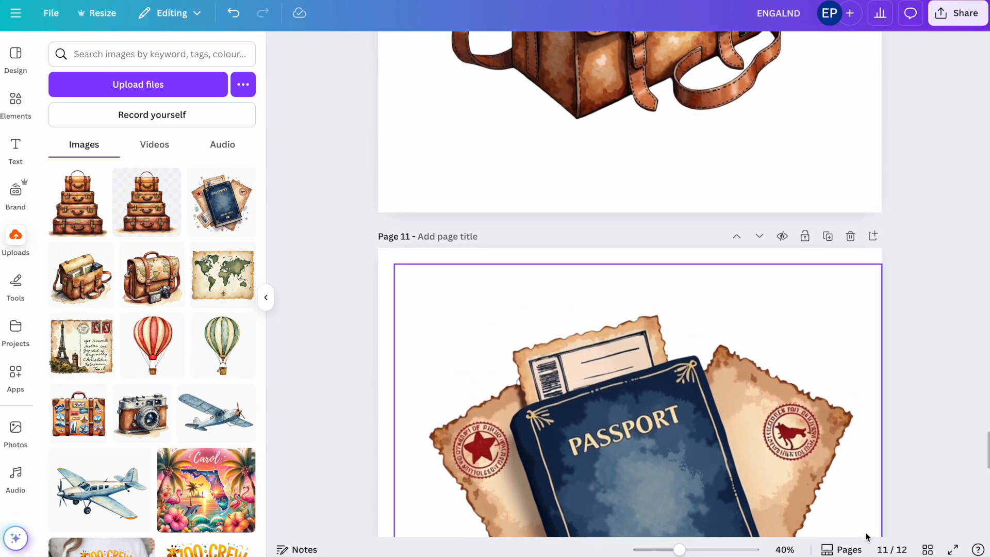
scroll(867, 538, down, 2)
scroll(867, 537, up, 4)
scroll(868, 538, down, 2)
scroll(581, 308, down, 3)
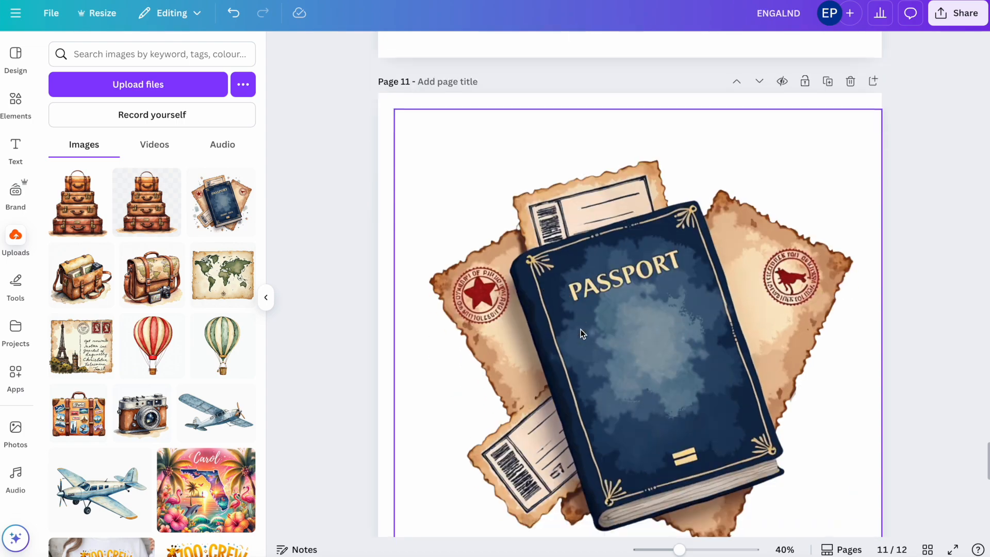
scroll(557, 345, up, 20)
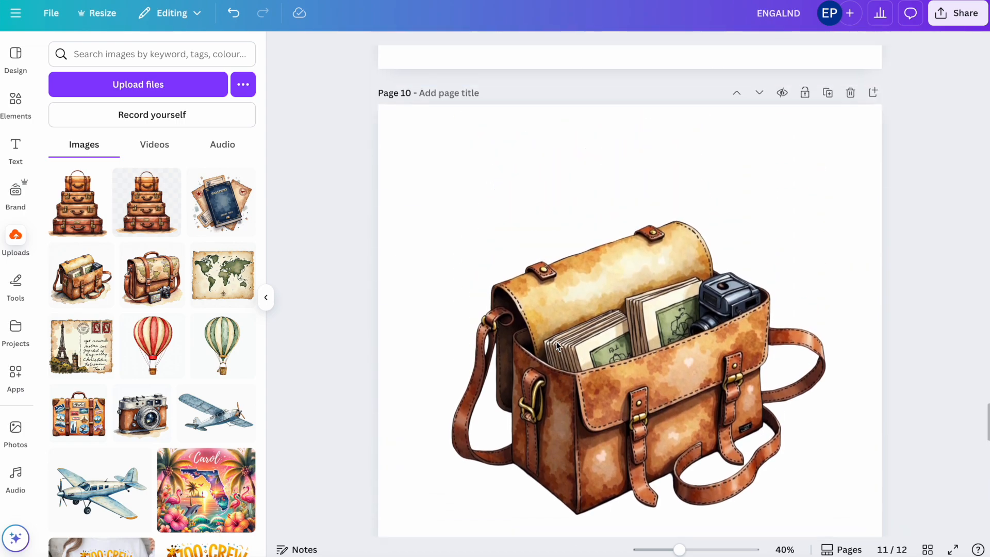
scroll(557, 345, up, 12)
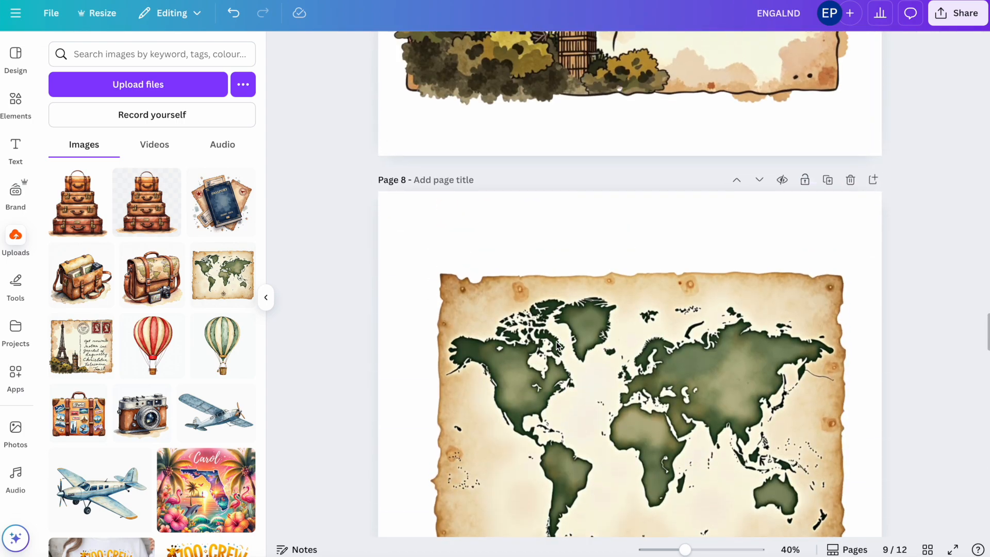
scroll(557, 345, up, 2)
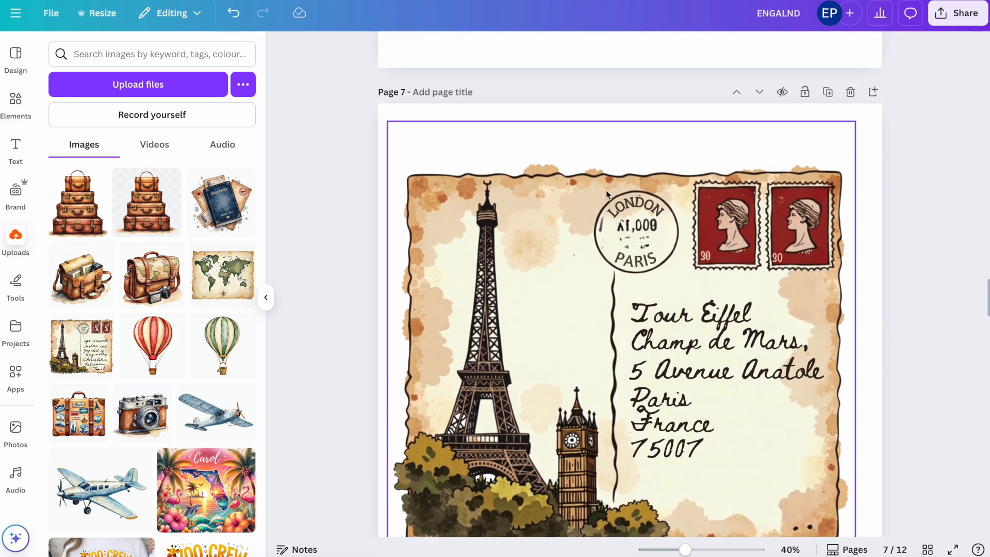
scroll(652, 308, up, 1)
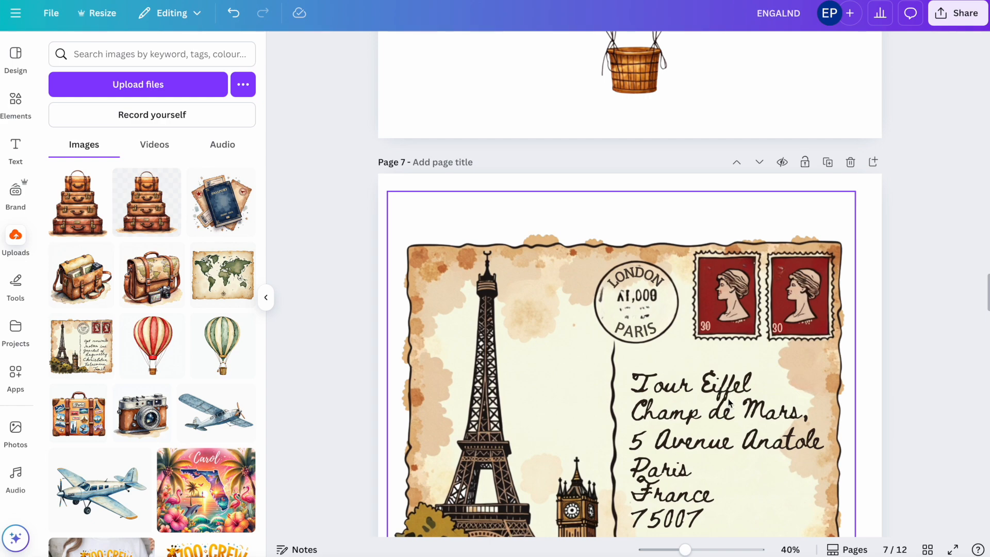
scroll(729, 397, up, 15)
scroll(729, 397, up, 15)
scroll(728, 392, up, 1)
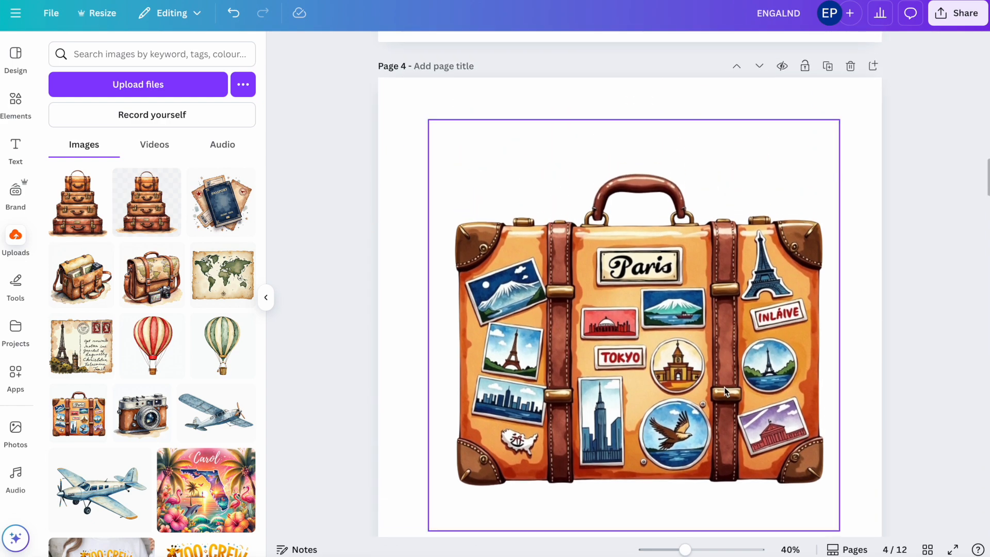
Step: Extract the "INLÁIVE" label text from the suitcase image on page 4 with Grab Text
click(778, 315)
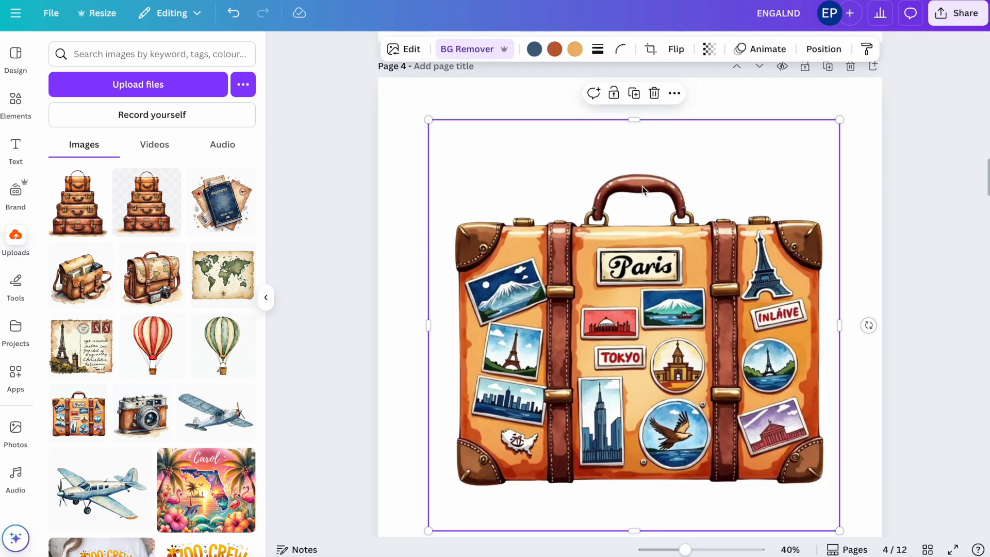
click(412, 49)
scroll(166, 232, right, 5)
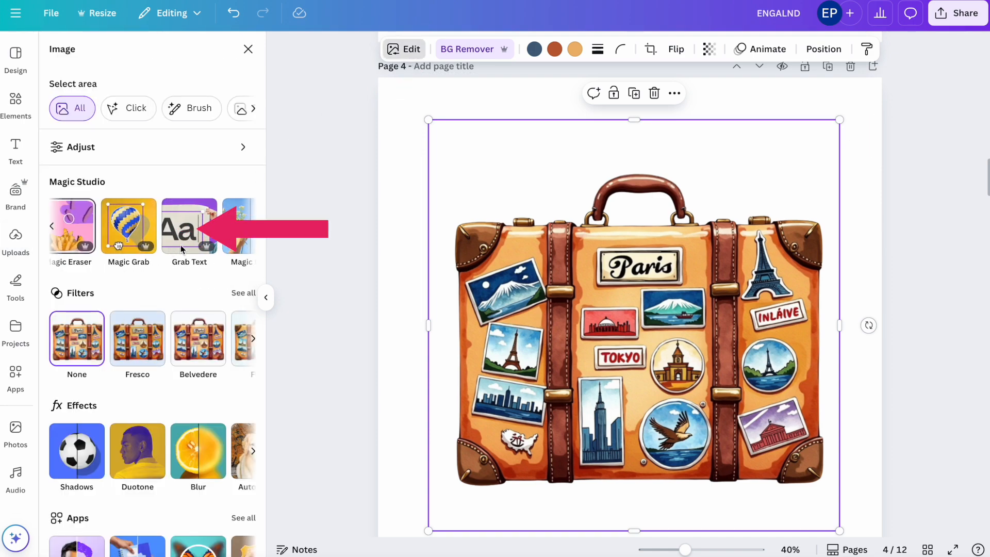
click(174, 230)
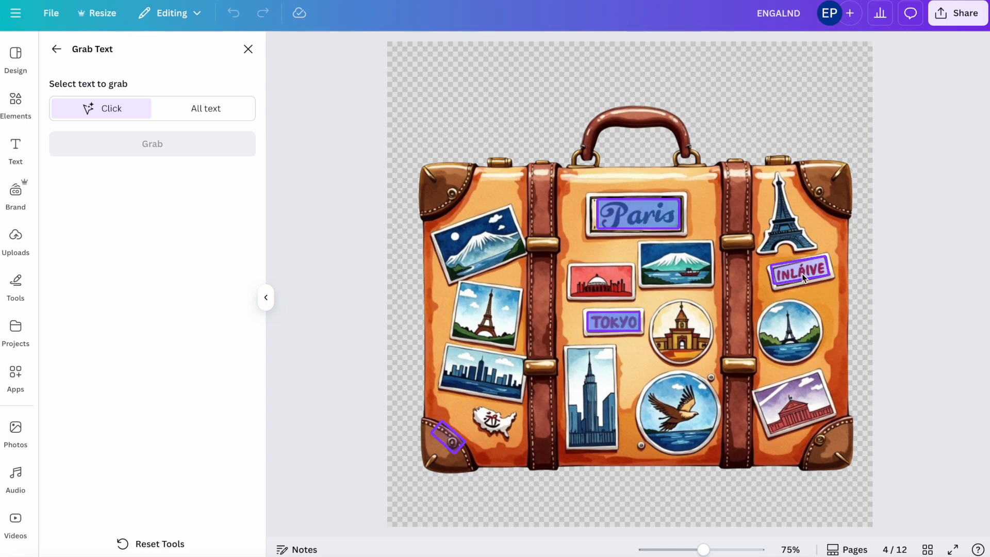
click(802, 276)
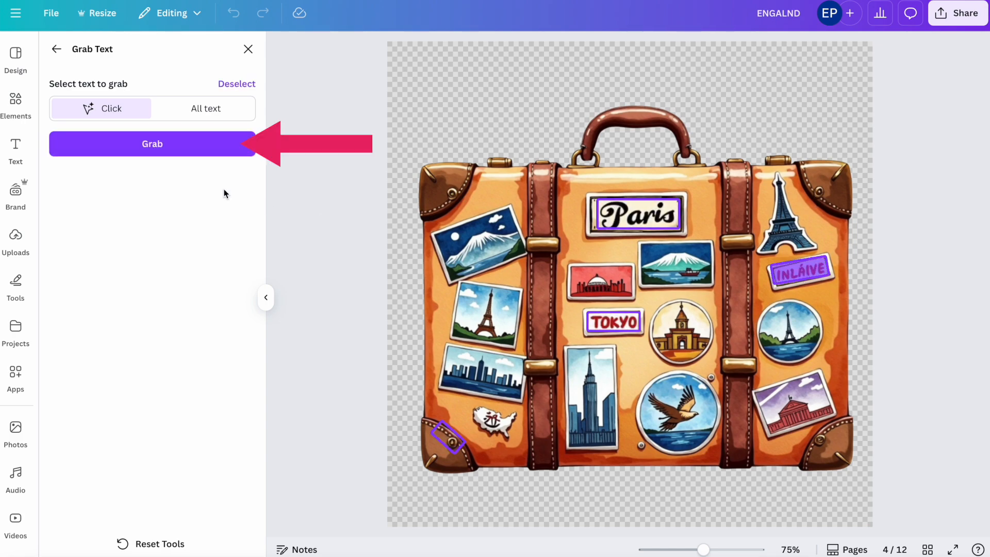
click(187, 150)
Step: Move the grabbed text above the suitcase, replace it with "NEW YORK" and widen its box to fit one line
drag(767, 342, 727, 139)
text(NRE)
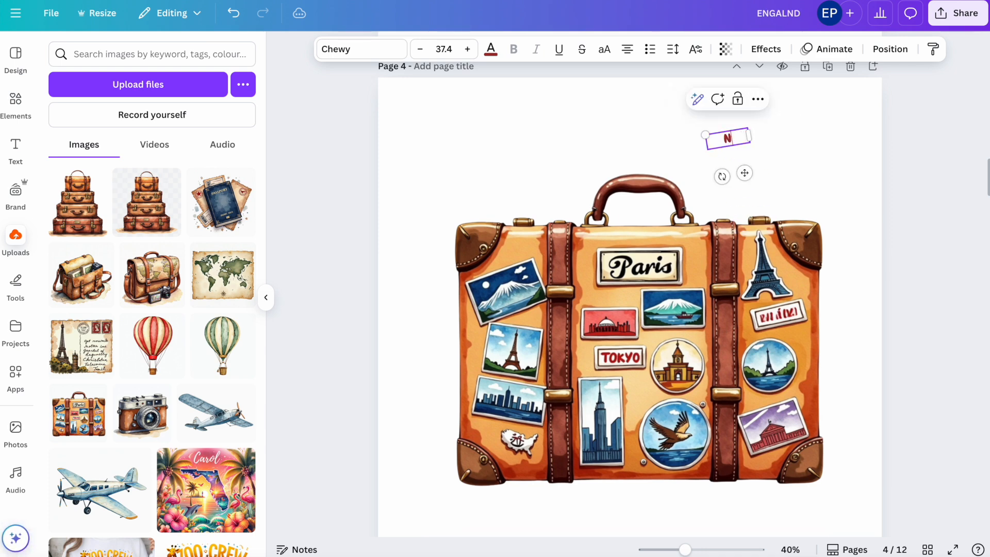
key(BackSpace)
key(BackSpace)
text(EW YO)
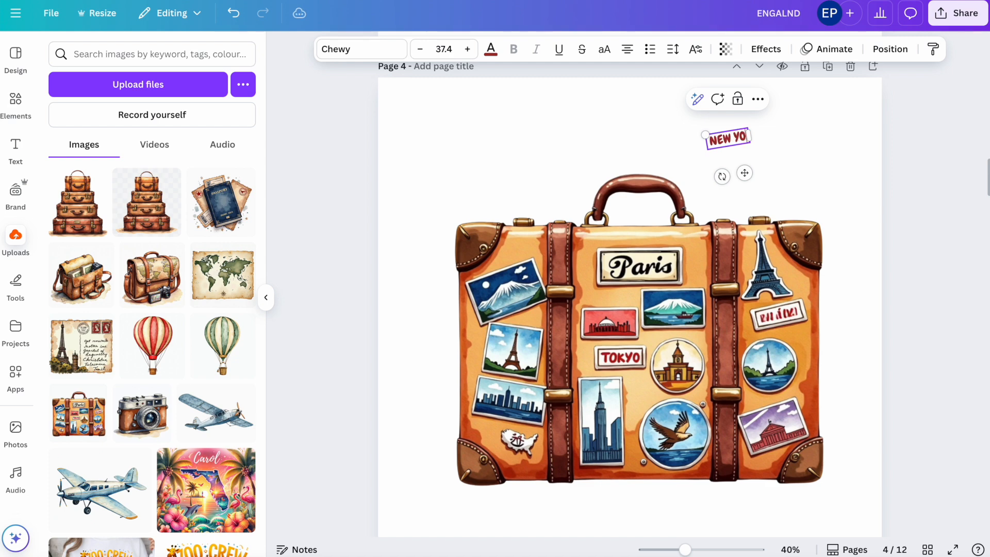
text(RK)
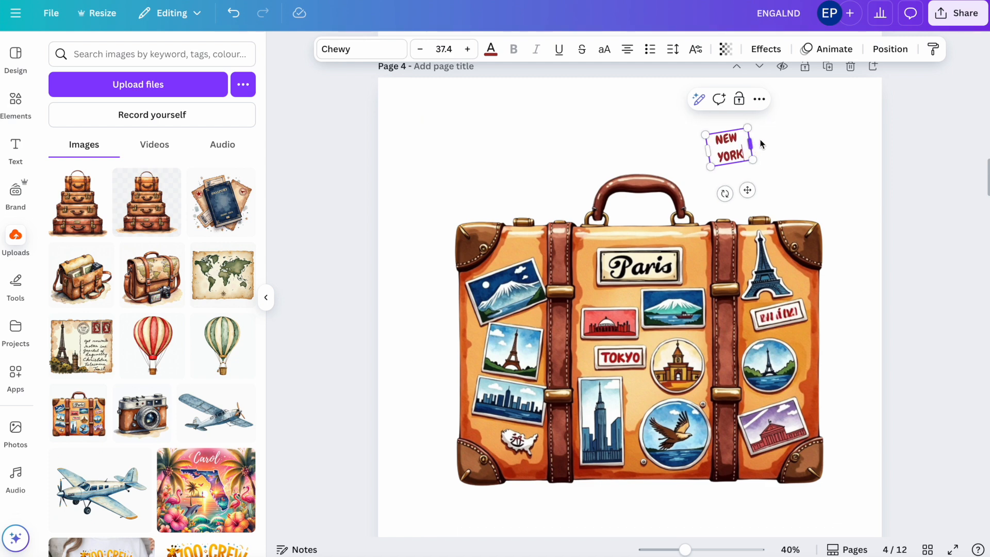
drag(761, 144, 766, 137)
Step: Erase the leftover lettering from the suitcase's label beneath the Eiffel Tower sticker using Magic Eraser with brush size 4
click(697, 293)
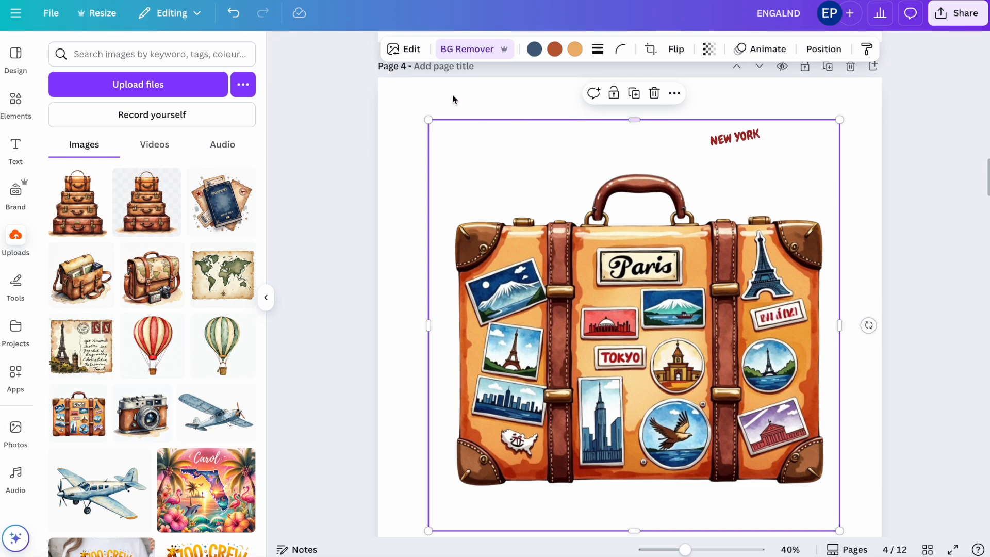
click(405, 49)
click(200, 234)
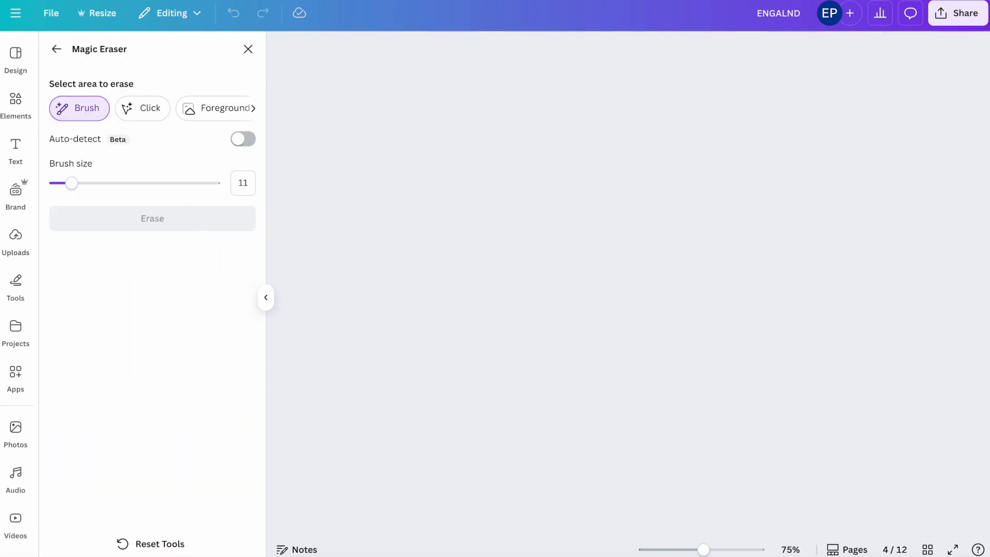
drag(71, 183, 60, 183)
mouse_move(782, 276)
mouse_down()
mouse_move(828, 267)
mouse_move(788, 272)
mouse_move(817, 265)
mouse_move(797, 278)
mouse_up()
click(148, 214)
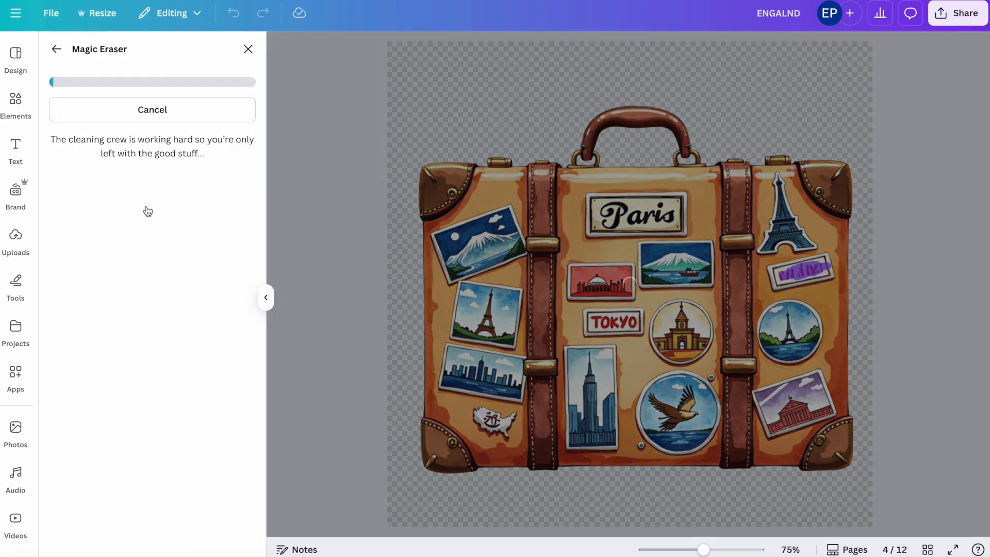
drag(777, 277, 821, 267)
click(161, 221)
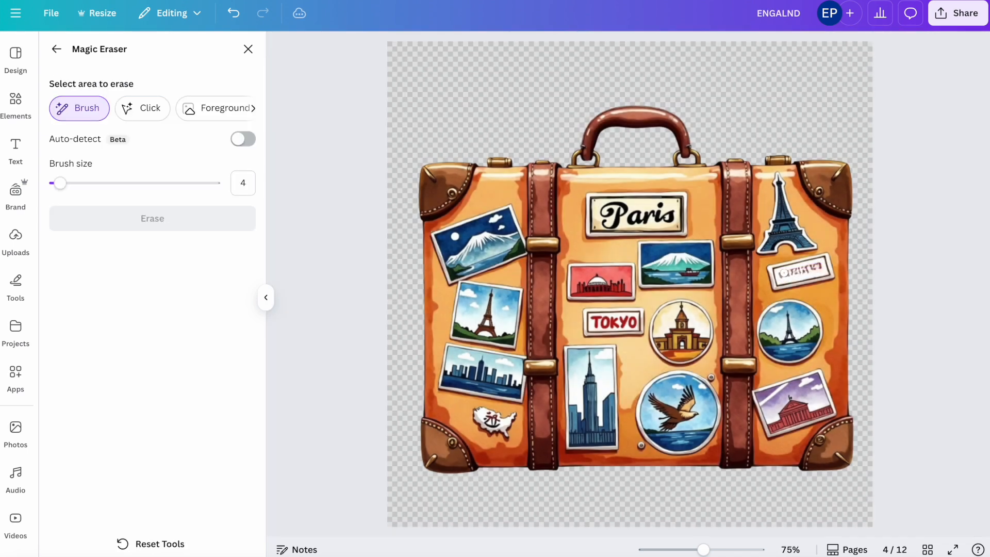
drag(779, 275, 819, 265)
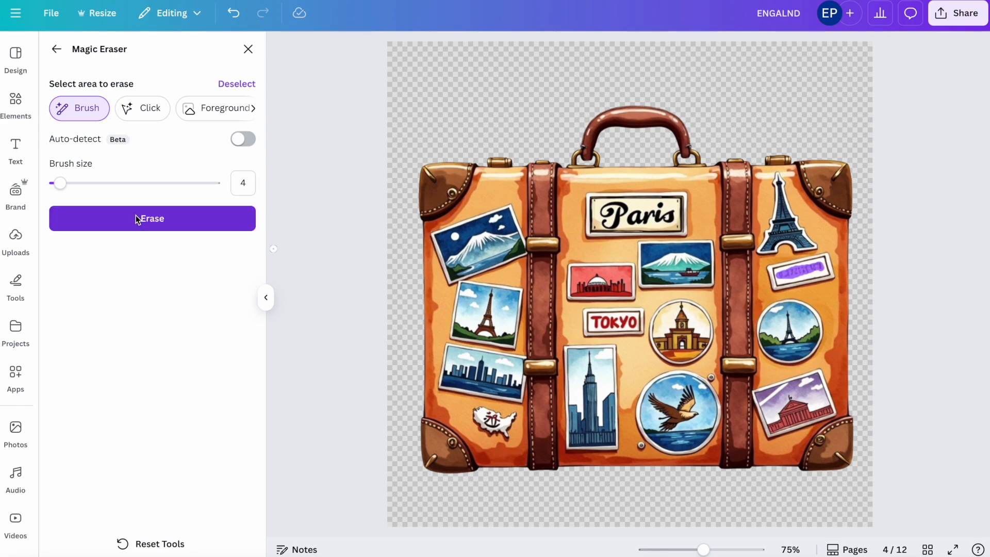
click(137, 218)
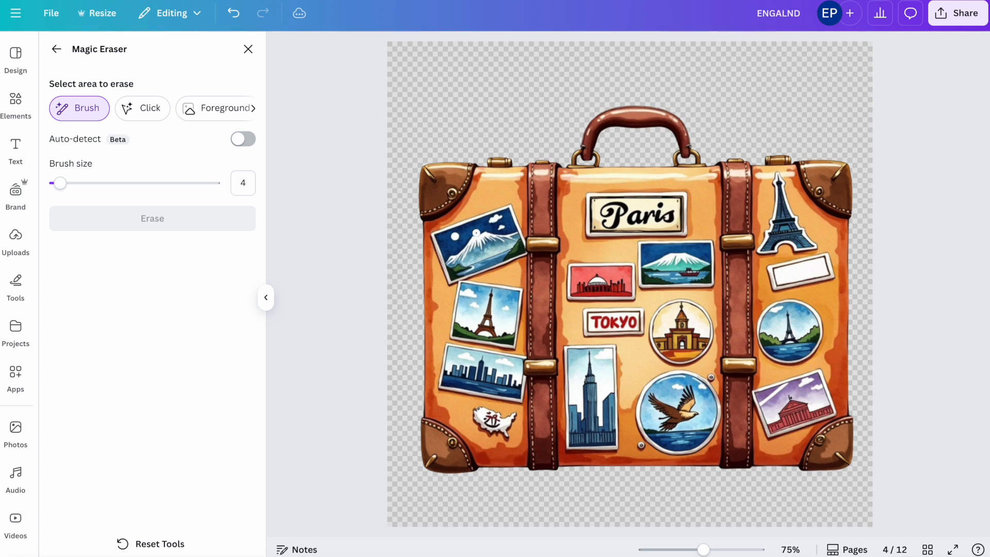
click(247, 49)
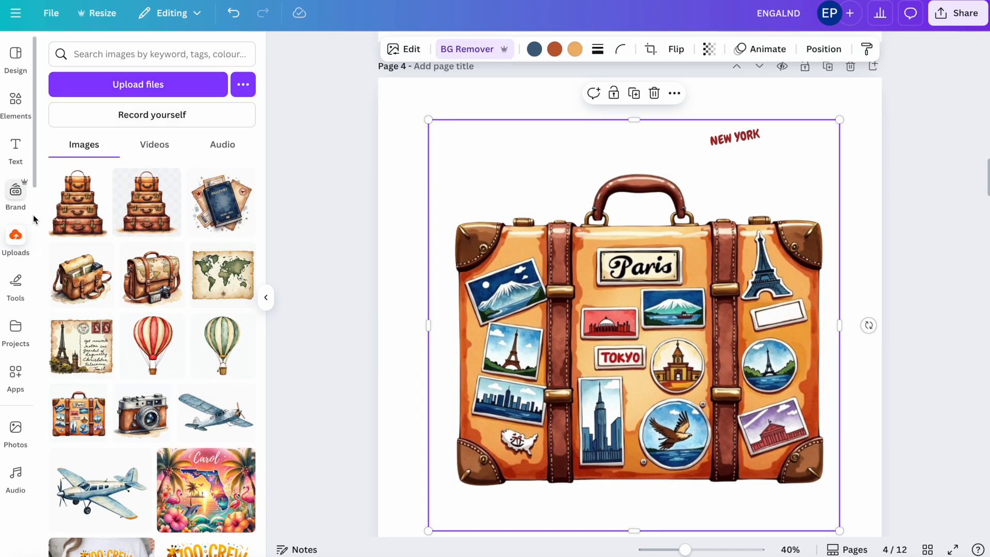
Step: Try covering the suitcase's blank label with a tilted white rectangle made from a square shape, and delete the shape
click(16, 101)
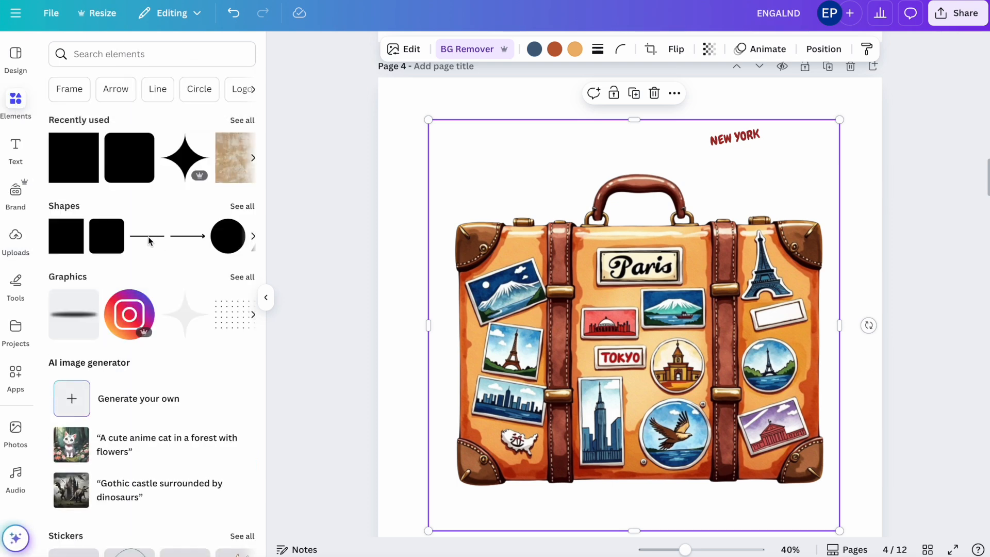
click(69, 233)
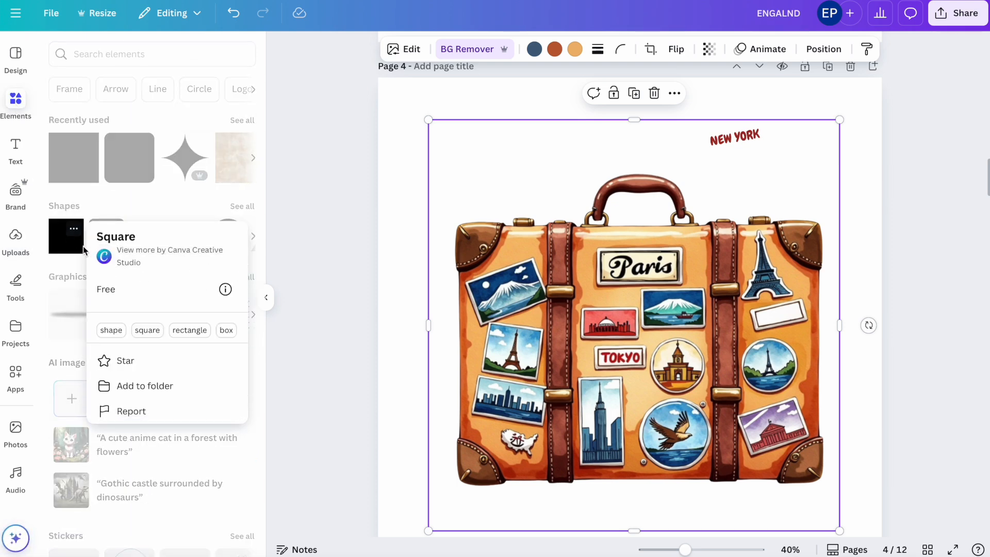
click(68, 242)
click(68, 240)
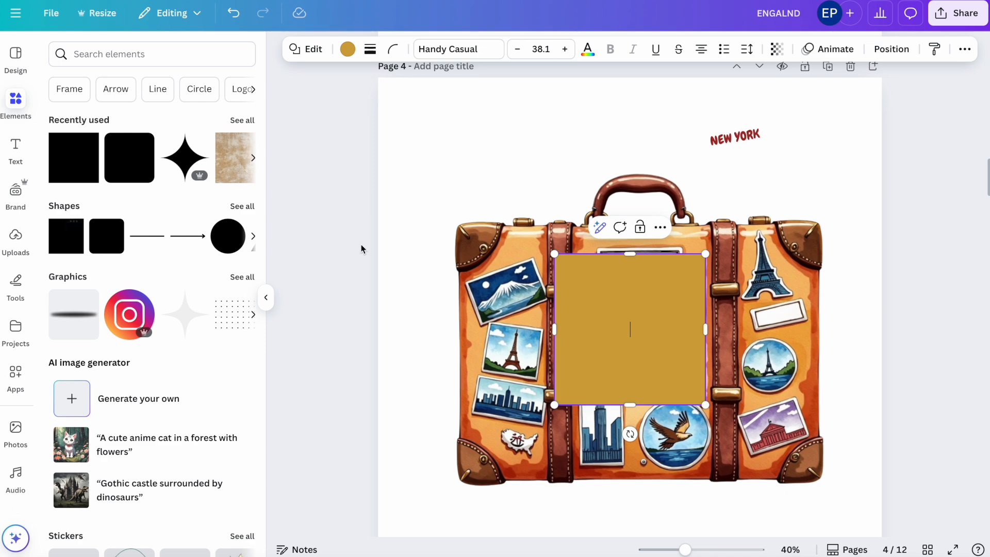
click(348, 49)
click(168, 179)
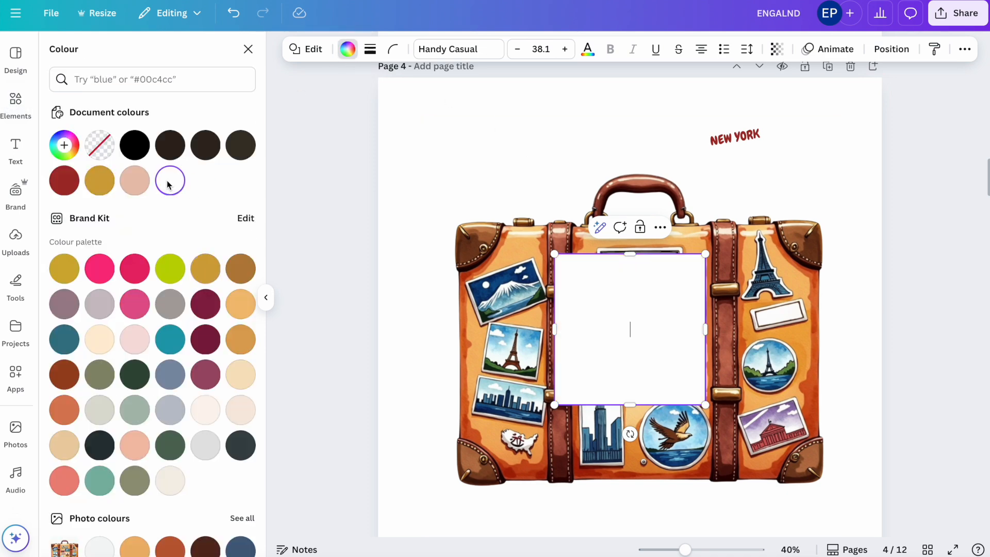
drag(630, 407, 629, 274)
drag(705, 267, 630, 268)
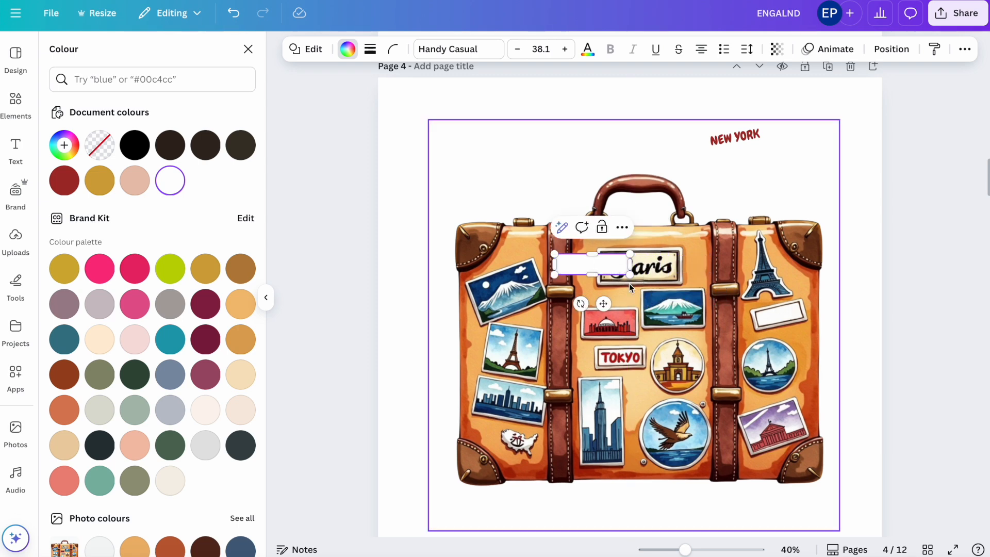
drag(581, 303, 588, 305)
drag(583, 269, 778, 320)
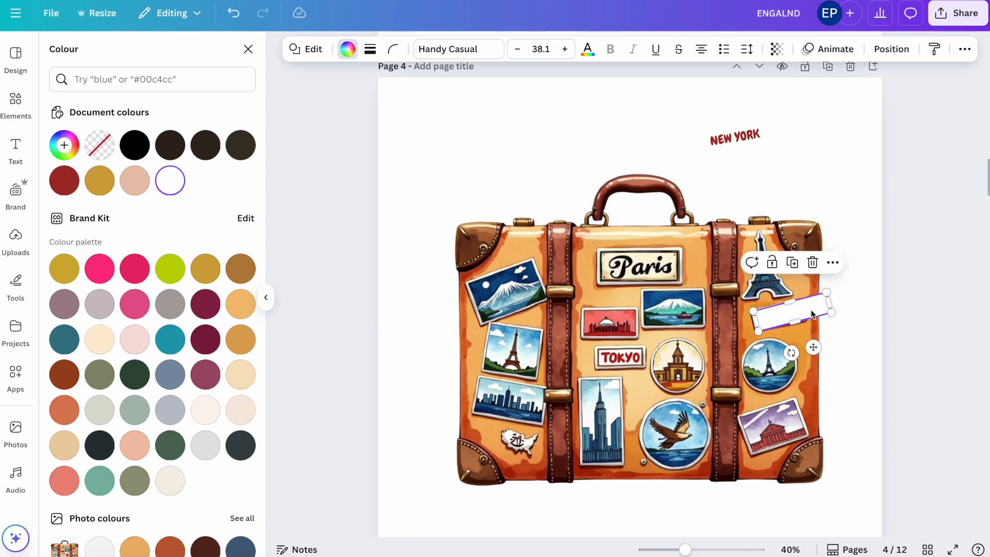
key(Delete)
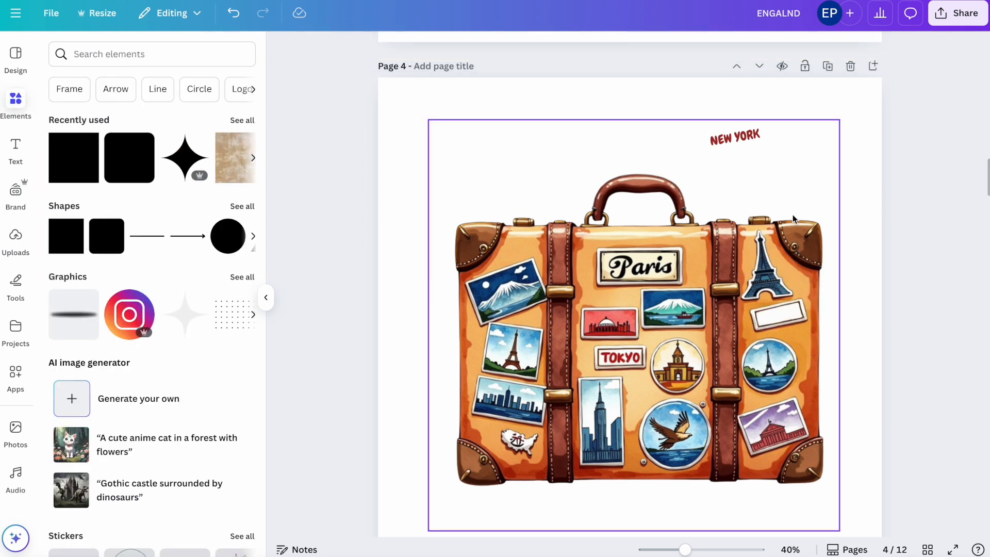
Step: Place the "NEW YORK" text on the blank label, scaled down to size 29.8 and rotated to match the label's tilt
drag(737, 138, 775, 317)
click(852, 298)
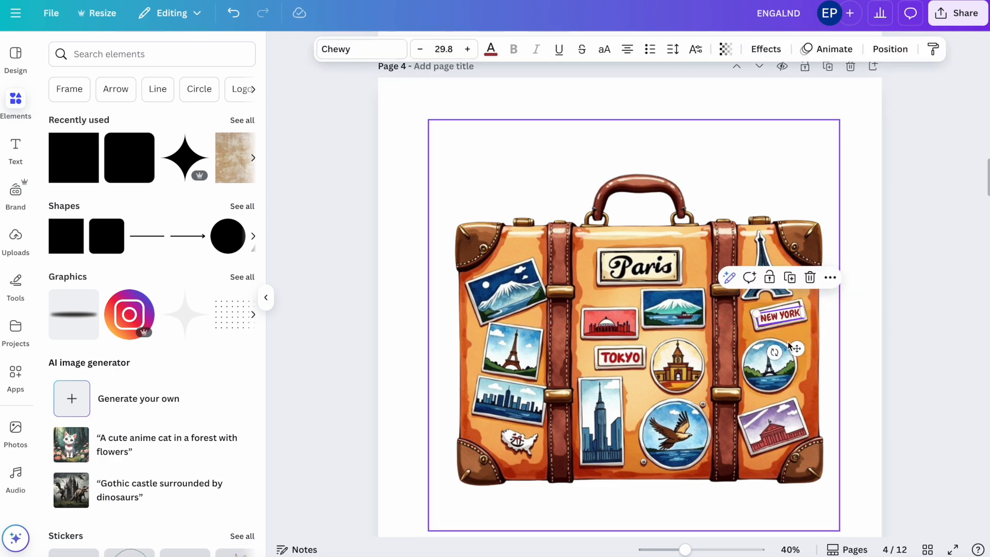
drag(775, 354, 778, 357)
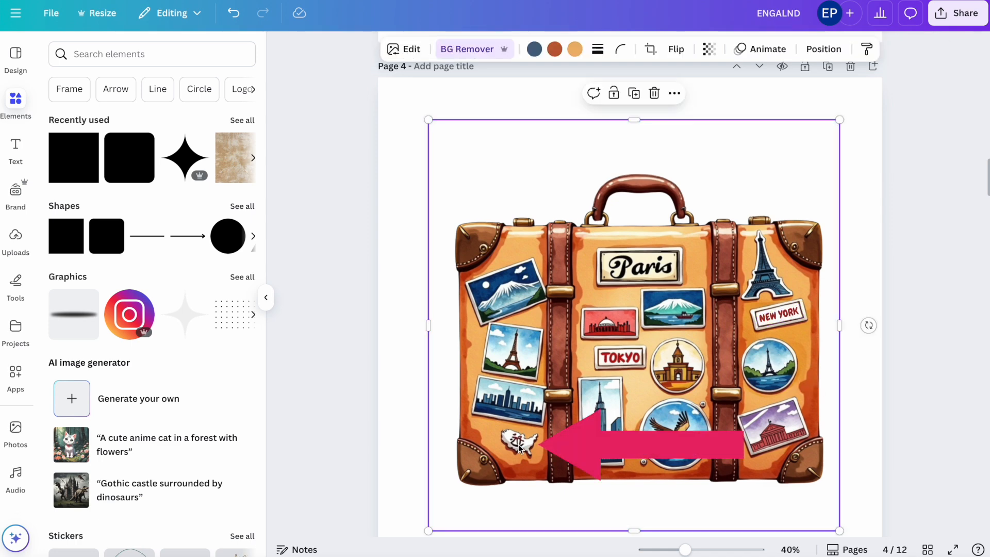
Step: Erase the small white map sticker near the suitcase's lower-left corner using Magic Eraser with brush size 19
click(405, 49)
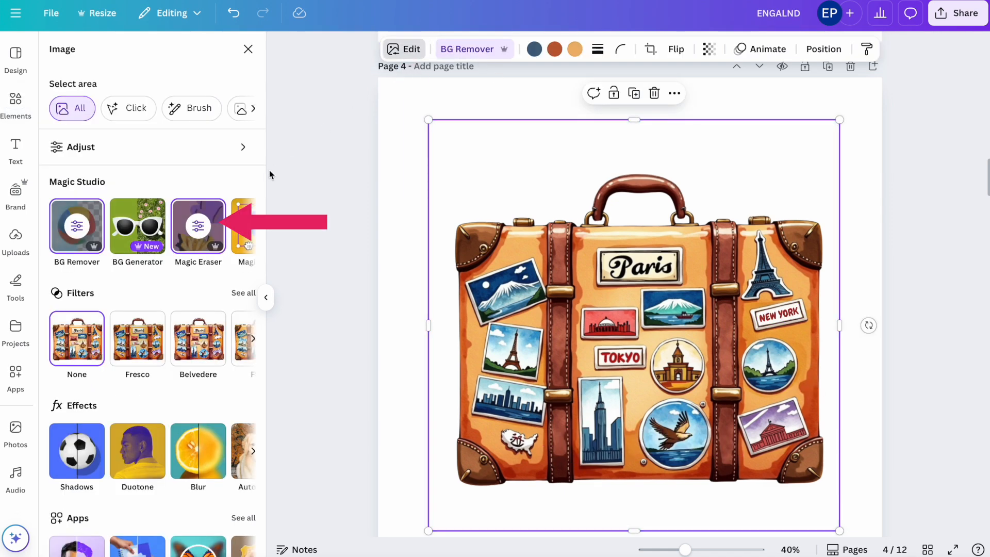
click(198, 228)
drag(60, 183, 84, 183)
mouse_move(477, 416)
mouse_down()
mouse_move(509, 419)
mouse_move(500, 432)
mouse_move(477, 422)
mouse_up()
click(155, 222)
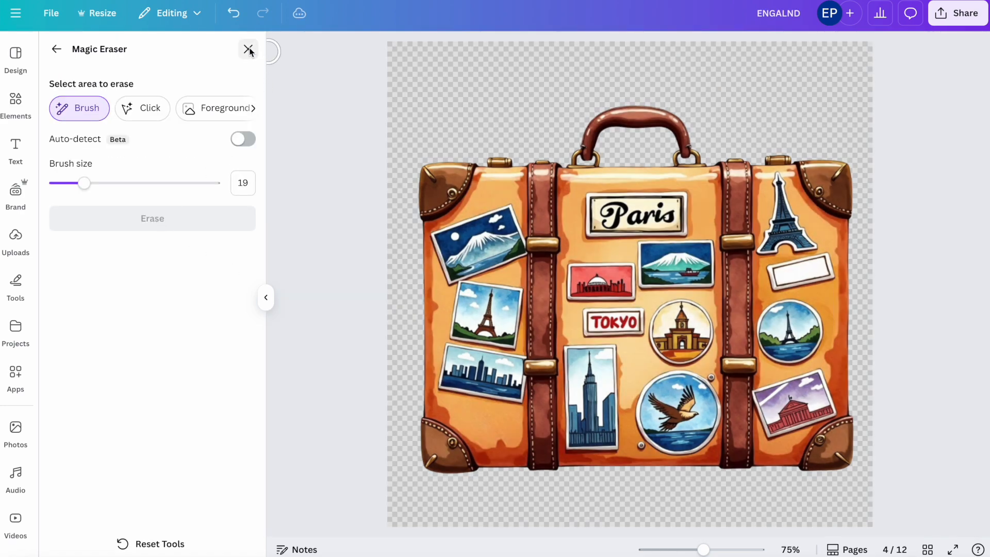
click(247, 49)
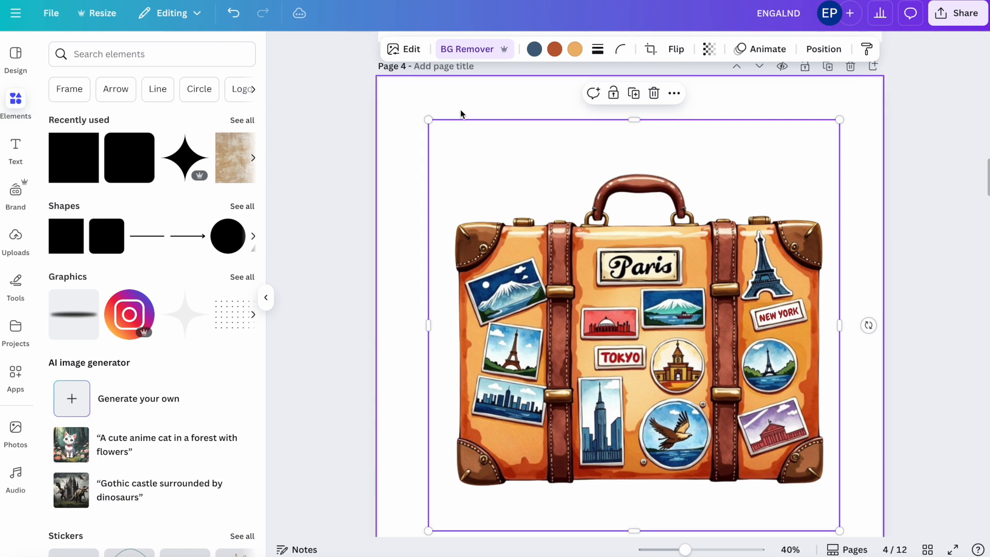
click(414, 116)
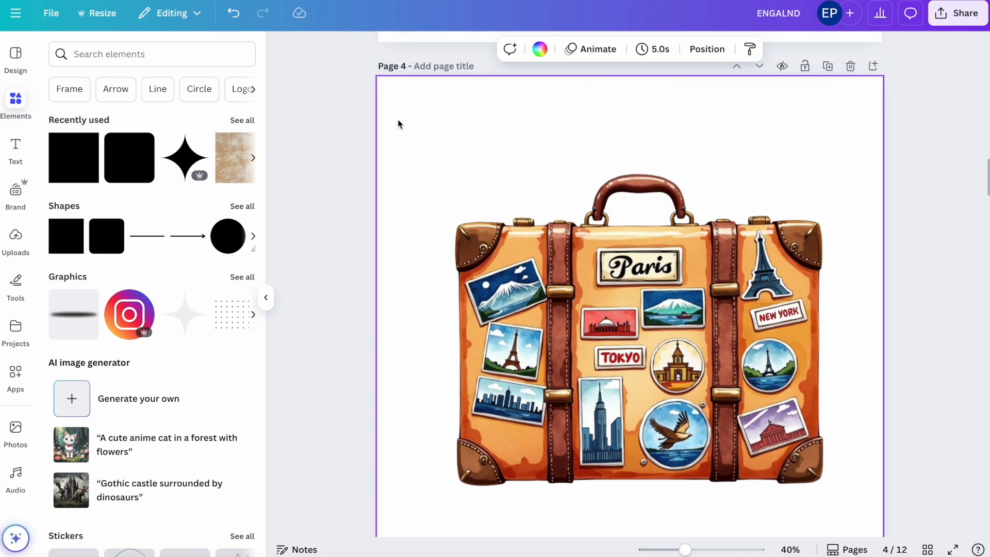
Step: Try the dark red document colour as the background of page 4 behind the suitcase, and undo it
click(540, 49)
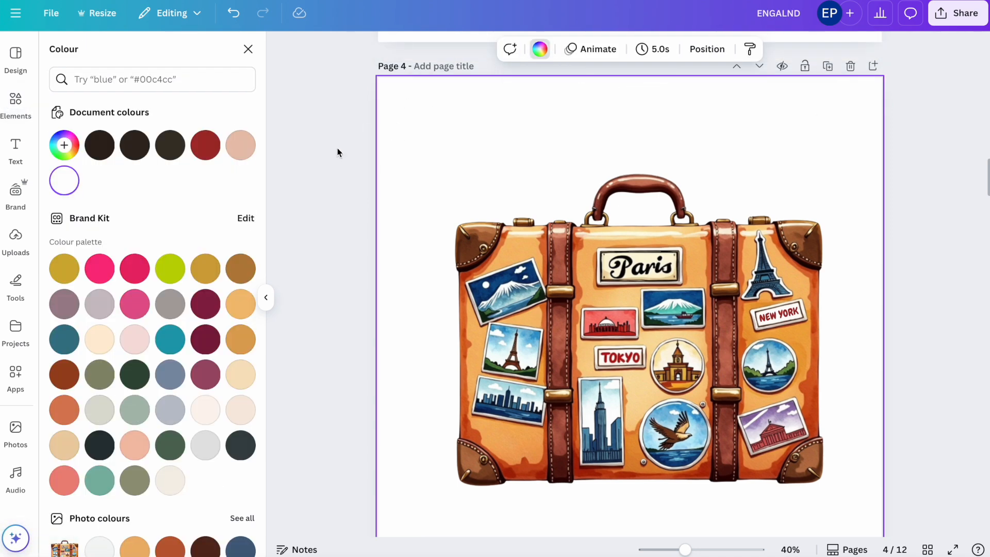
click(204, 158)
scroll(417, 390, down, 8)
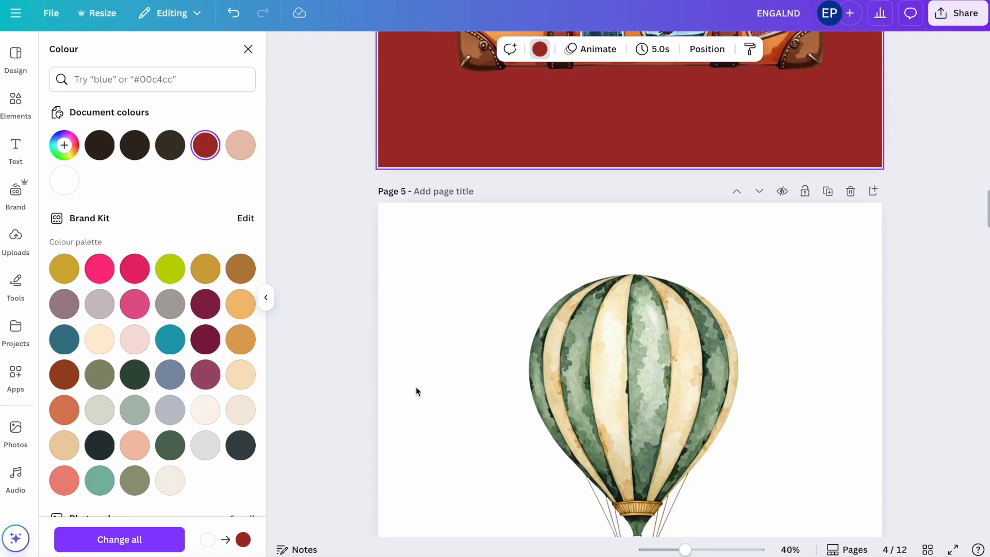
scroll(418, 361, up, 1)
scroll(381, 276, up, 6)
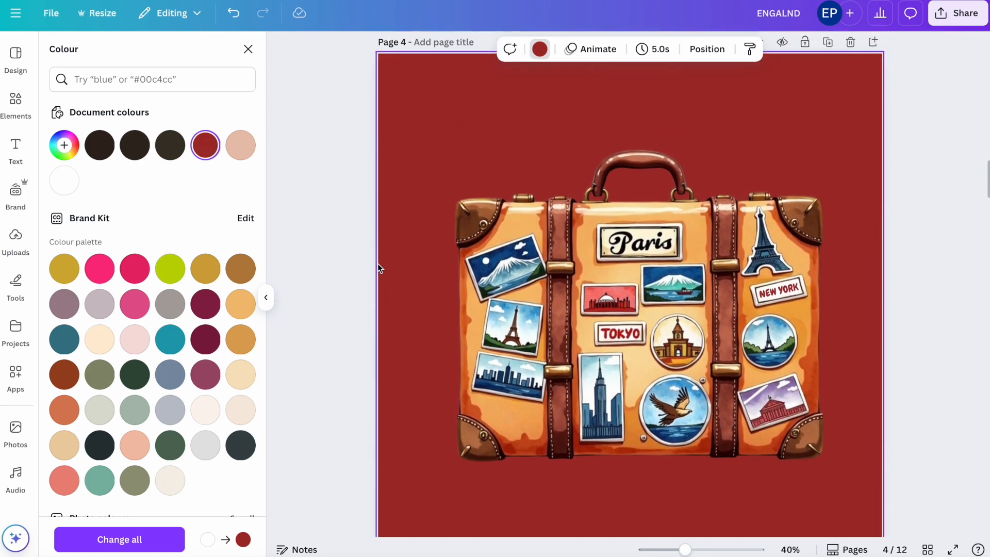
click(234, 13)
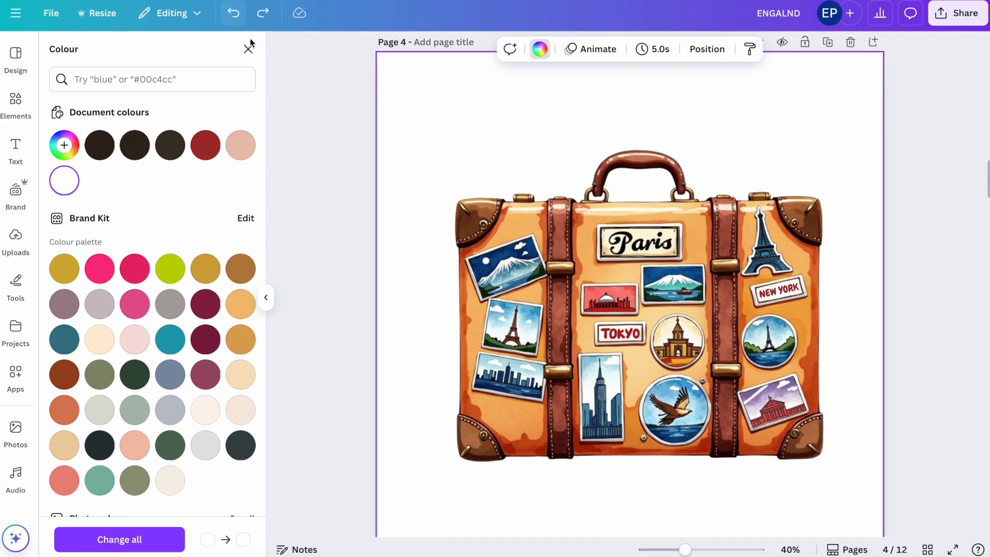
Step: Try recolouring the green stripes of the hot air balloon on page 5 in dark red, and undo the change
scroll(368, 166, up, 5)
scroll(368, 166, up, 15)
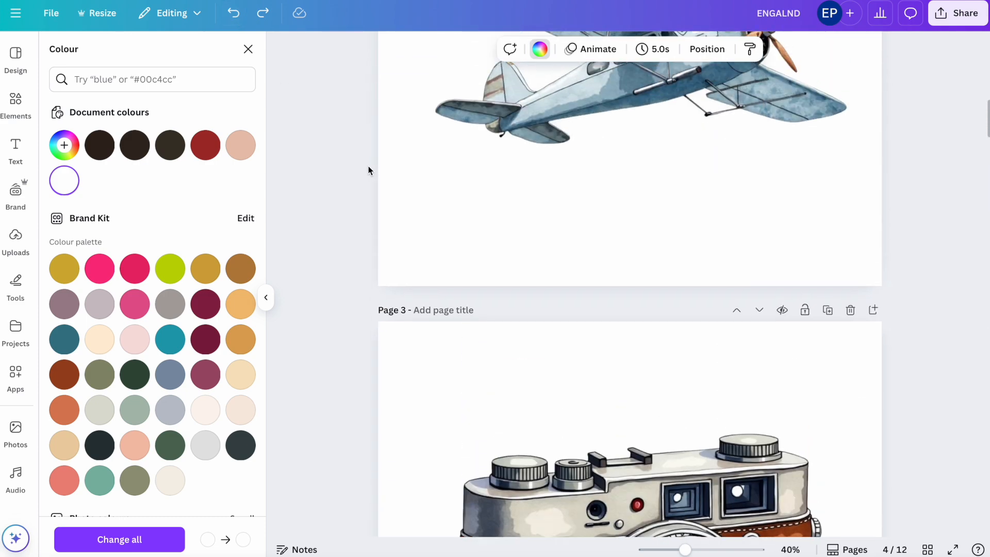
scroll(368, 166, down, 15)
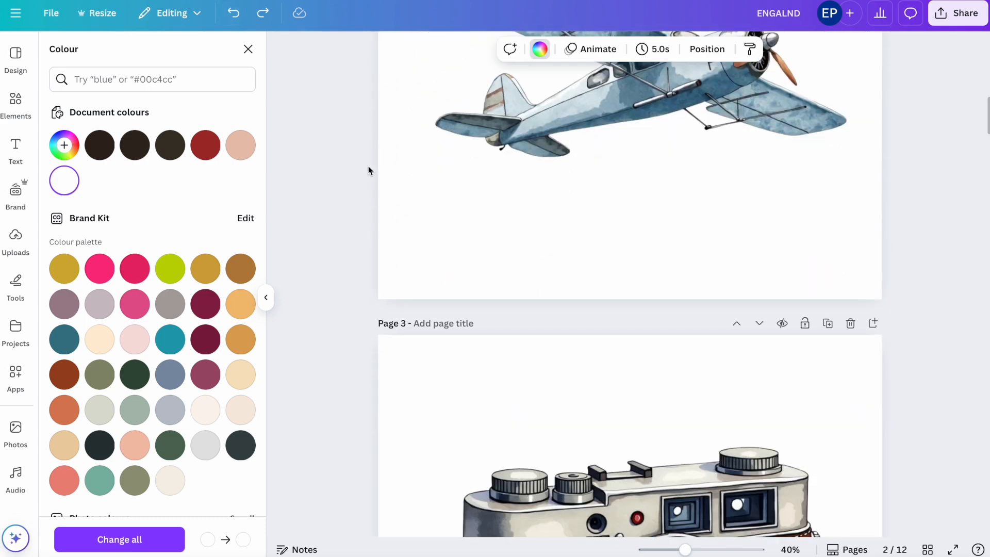
scroll(369, 166, down, 10)
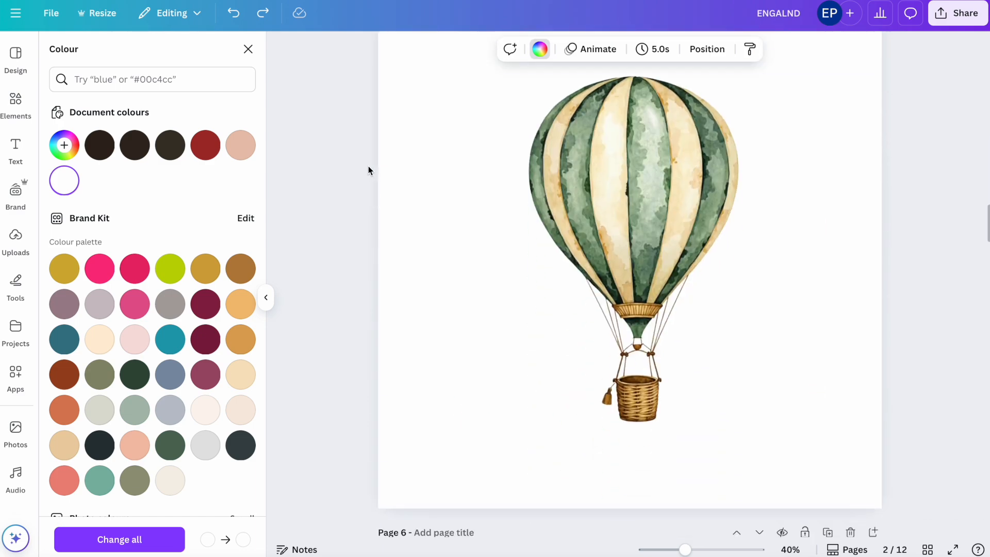
scroll(368, 166, up, 3)
scroll(368, 166, down, 1)
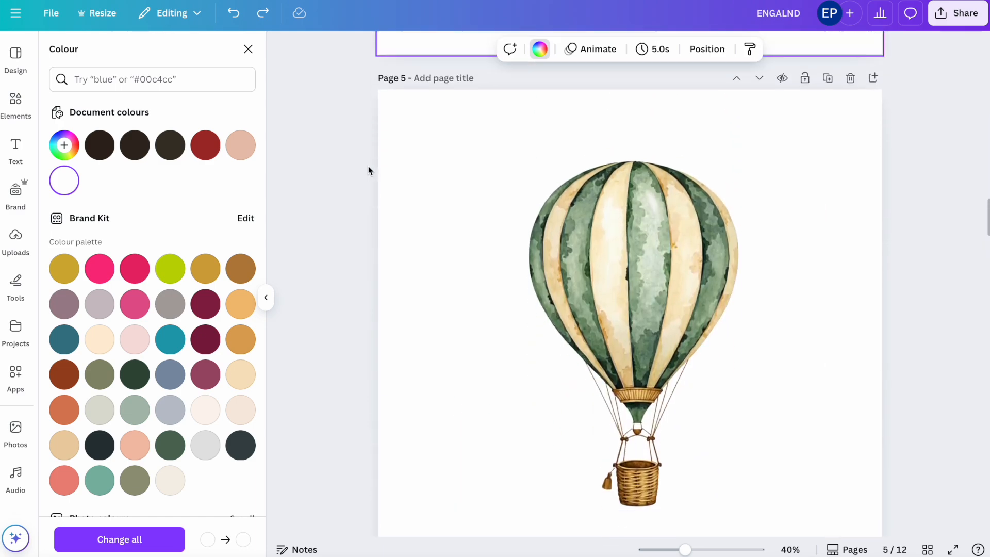
scroll(394, 145, down, 1)
click(601, 182)
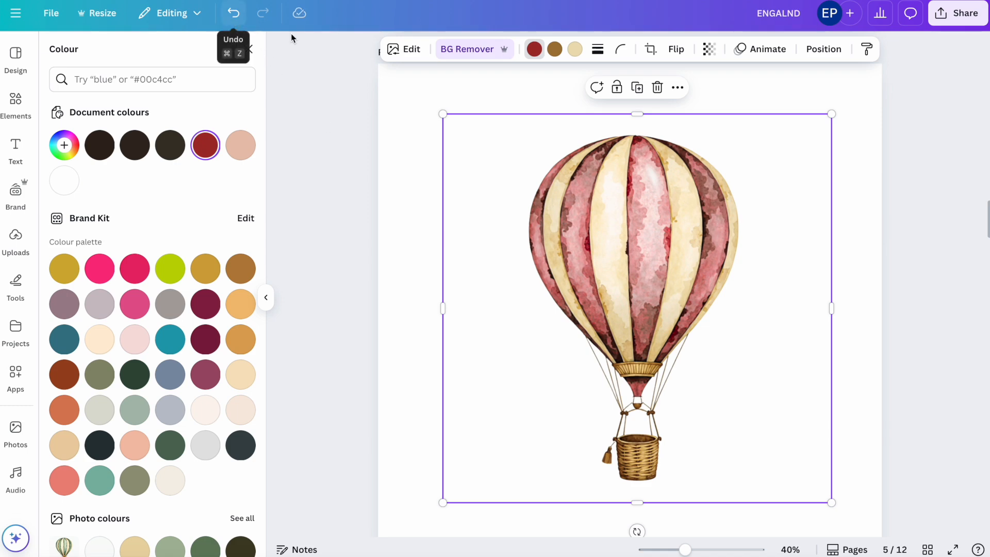
click(233, 12)
scroll(479, 213, down, 5)
scroll(479, 214, up, 5)
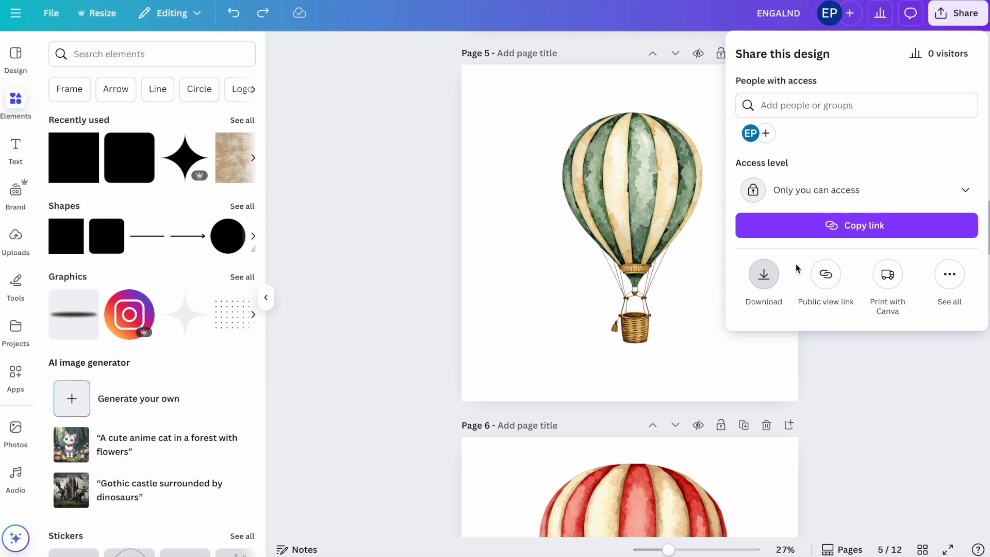
Step: Download pages 1–12 as PNG files with a transparent background
click(796, 264)
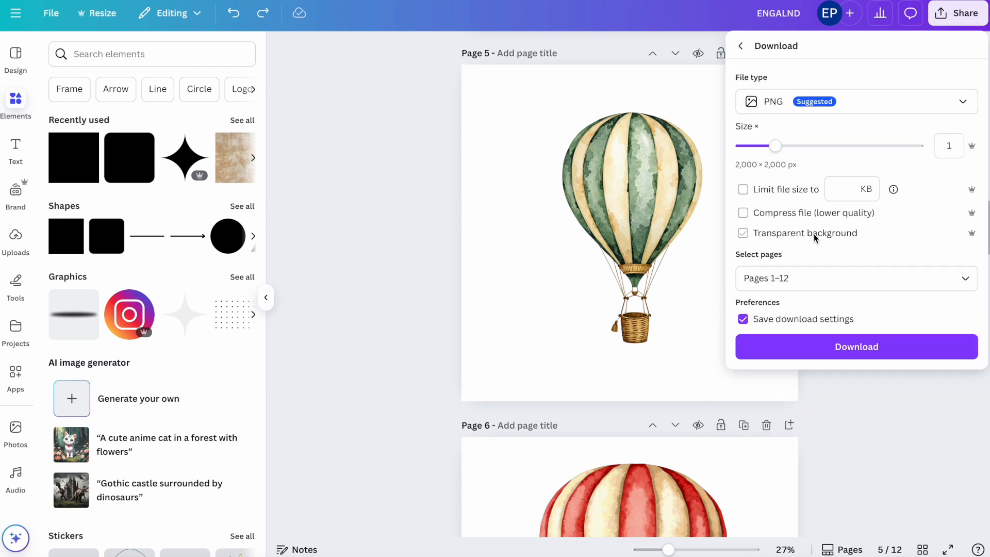
click(744, 233)
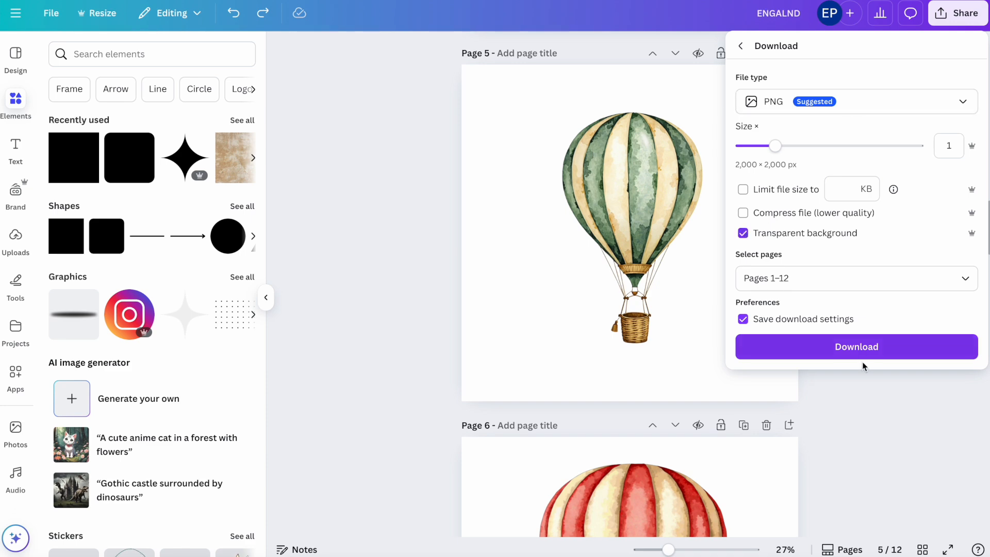
click(879, 347)
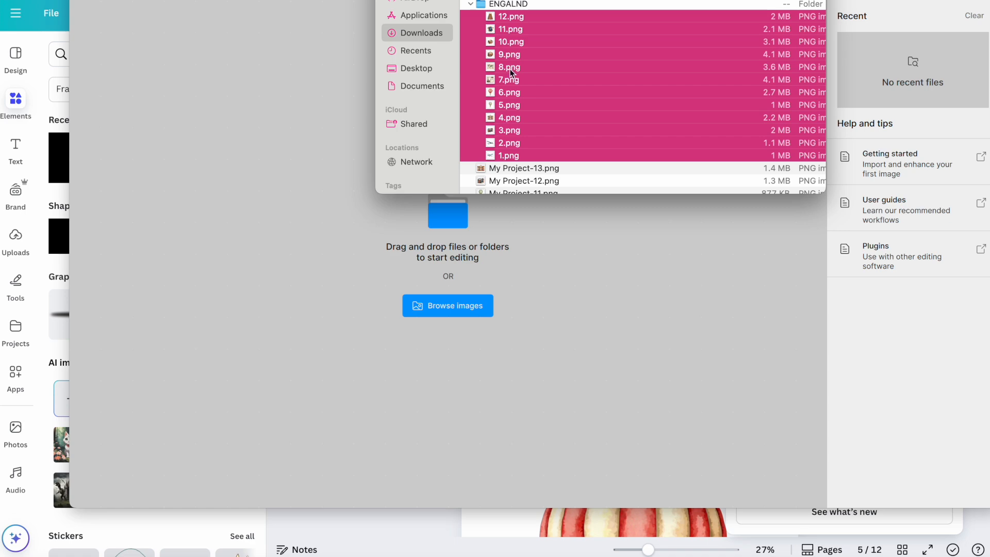
Step: Load the 12 downloaded PNGs into the image upscaler and set their output width to 4500 px
drag(512, 72, 306, 276)
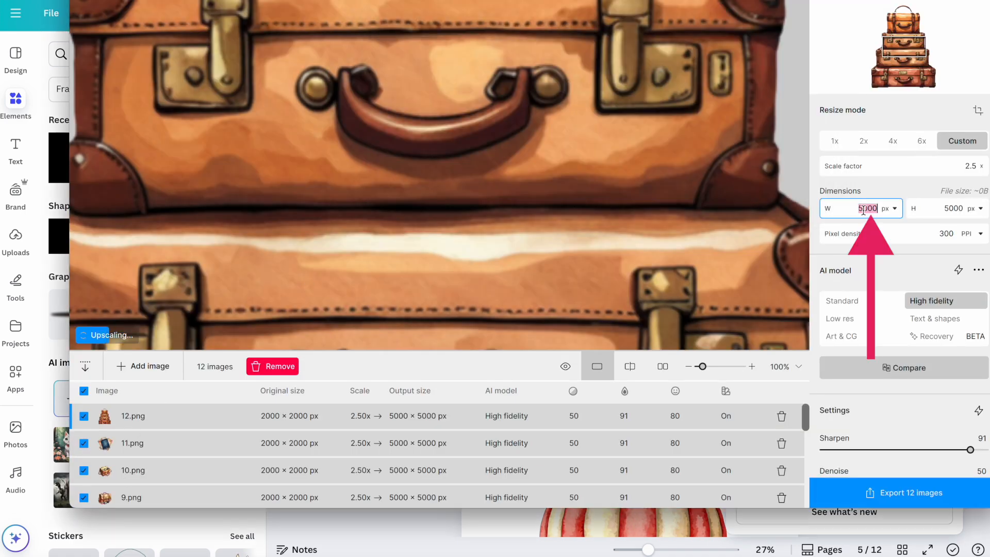
text(4500)
click(894, 228)
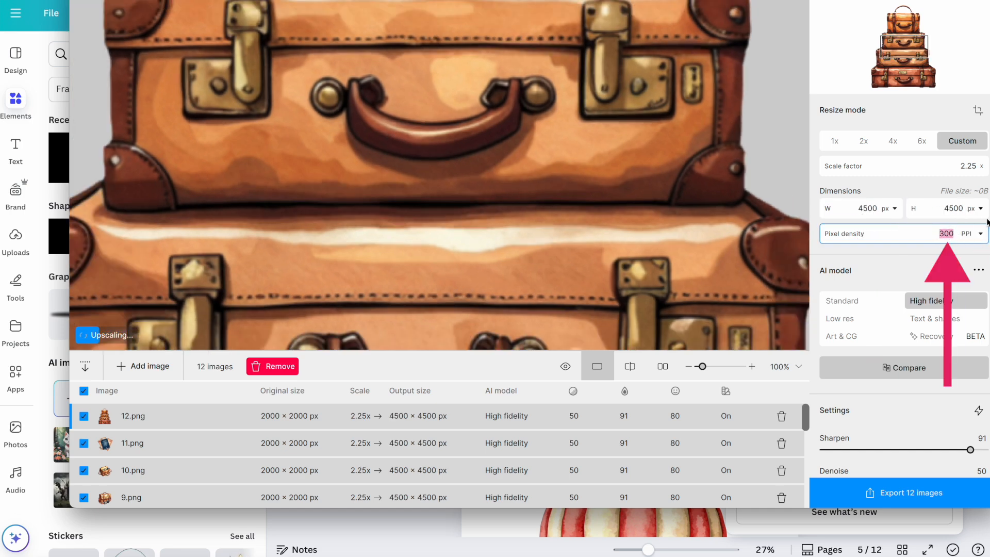
Step: Check the stacked suitcases in the upscaling preview and export all 12 images
scroll(692, 240, down, 3)
scroll(691, 240, down, 4)
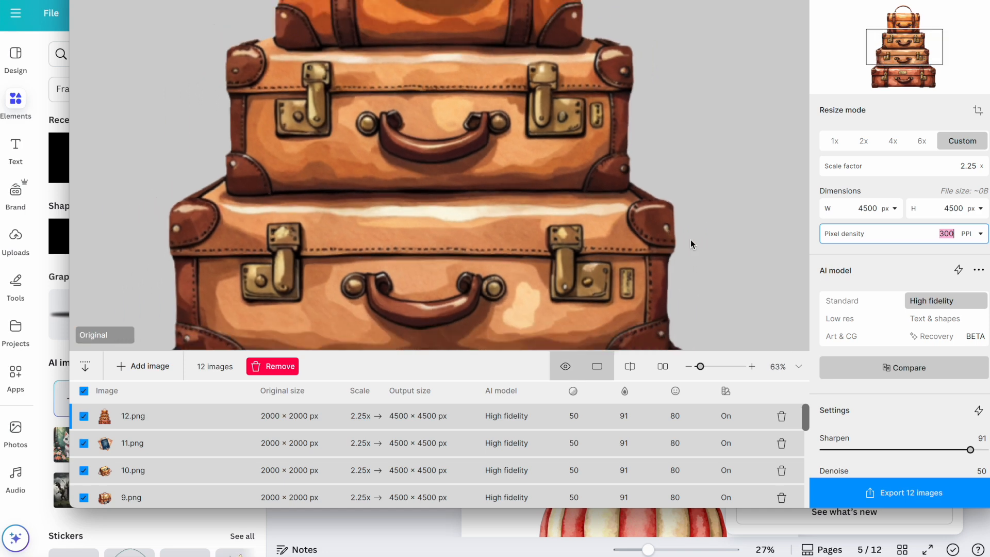
scroll(721, 178, down, 1)
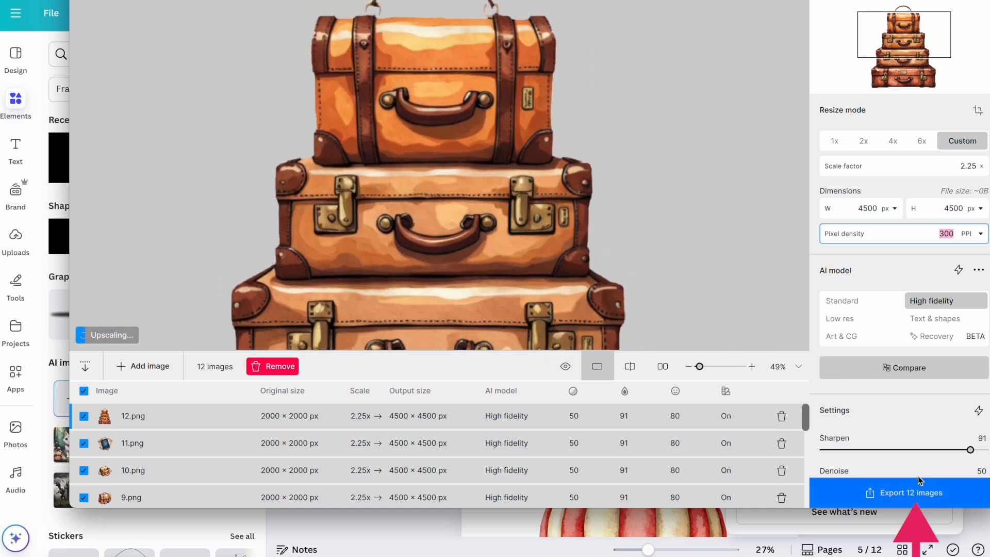
click(900, 494)
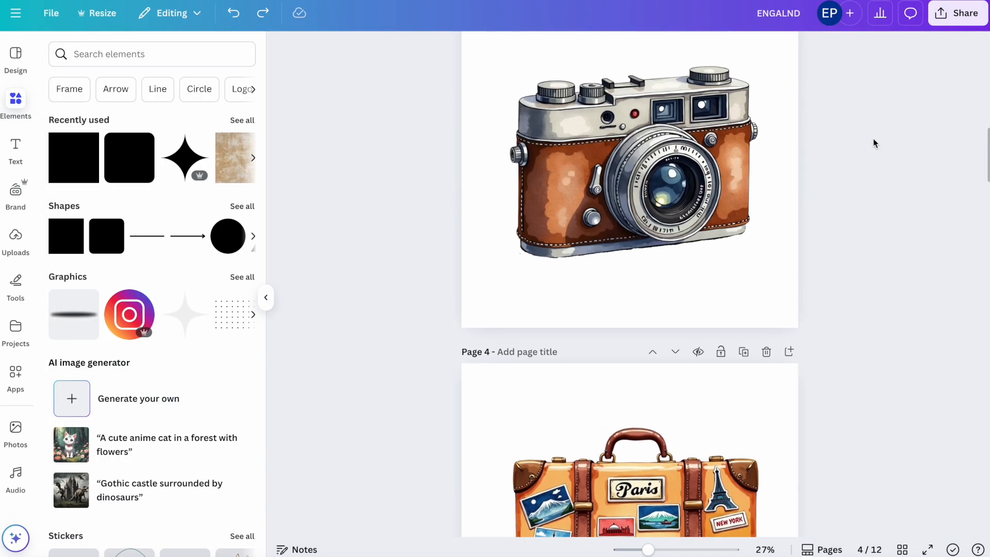
Step: In Canva, give the airplane on page 1 an Outline shadow effect coloured white
scroll(873, 139, up, 10)
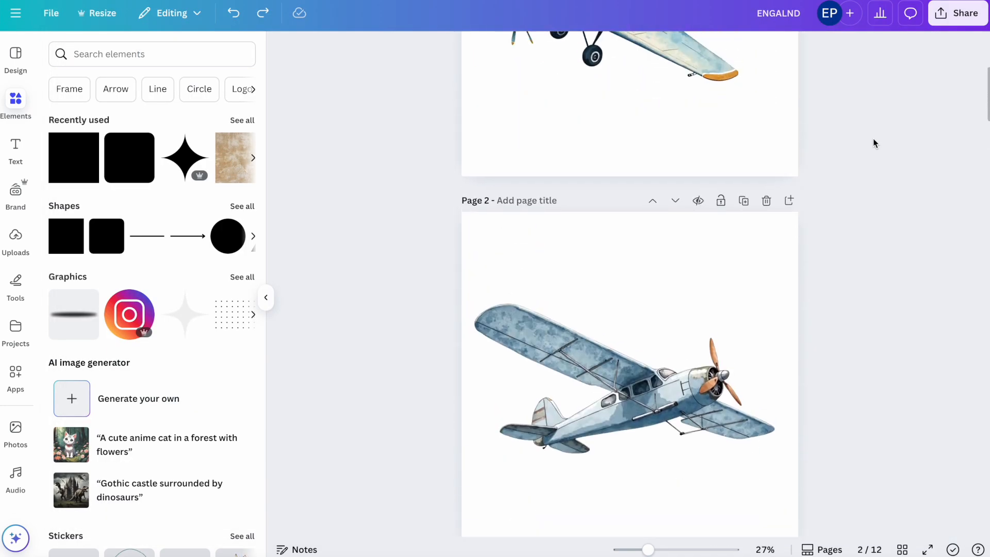
scroll(873, 138, up, 3)
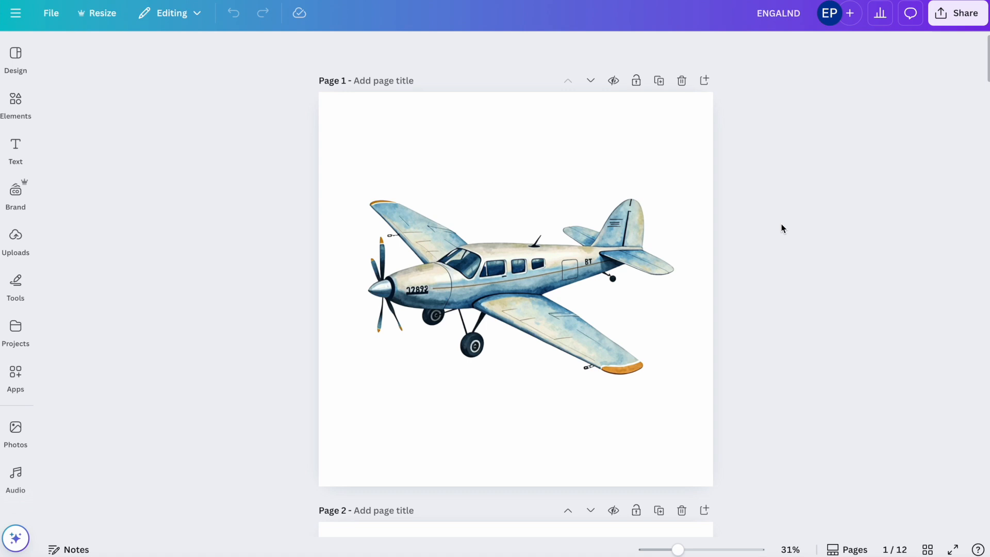
click(418, 172)
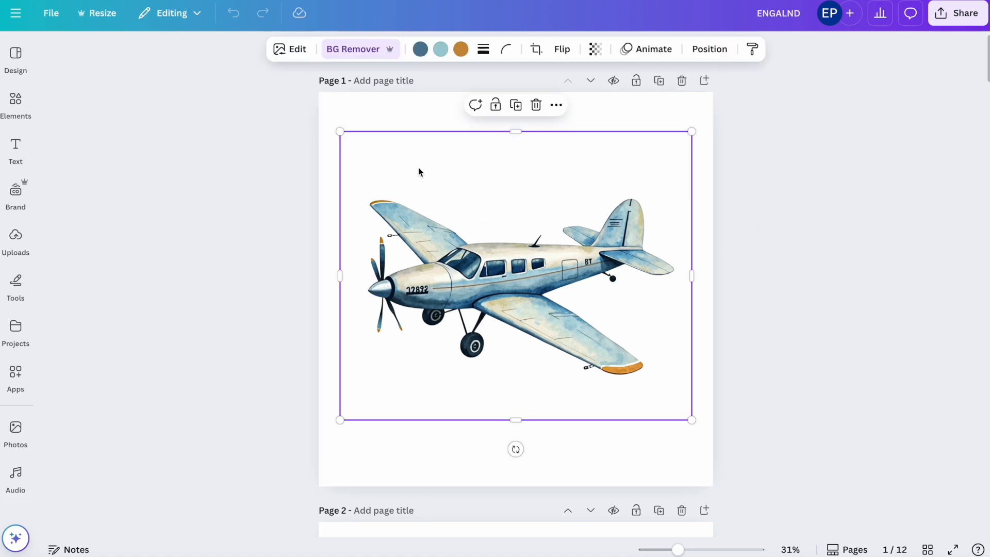
click(287, 48)
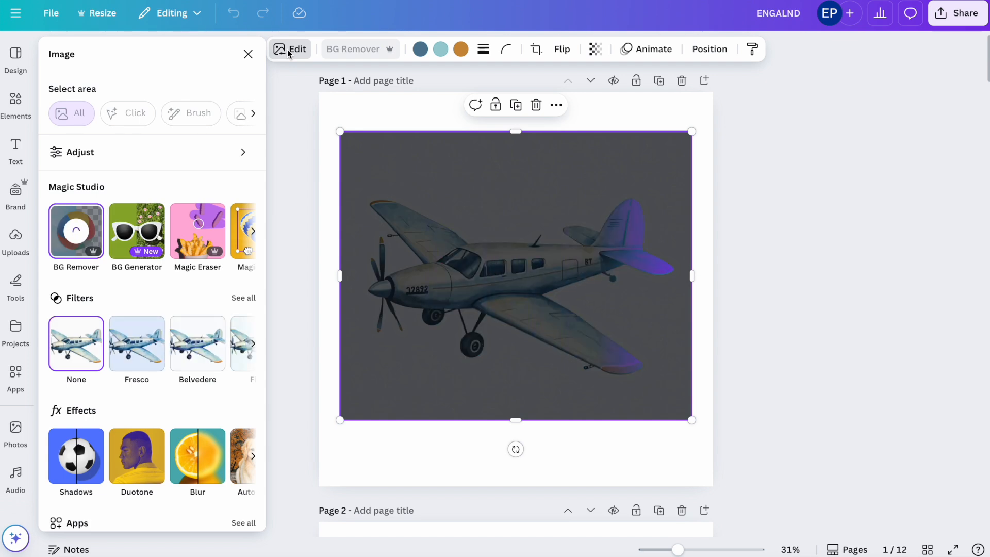
scroll(82, 360, down, 2)
click(80, 384)
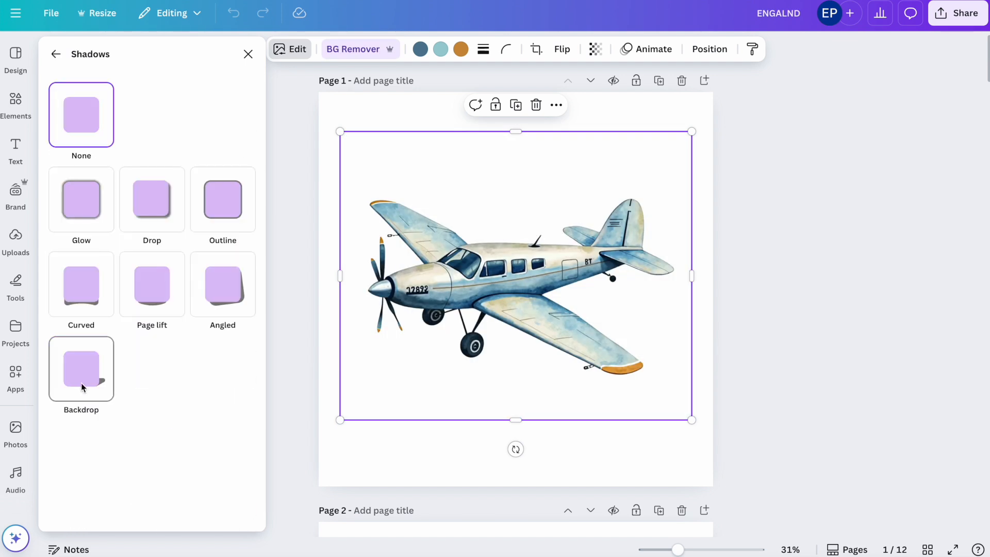
click(223, 198)
click(246, 486)
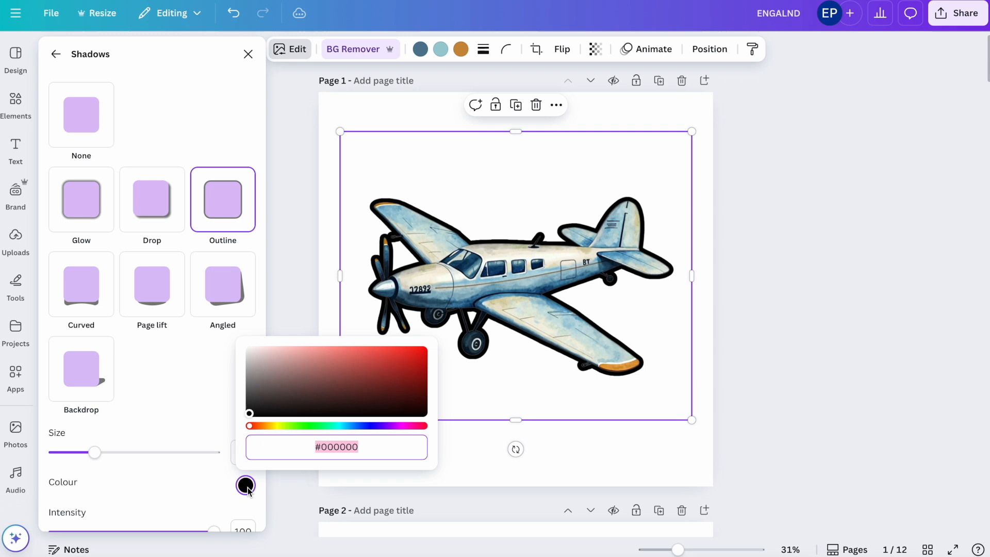
drag(249, 413, 250, 344)
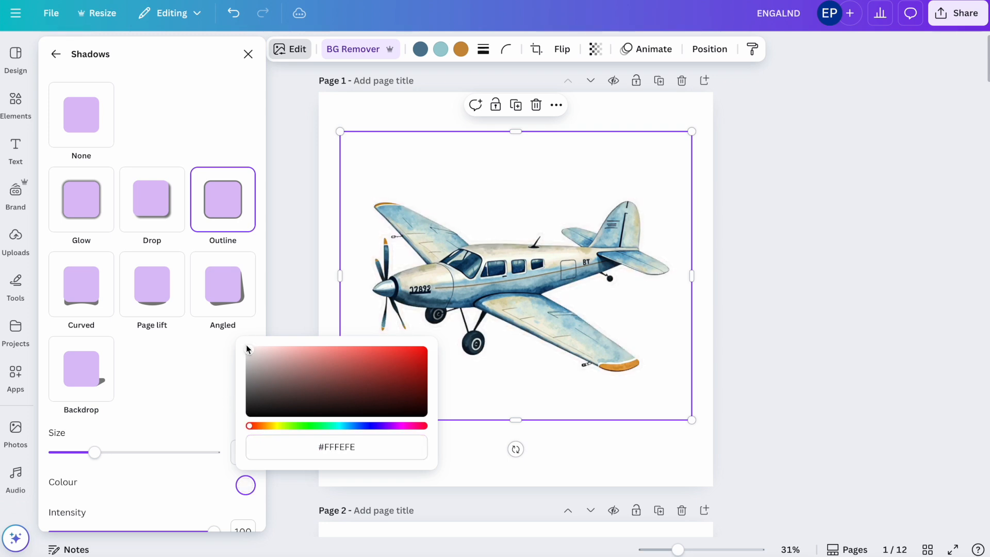
click(336, 111)
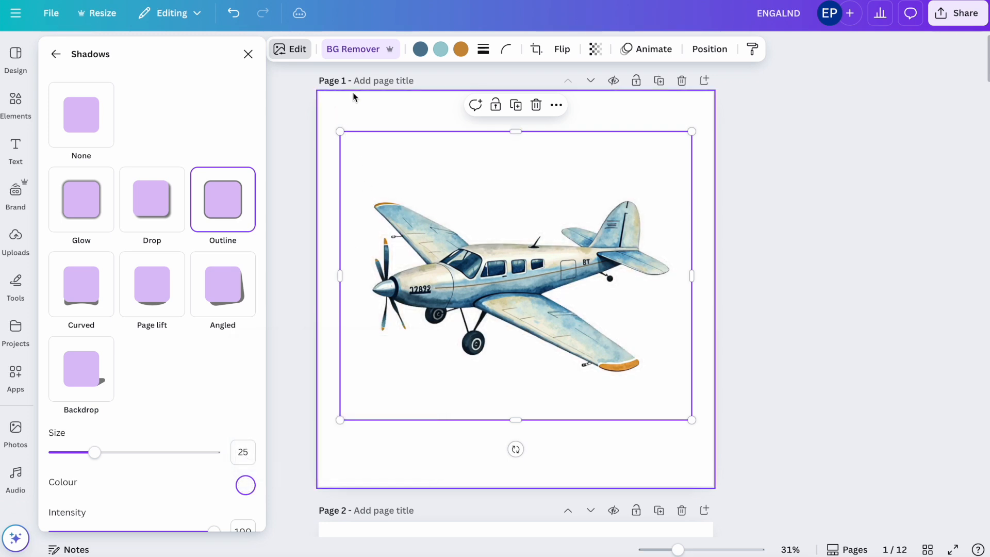
Step: Set the background of page 1 to the dark olive-brown document colour and increase the airplane's outline size to 100
click(319, 127)
click(425, 49)
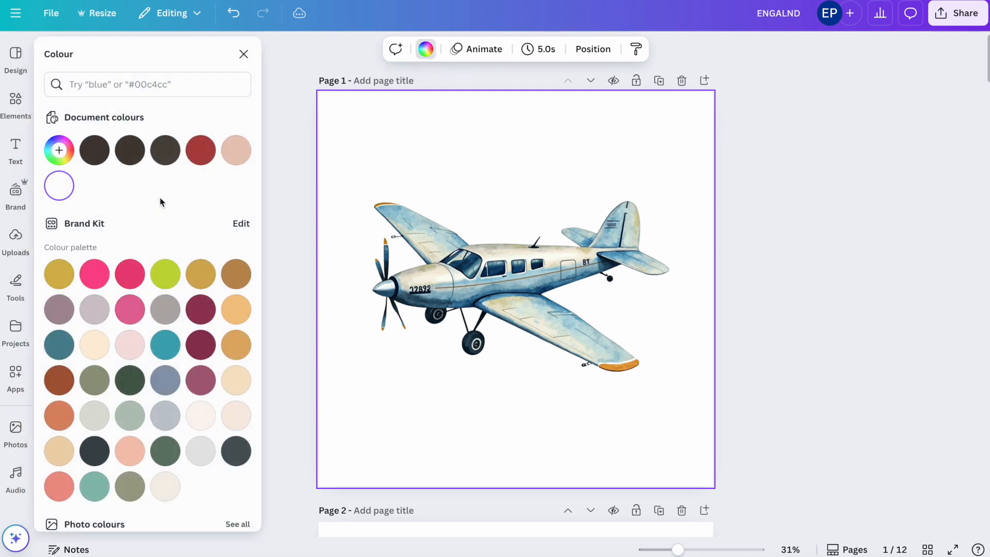
click(170, 150)
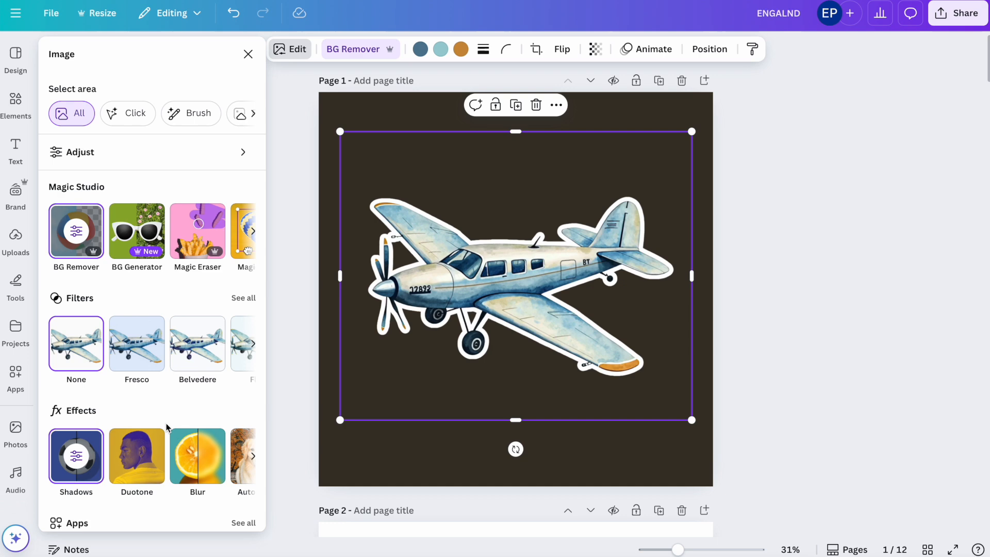
click(77, 458)
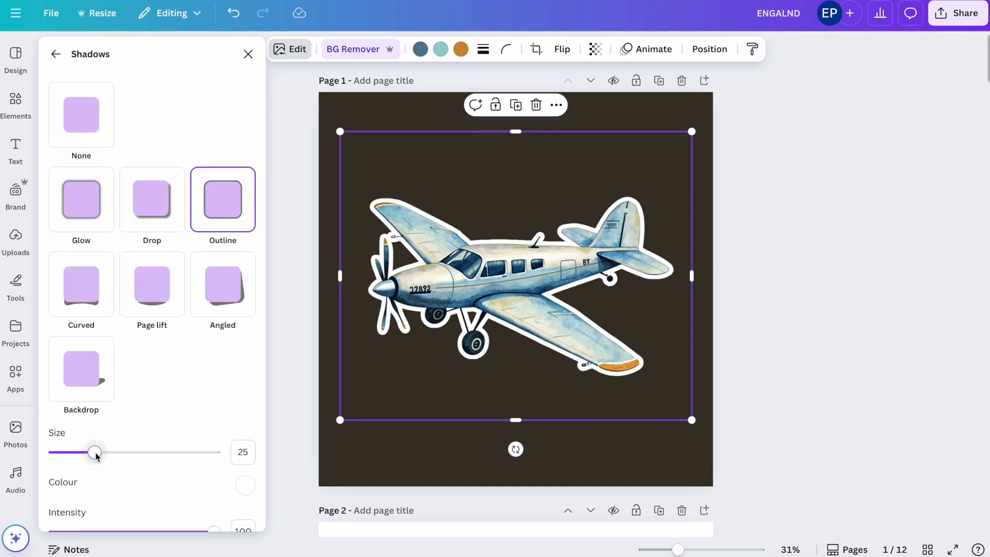
drag(95, 453, 217, 454)
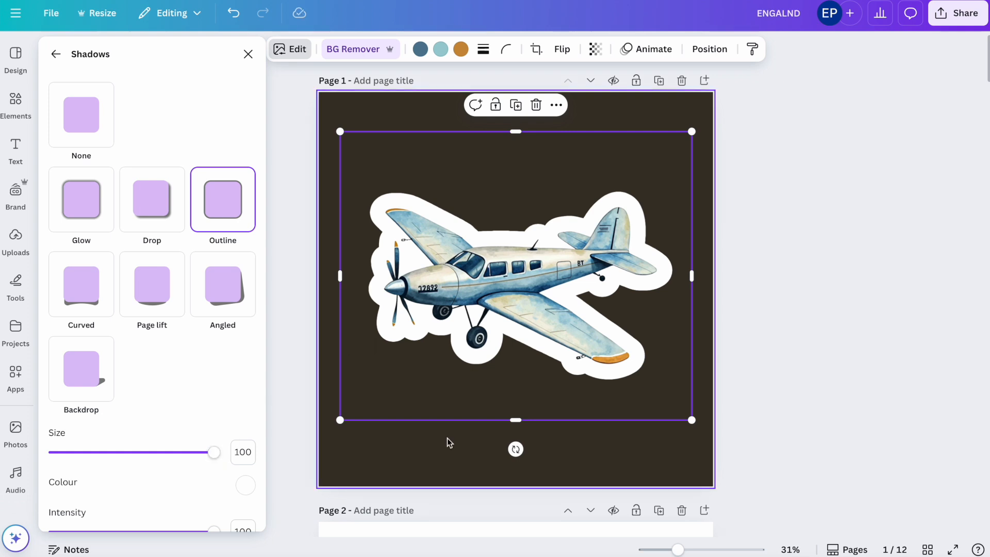
Step: Set the background of page 2 to the very dark brown document colour
scroll(447, 443, down, 5)
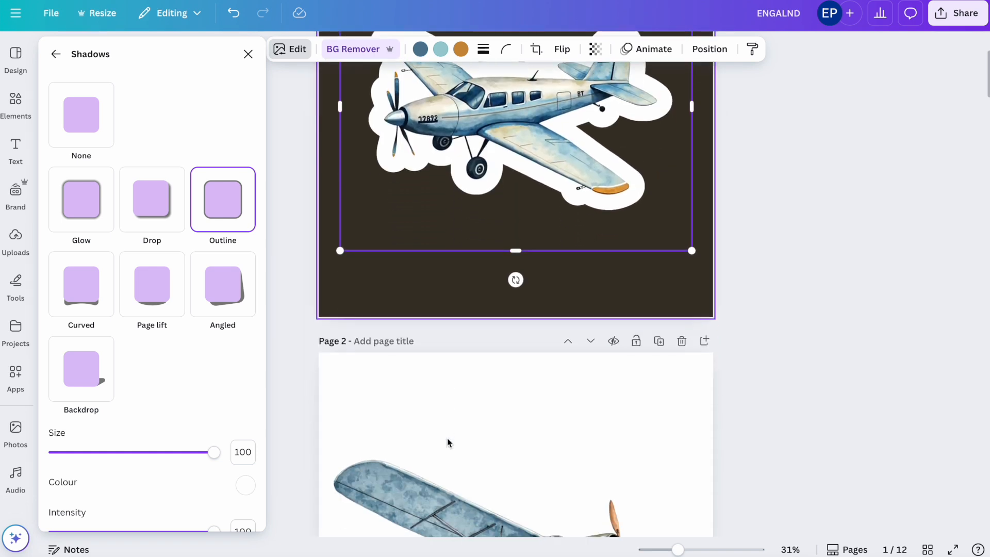
click(436, 340)
click(425, 49)
click(134, 150)
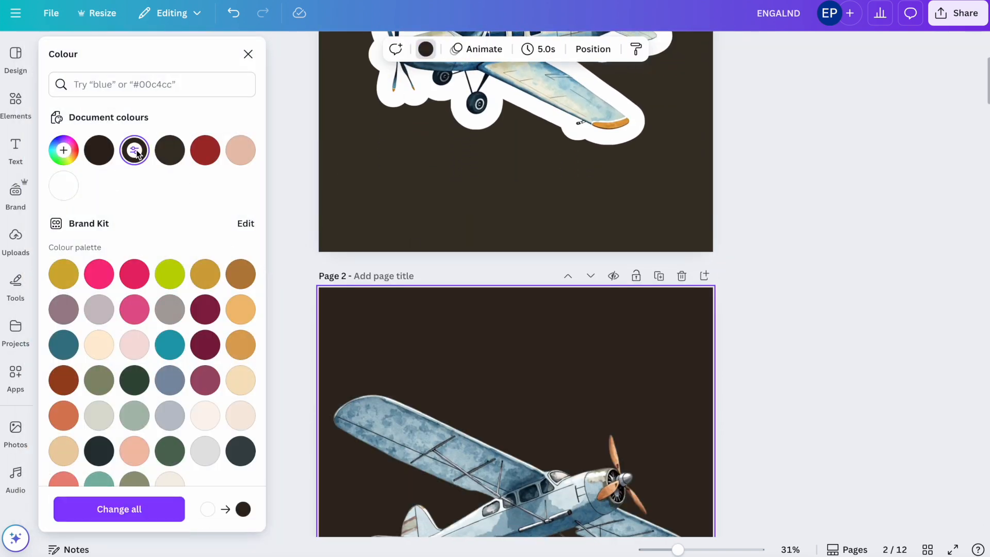
Step: Give the airplane on page 2 an Outline shadow effect coloured white
scroll(418, 299, down, 1)
scroll(418, 299, down, 3)
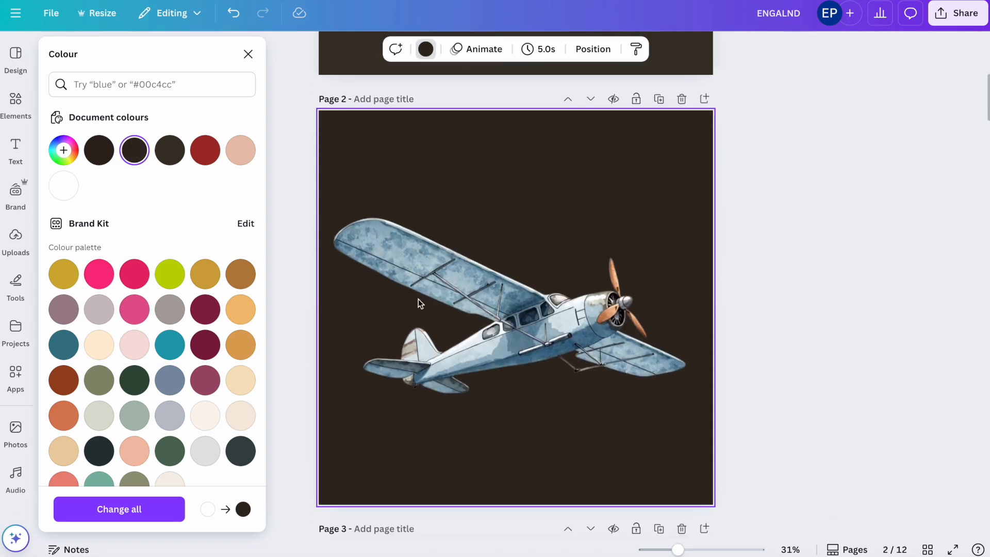
click(425, 265)
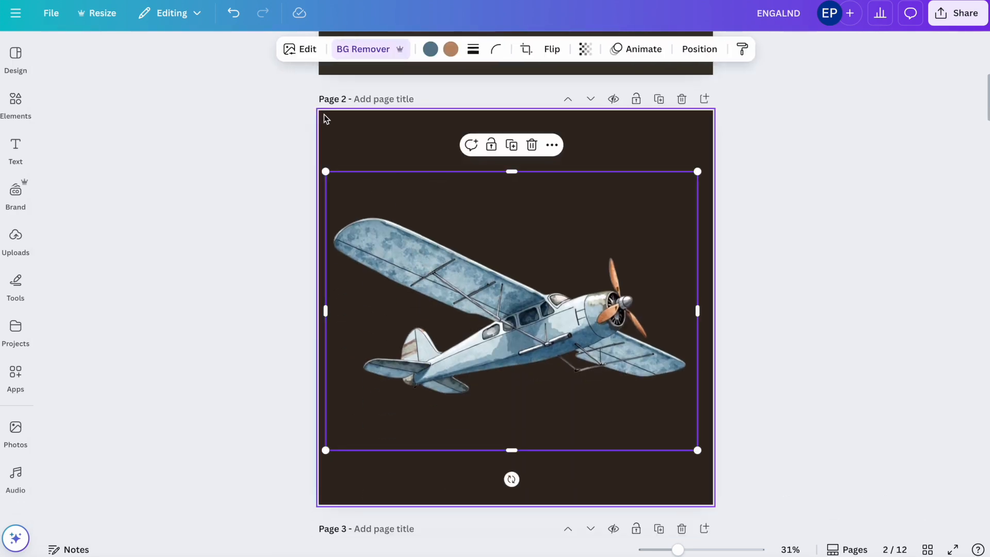
click(303, 50)
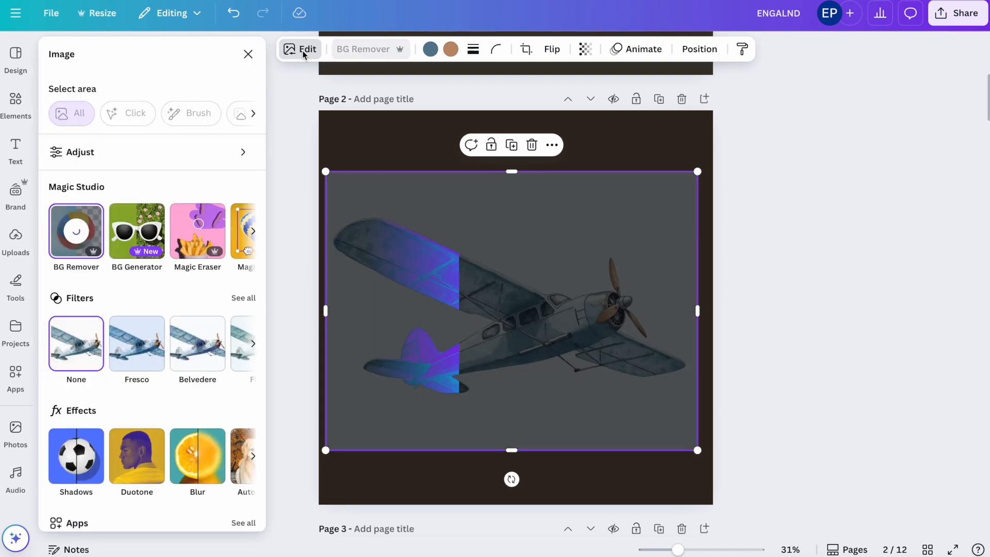
click(83, 456)
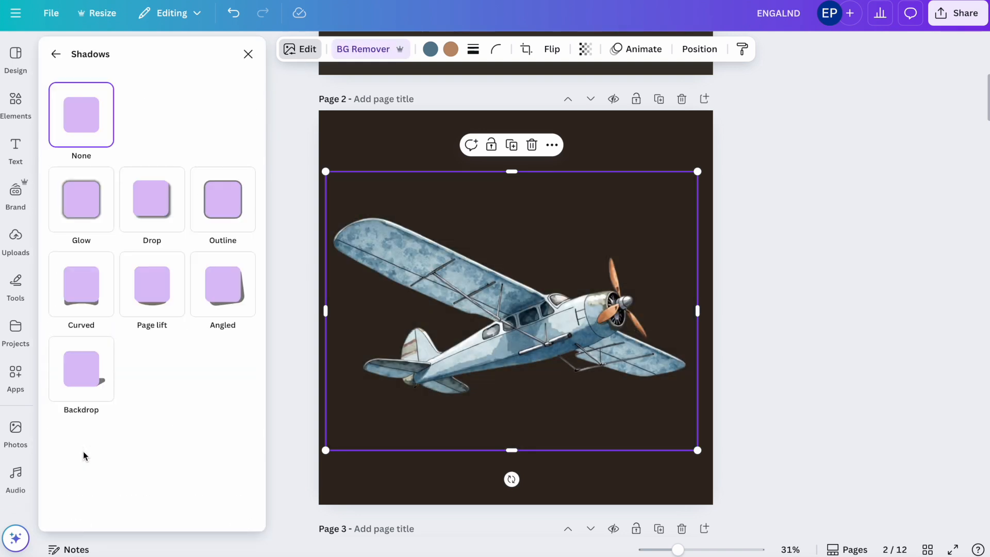
click(230, 199)
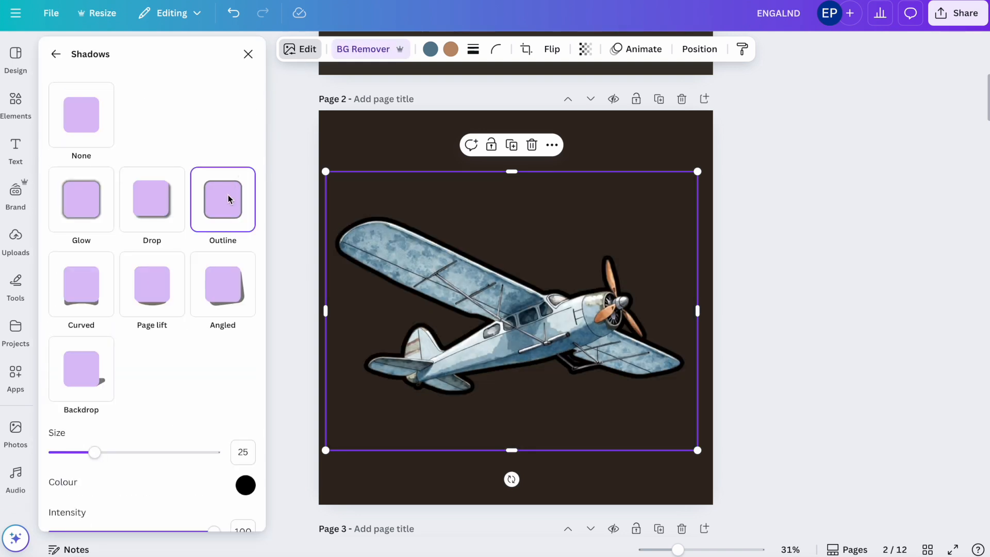
click(247, 487)
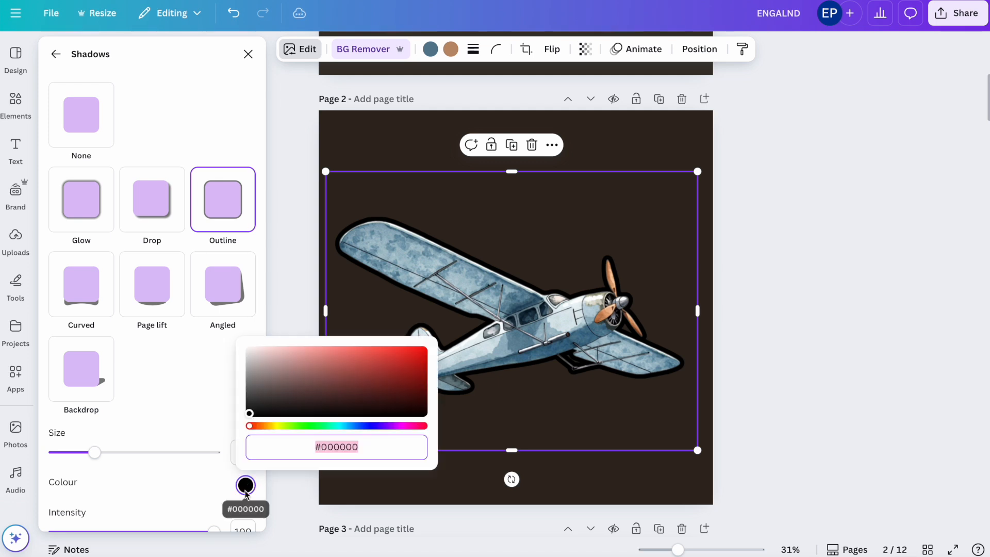
text(#BDBABA)
drag(249, 364, 244, 334)
Step: Increase the page 2 airplane's outline size to 57 and check the sticker against the dark background
scroll(111, 475, down, 1)
drag(99, 431, 146, 430)
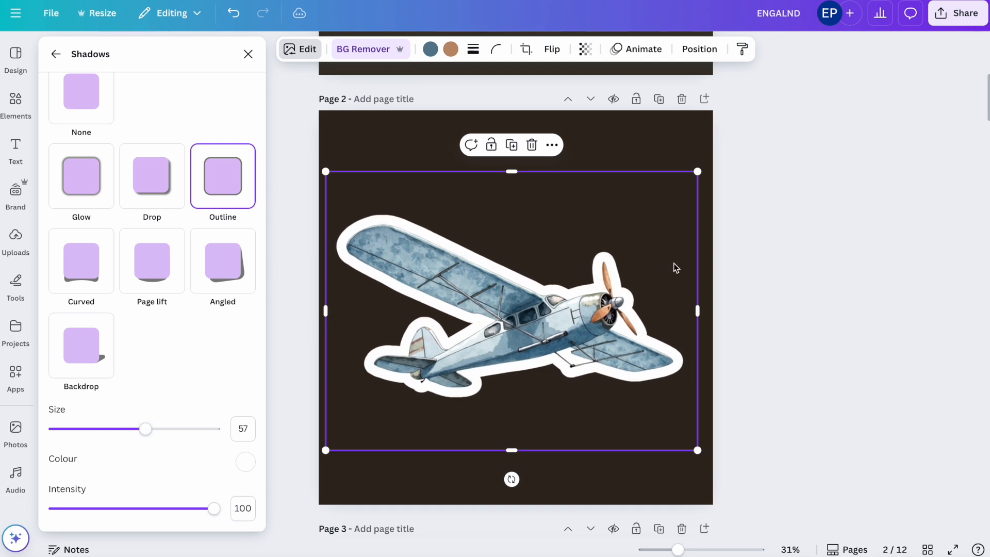
click(673, 367)
scroll(625, 487, down, 5)
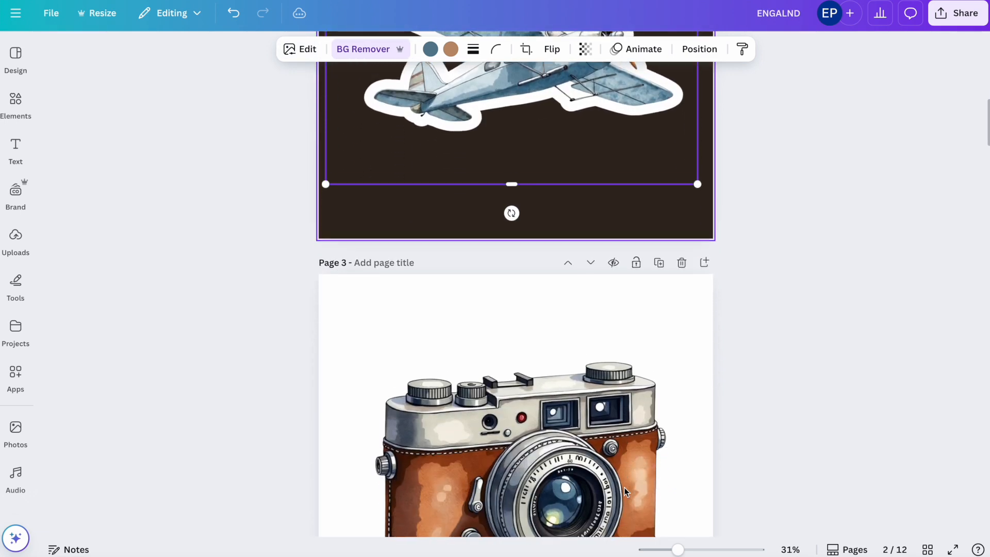
scroll(514, 347, up, 5)
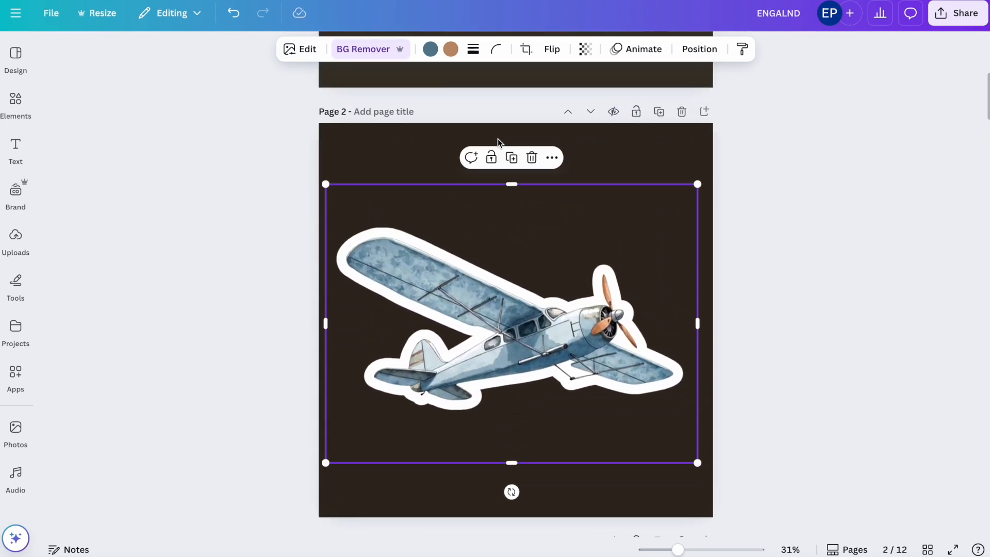
Step: Remove the dark background colour from page 2
click(386, 151)
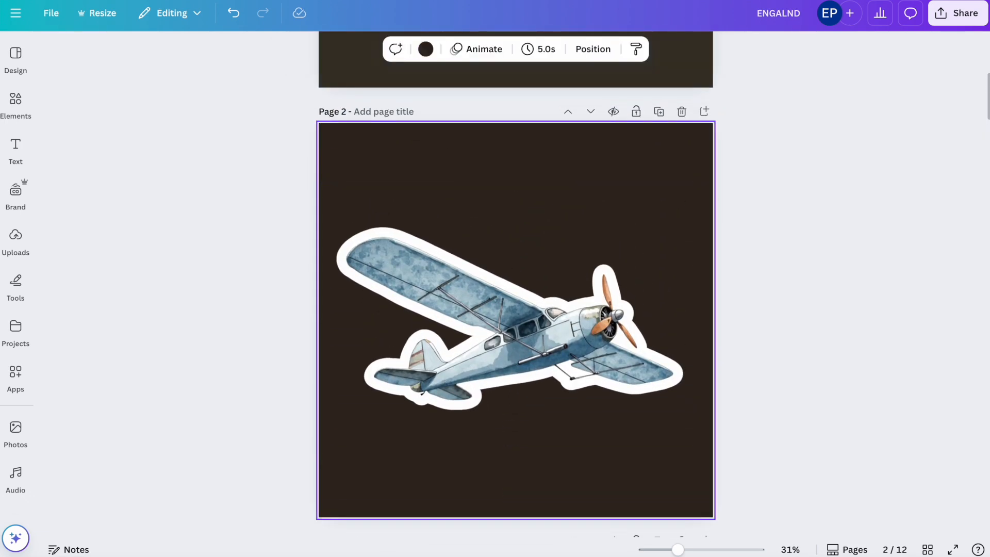
key(Delete)
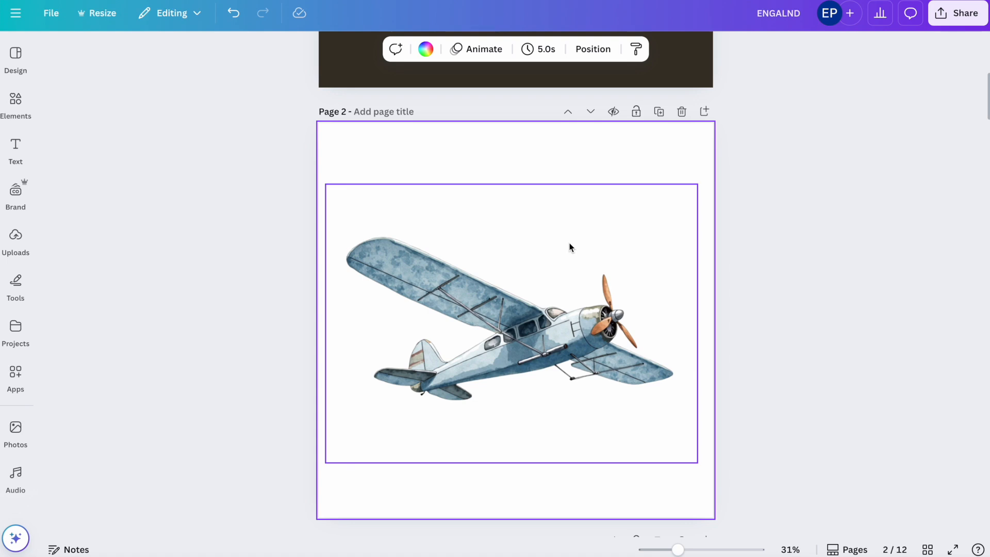
scroll(569, 248, up, 6)
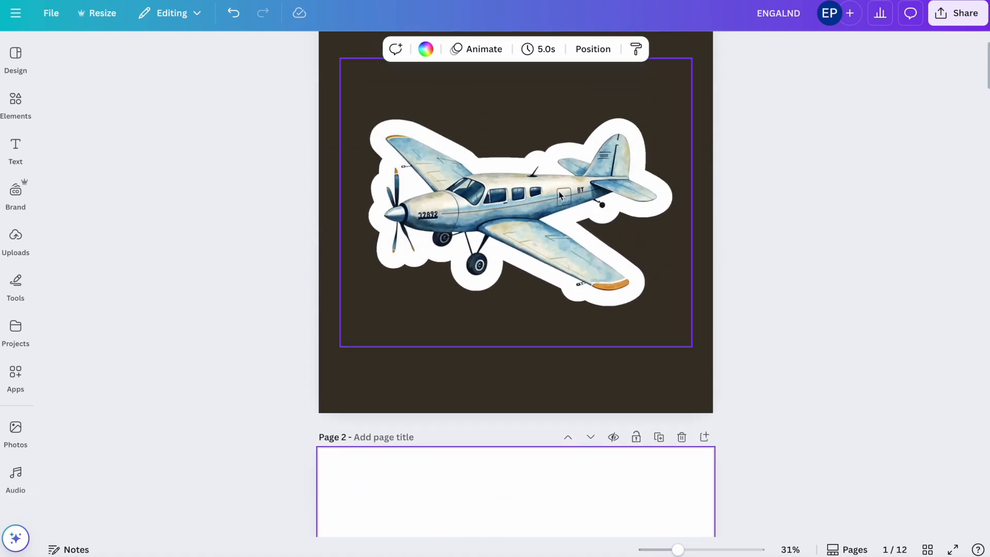
key(ctrl+z)
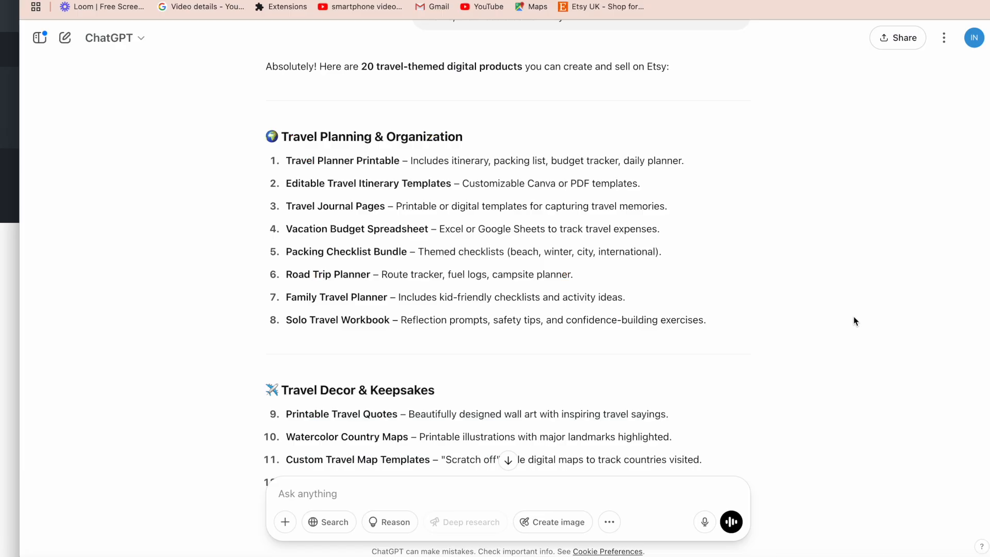
Step: Switch to ChatGPT and read through the list of 20 travel-themed digital products to sell on Etsy
scroll(791, 355, down, 2)
scroll(791, 356, down, 6)
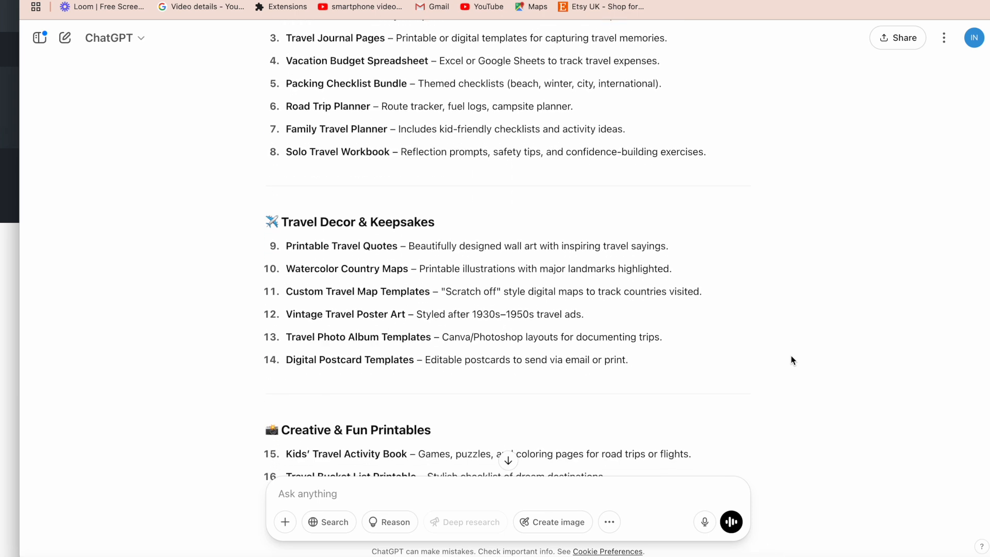
scroll(791, 360, down, 5)
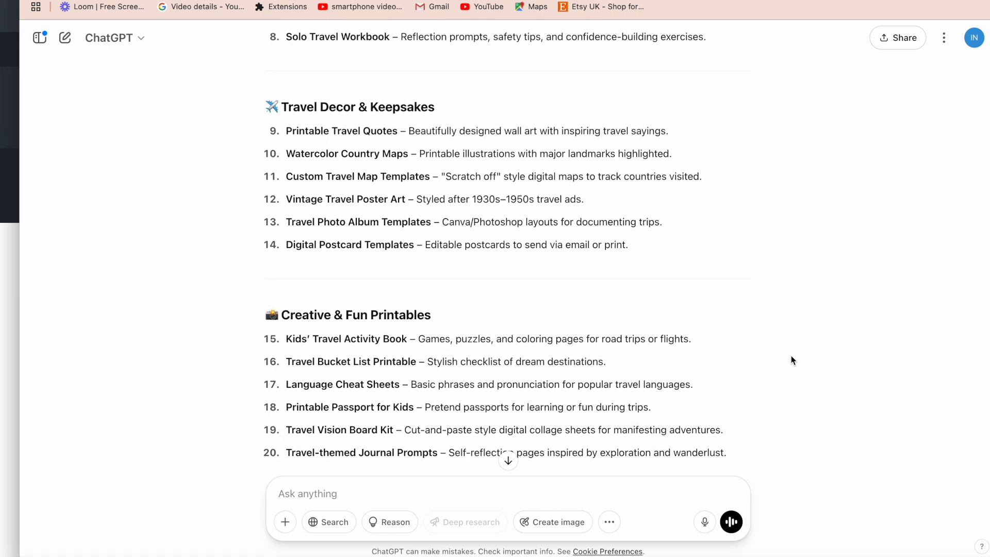
scroll(719, 370, down, 5)
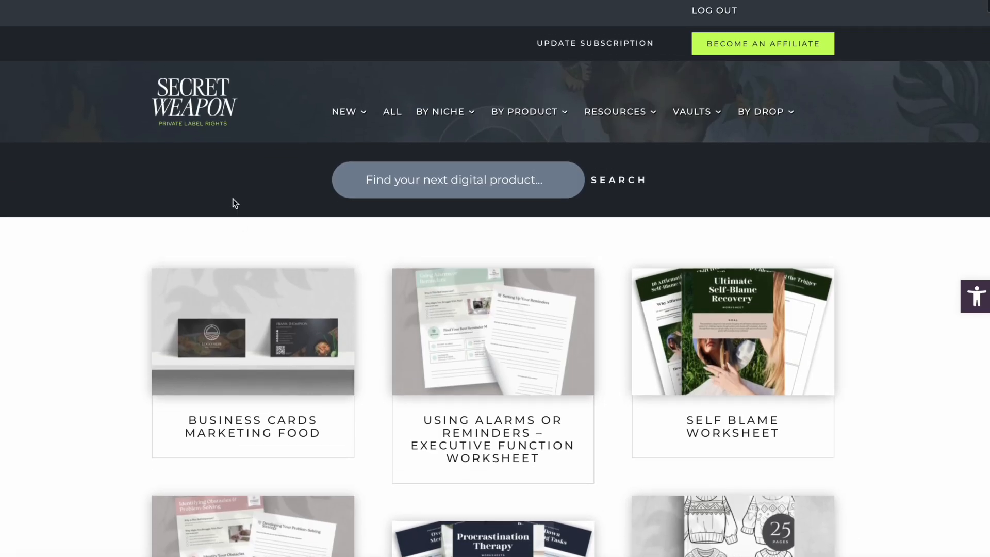
Step: Look over the product listings and home page sections of the Secret Weapon private label rights site
scroll(305, 376, down, 3)
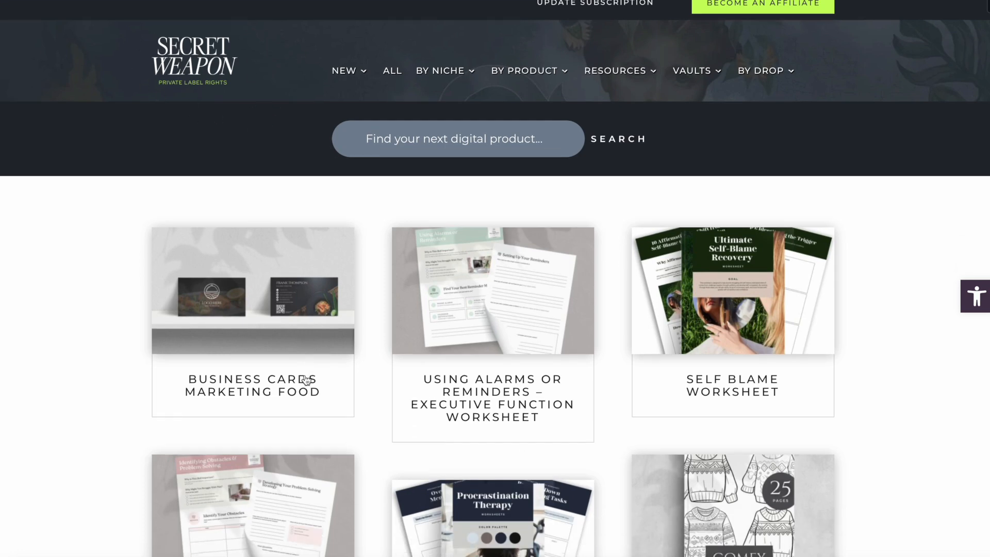
scroll(306, 375, down, 1)
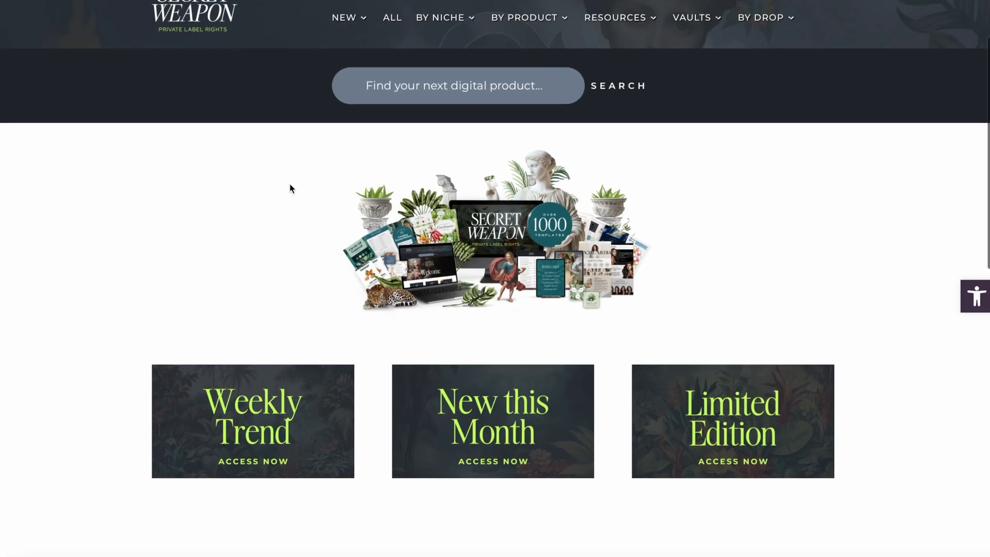
scroll(290, 188, down, 1)
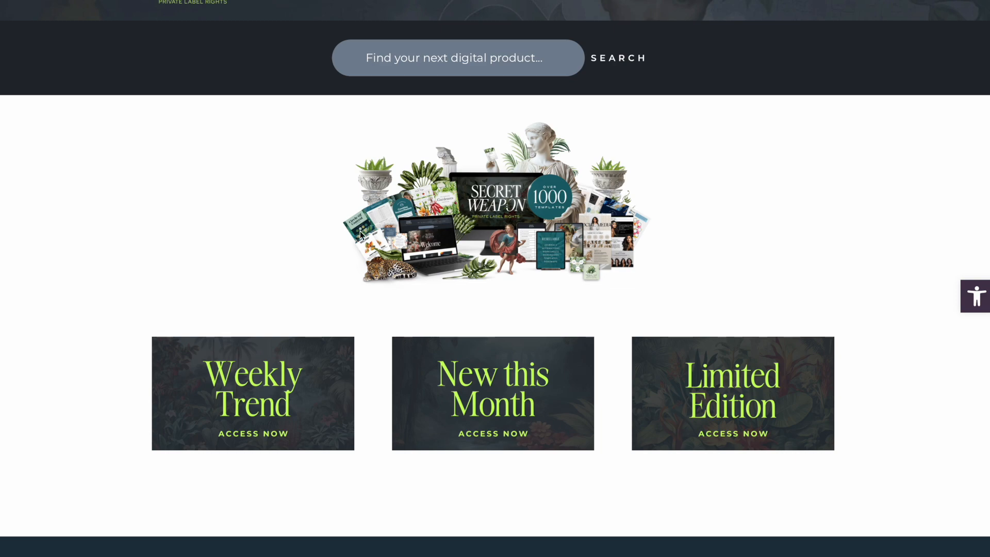
scroll(359, 235, down, 4)
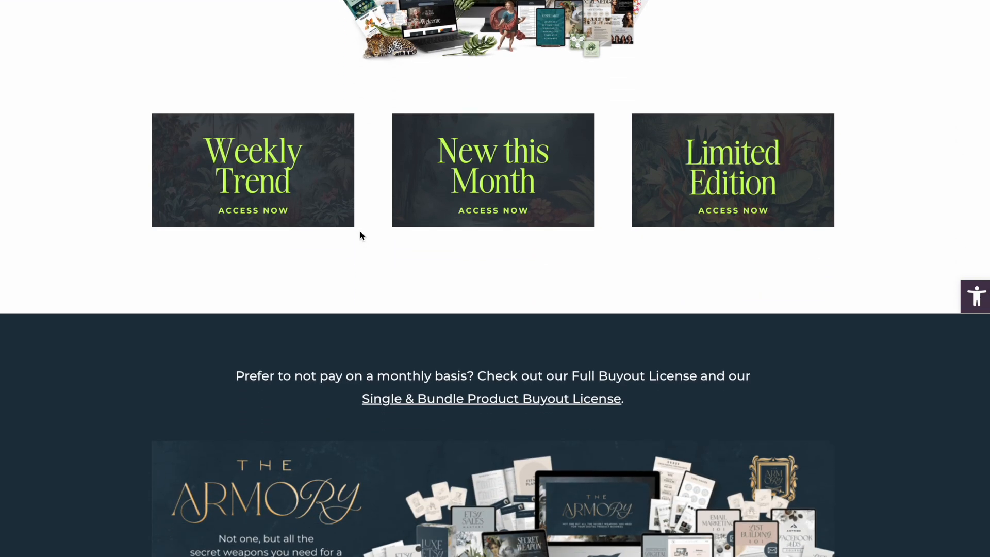
scroll(360, 232, up, 6)
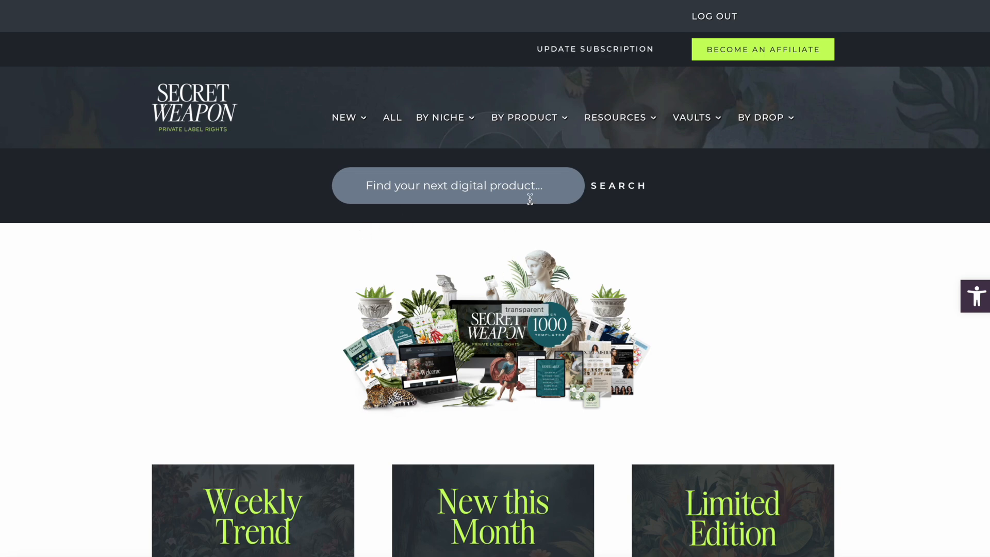
Step: Open the Planners product category on the Secret Weapon site and browse its templates
mouse_move(544, 126)
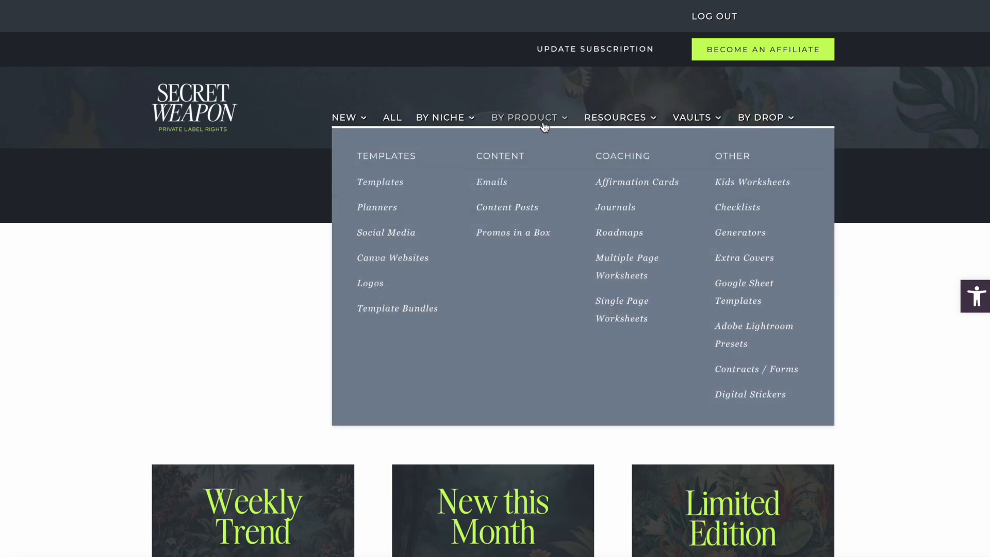
click(379, 207)
scroll(374, 282, down, 4)
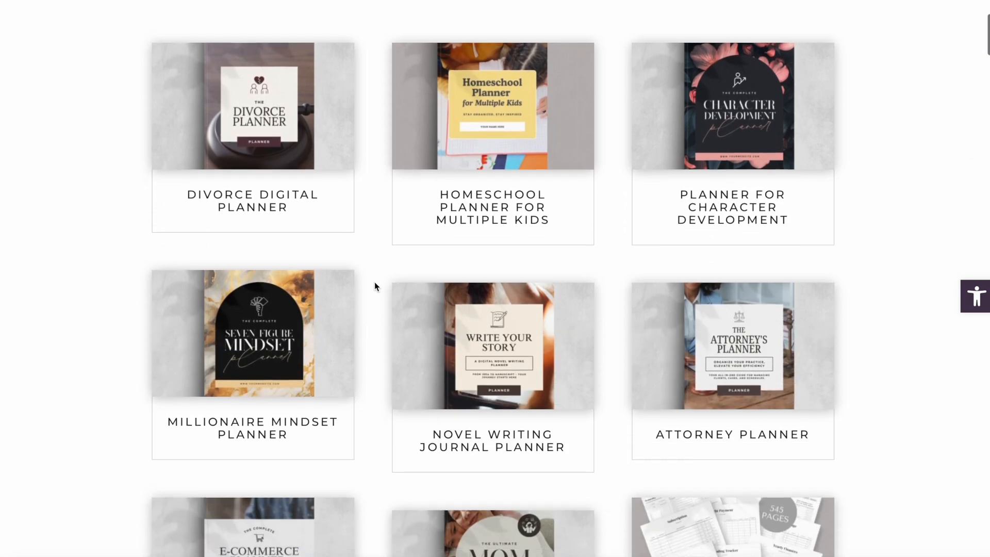
scroll(374, 282, down, 9)
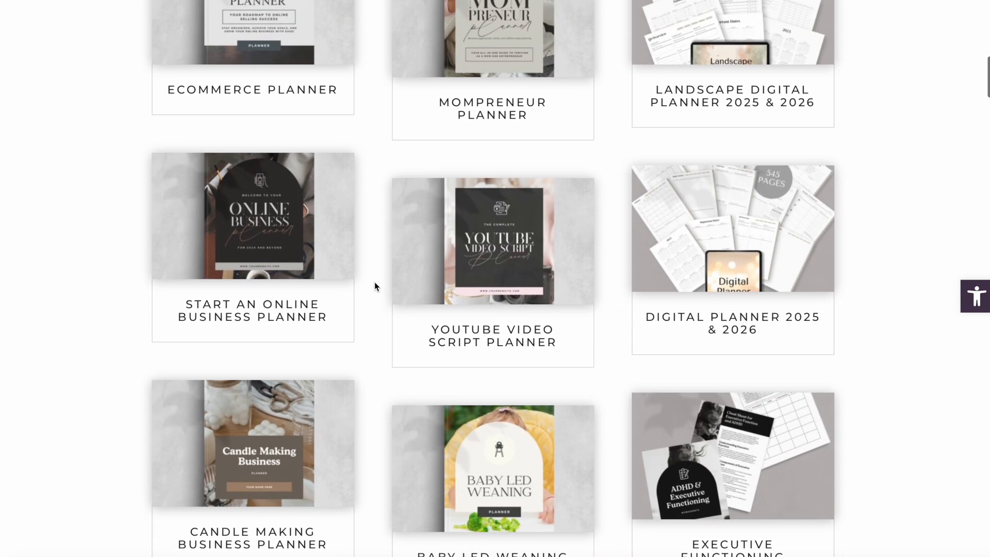
scroll(374, 282, down, 10)
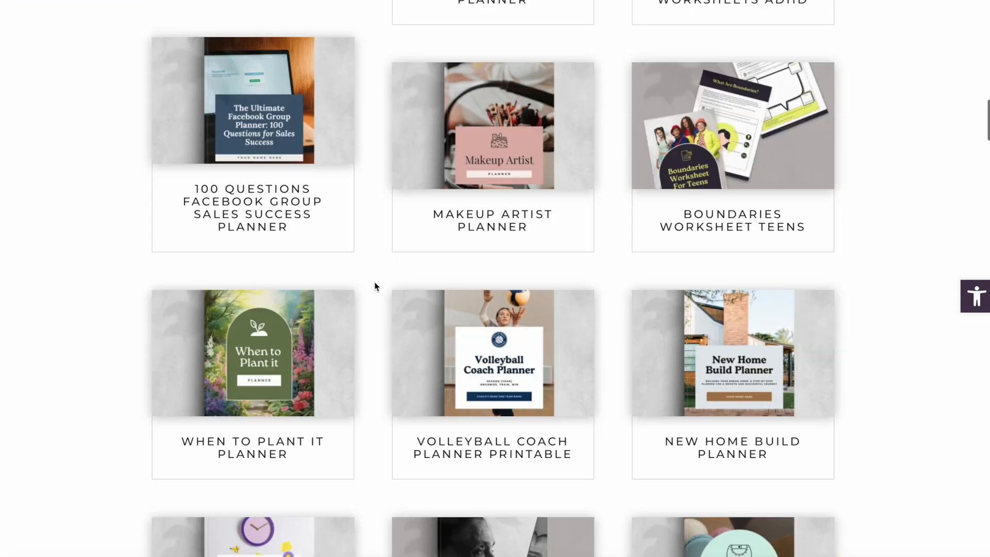
scroll(375, 281, down, 3)
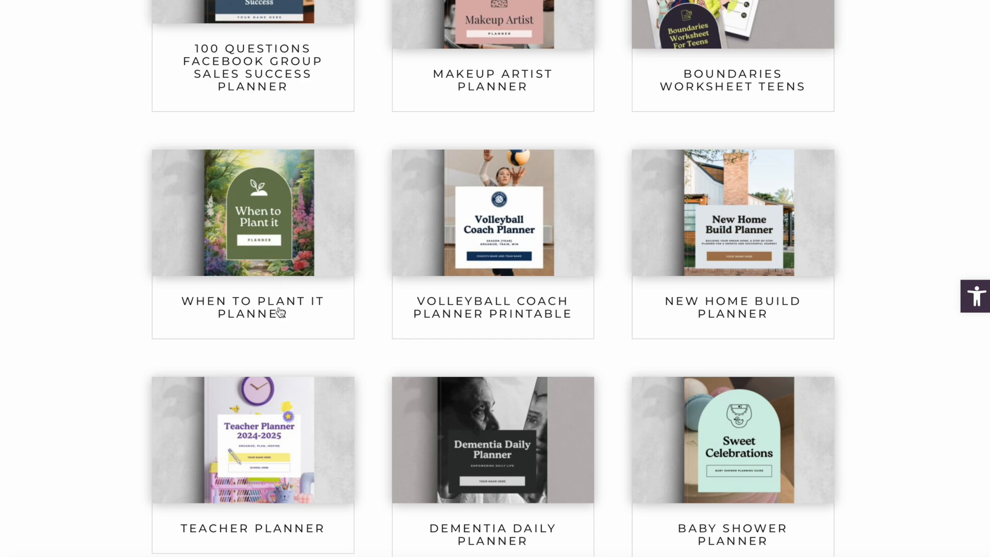
Step: Open the When to plant it planner, access its template and use it for a new Canva design
click(266, 239)
scroll(602, 250, down, 2)
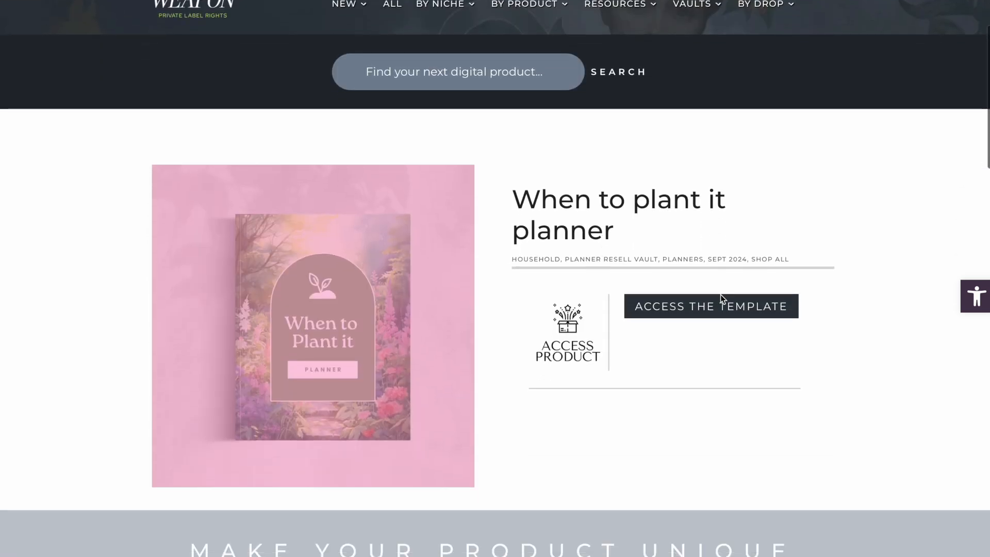
click(719, 303)
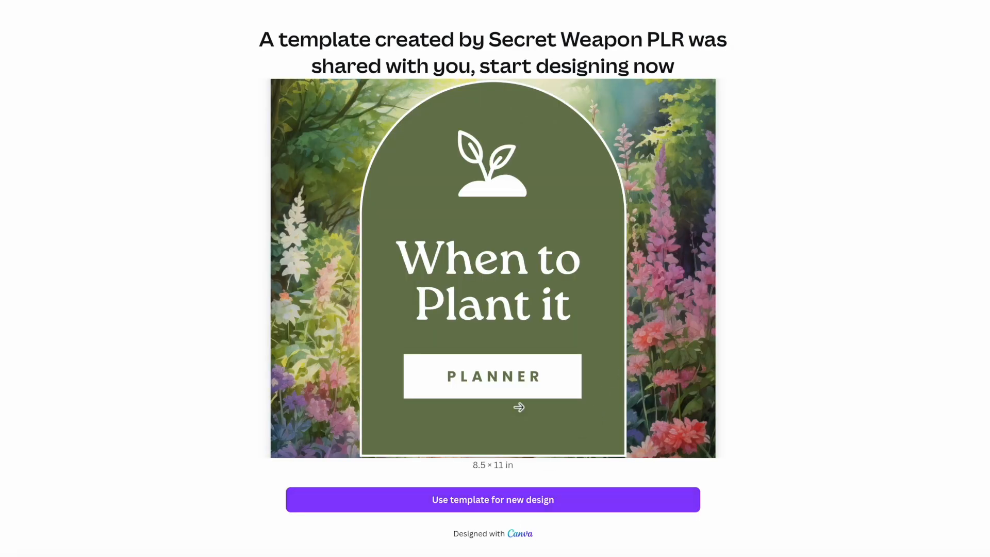
click(494, 501)
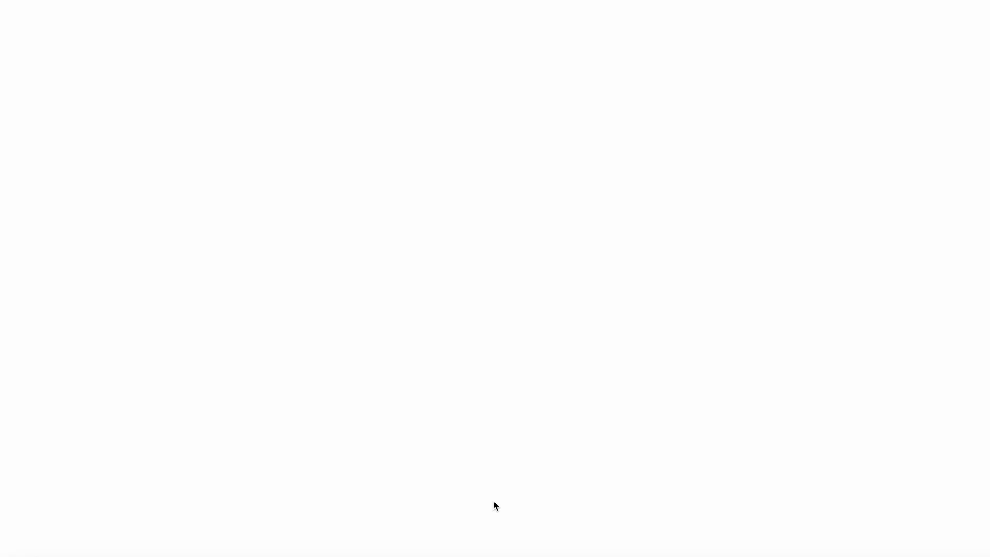
Step: Look through the When to plant it planner's cover, Spring divider, introduction and planning pages
scroll(493, 501, down, 10)
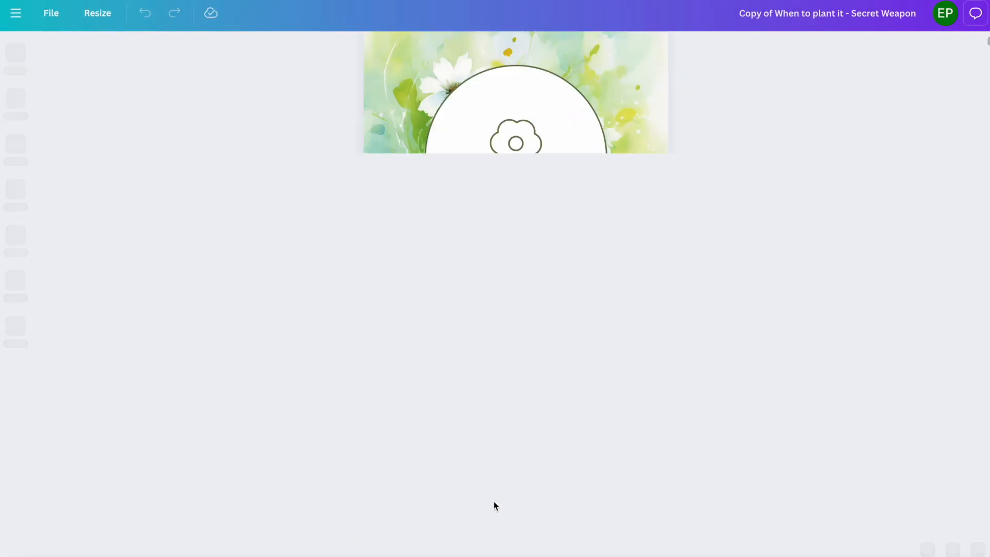
scroll(494, 501, down, 20)
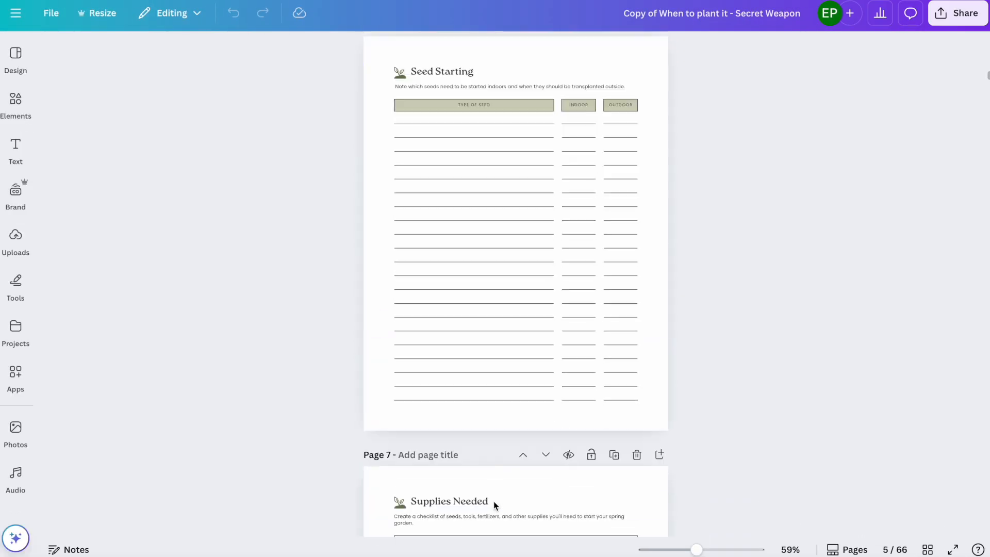
scroll(494, 501, up, 20)
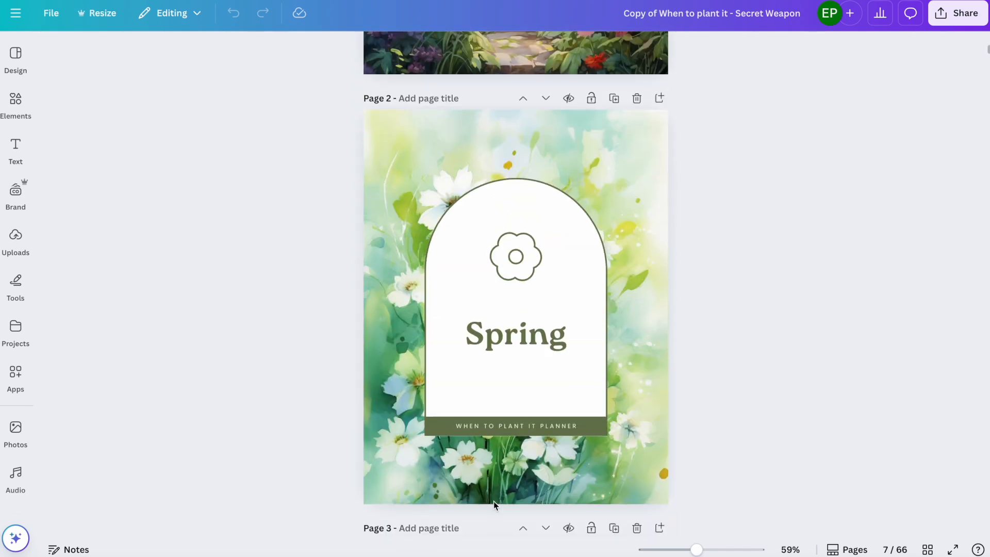
scroll(494, 501, up, 1)
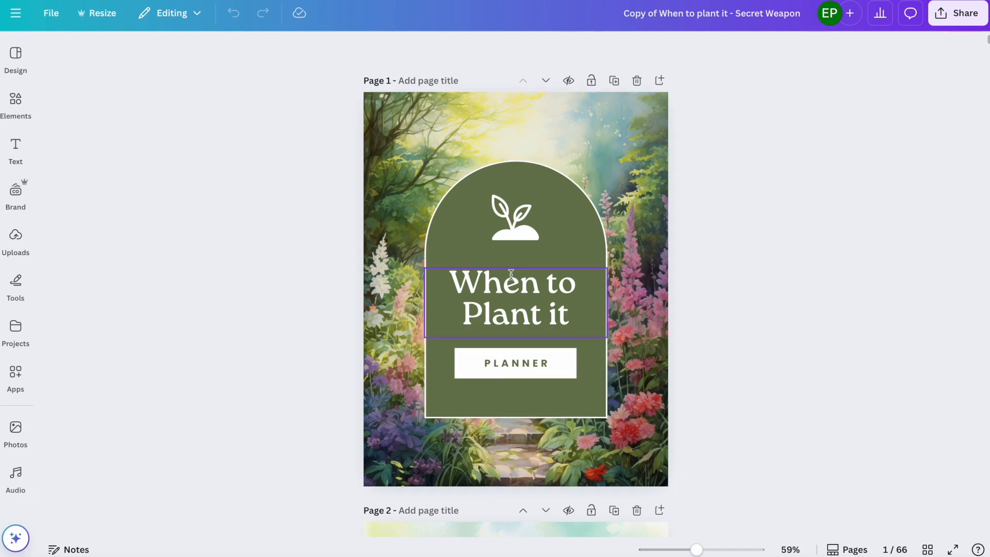
scroll(510, 276, down, 15)
scroll(510, 275, down, 3)
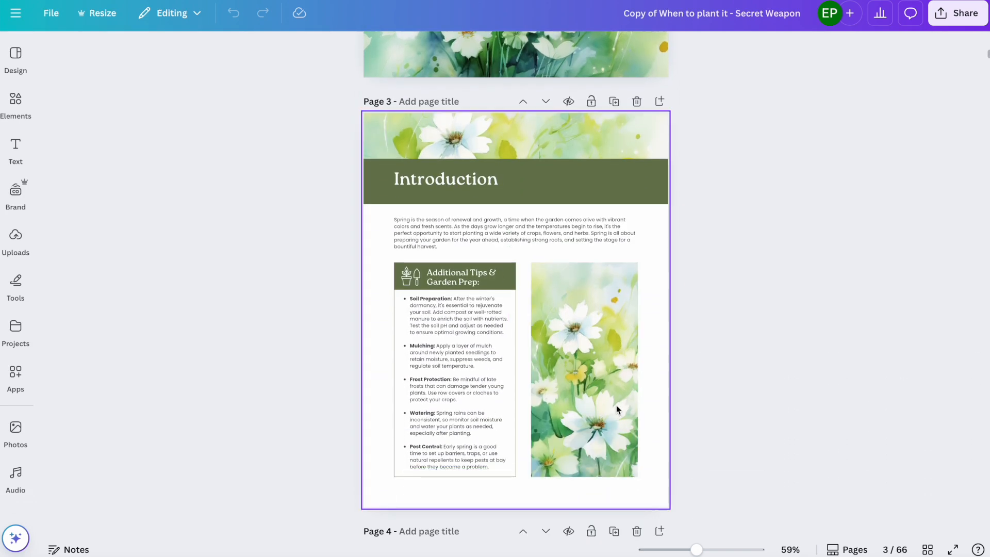
scroll(466, 381, down, 20)
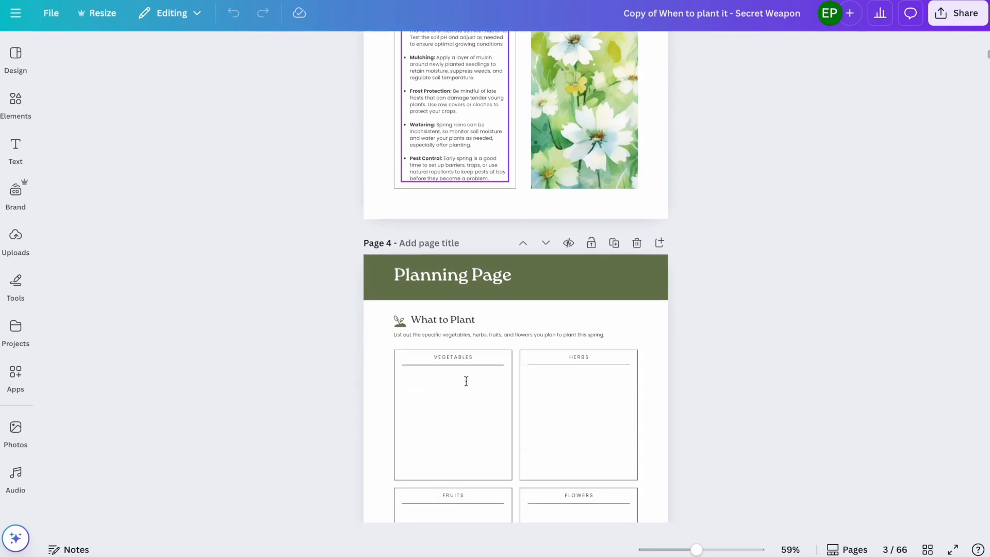
Step: Look through the rest of the When to plant it planner, including its checklists, plant lists, succession planting and pest management pages
scroll(494, 379, down, 15)
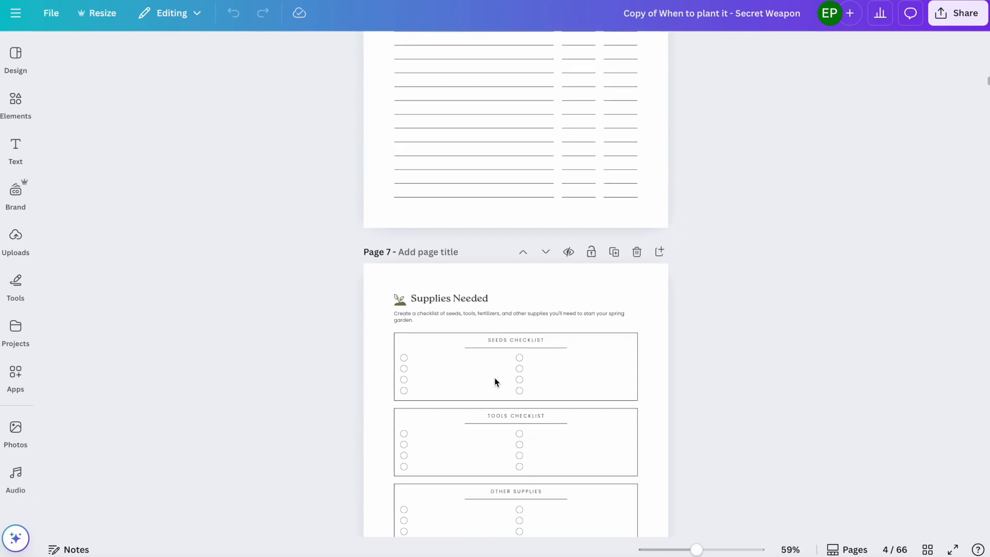
scroll(494, 381, down, 15)
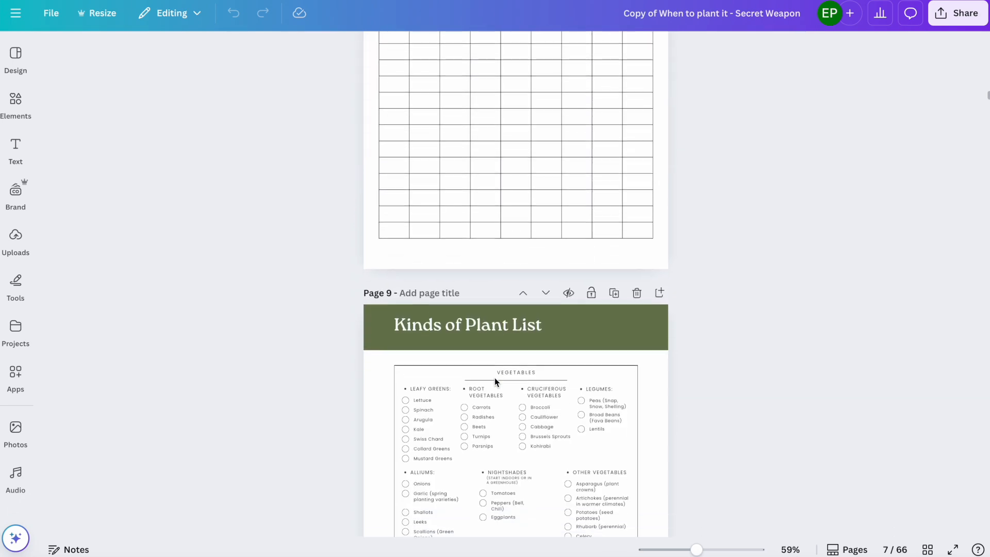
scroll(494, 378, down, 15)
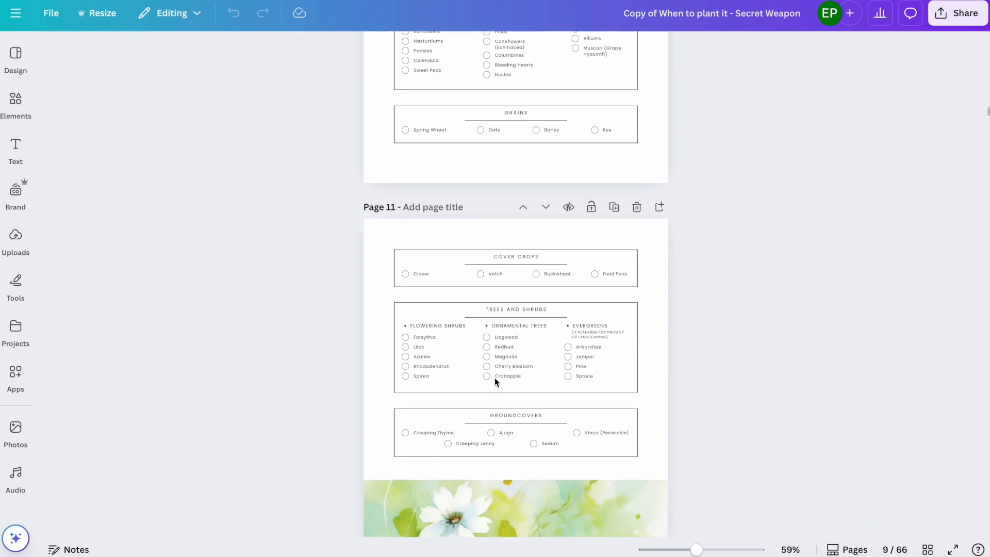
scroll(495, 381, down, 15)
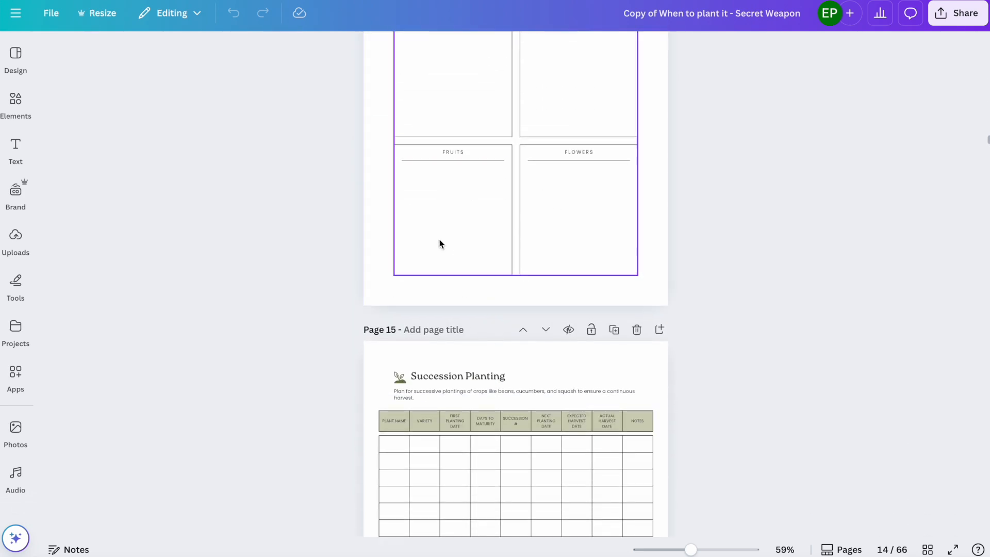
scroll(521, 240, down, 15)
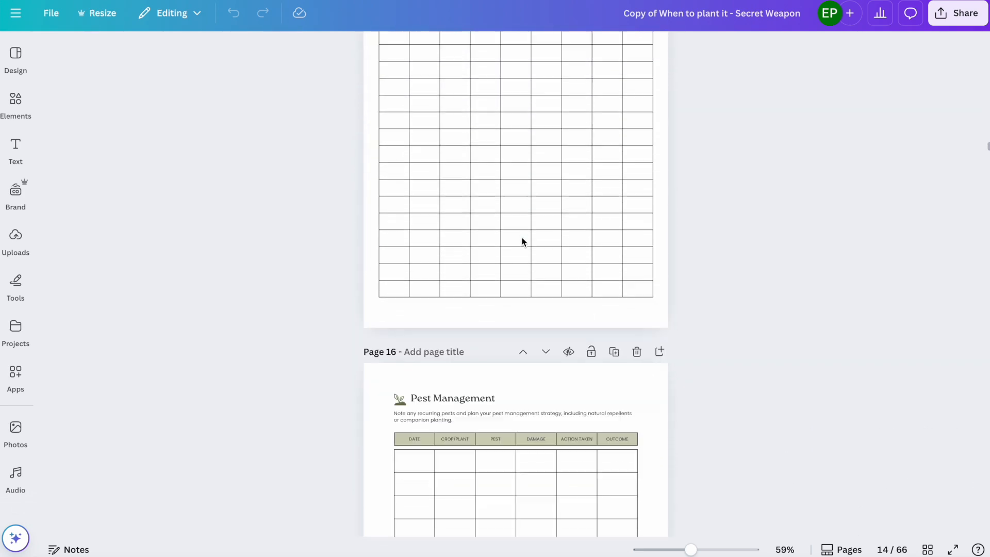
scroll(521, 241, down, 3)
scroll(522, 240, up, 5)
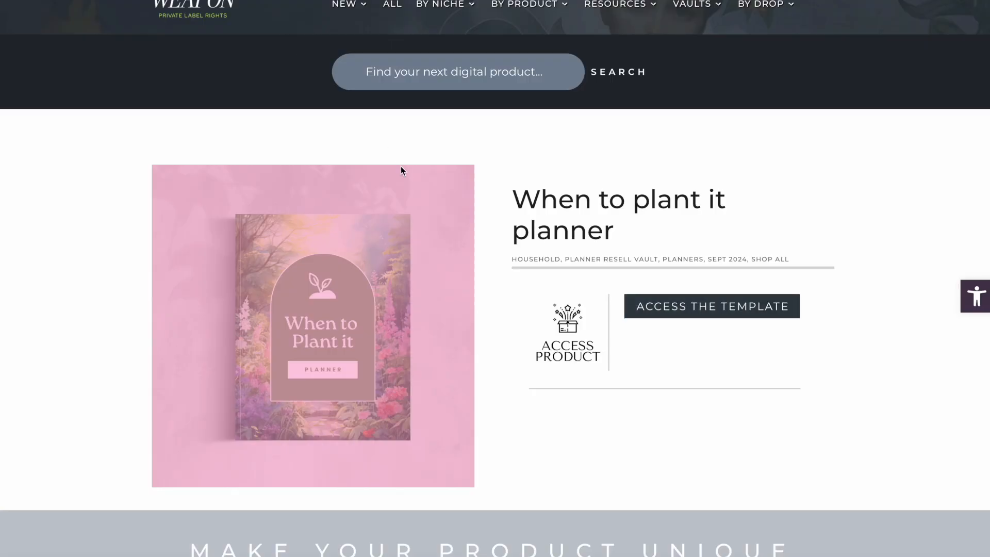
Step: Search the Secret Weapon site for travel and browse the matching templates
click(425, 70)
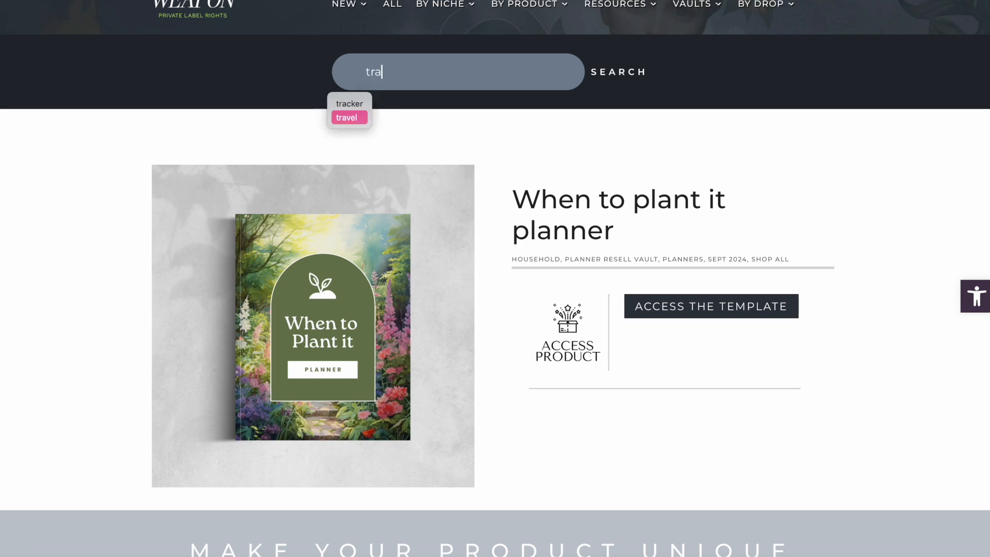
key(Return)
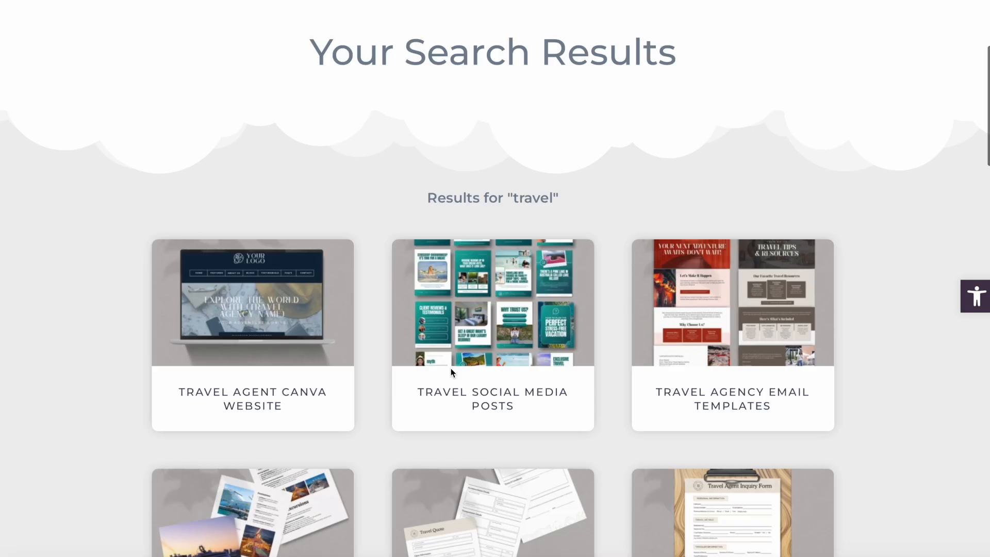
scroll(450, 368, down, 3)
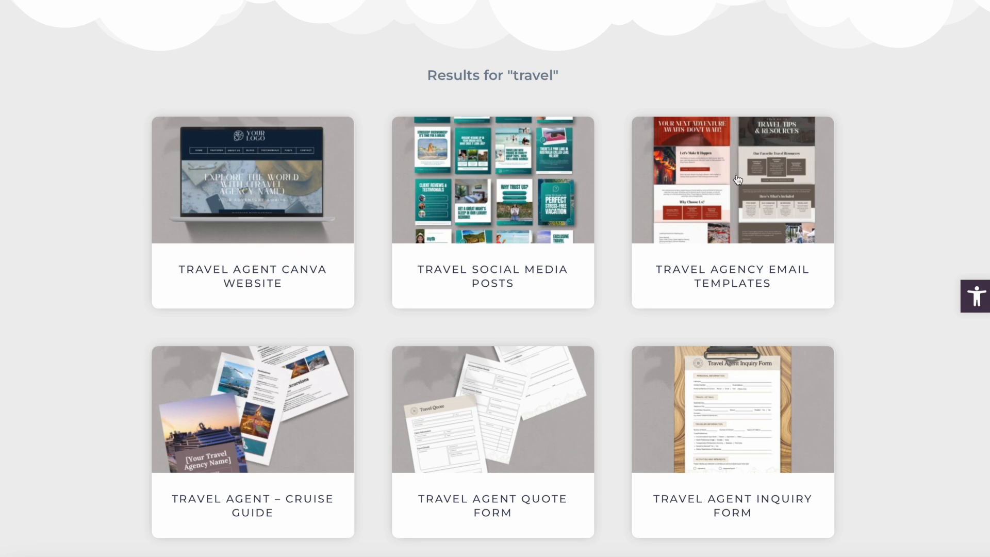
scroll(533, 336, down, 3)
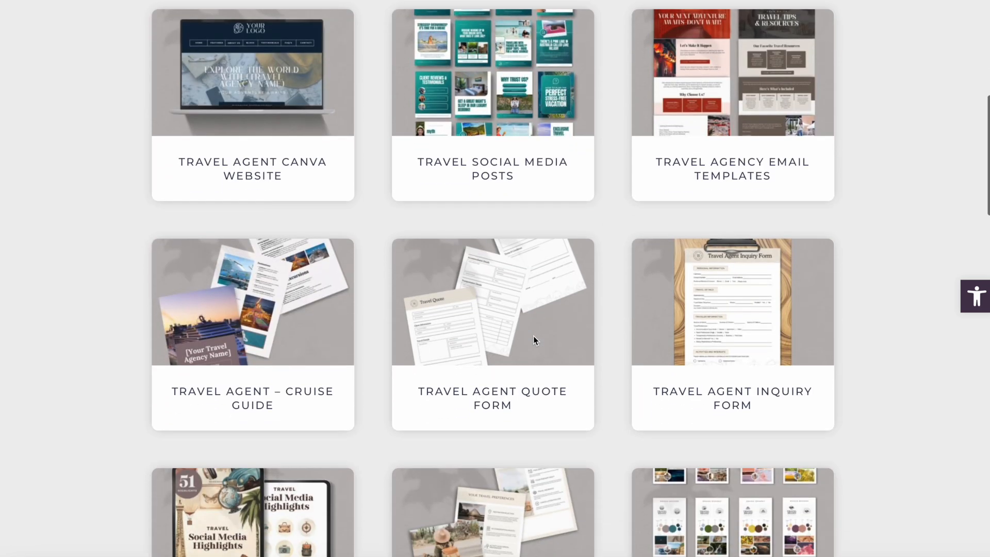
scroll(519, 320, down, 3)
scroll(518, 319, down, 5)
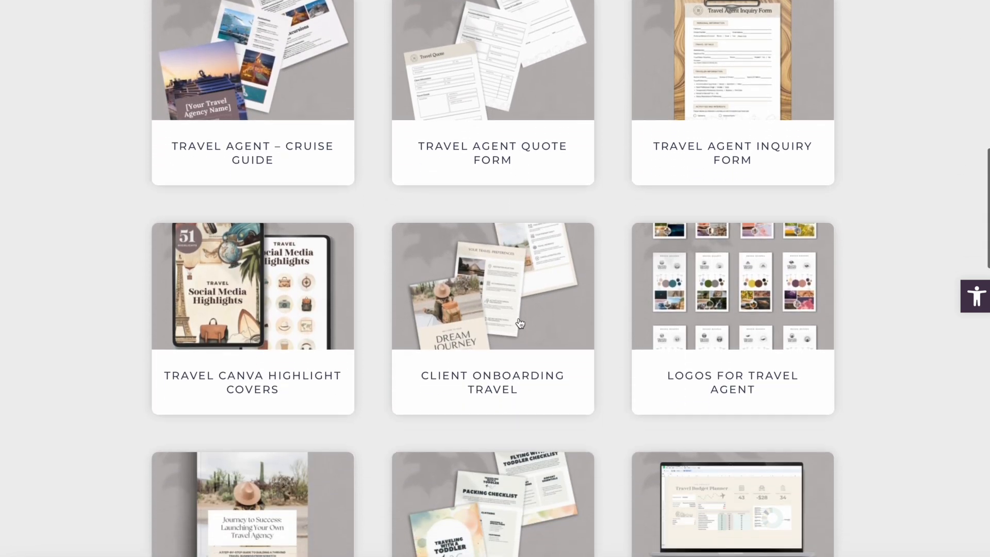
scroll(519, 323, down, 5)
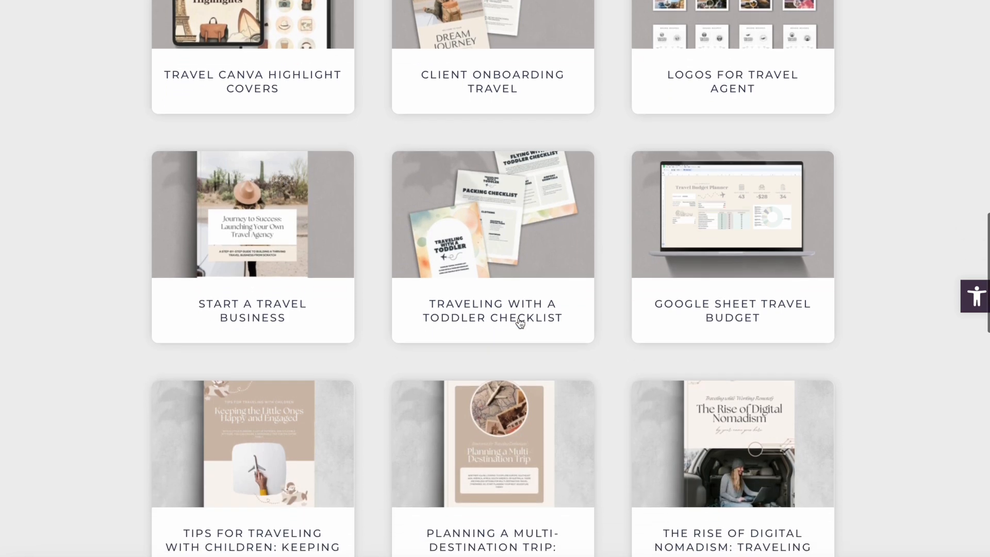
scroll(518, 321, down, 4)
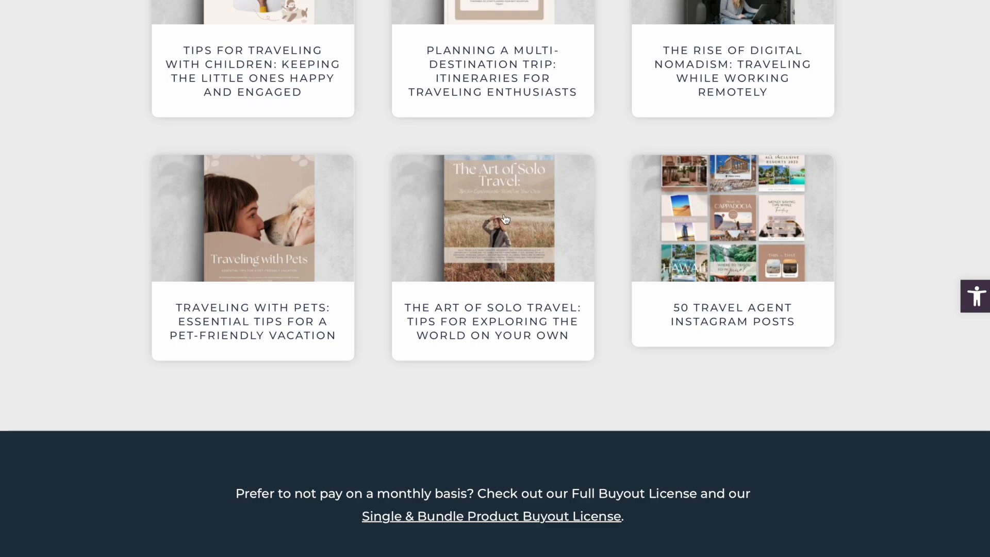
Step: Open The Art of Solo Travel product, access its template and use it for a new Canva design
click(505, 219)
click(676, 466)
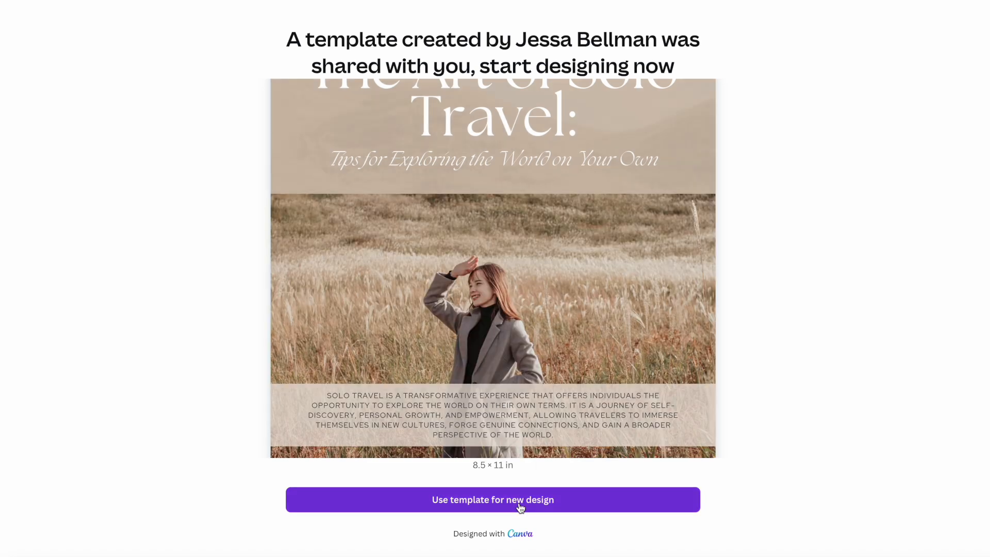
click(483, 500)
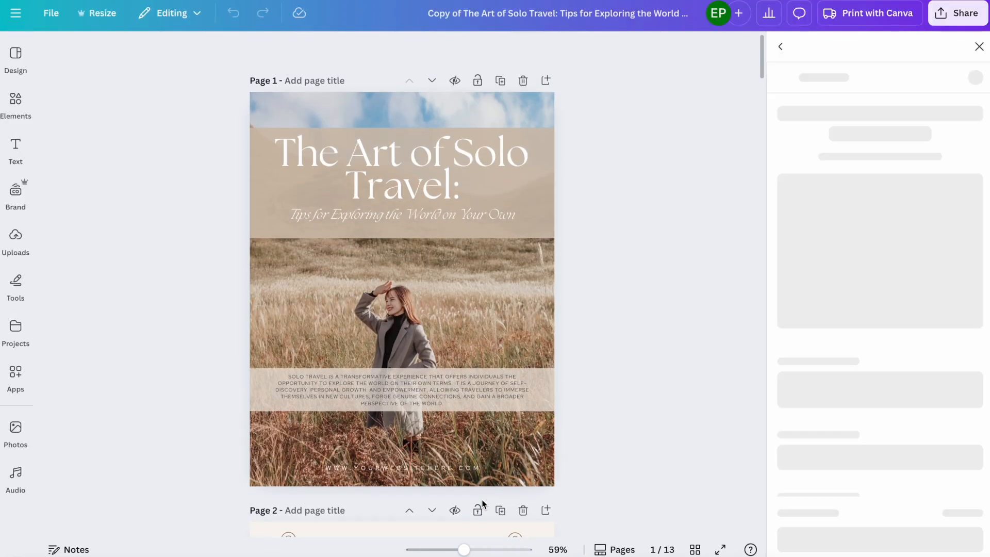
Step: Look through the solo travel guide's cover and its tip pages up to page 5, returning to page 3
scroll(483, 504, down, 6)
scroll(483, 504, down, 5)
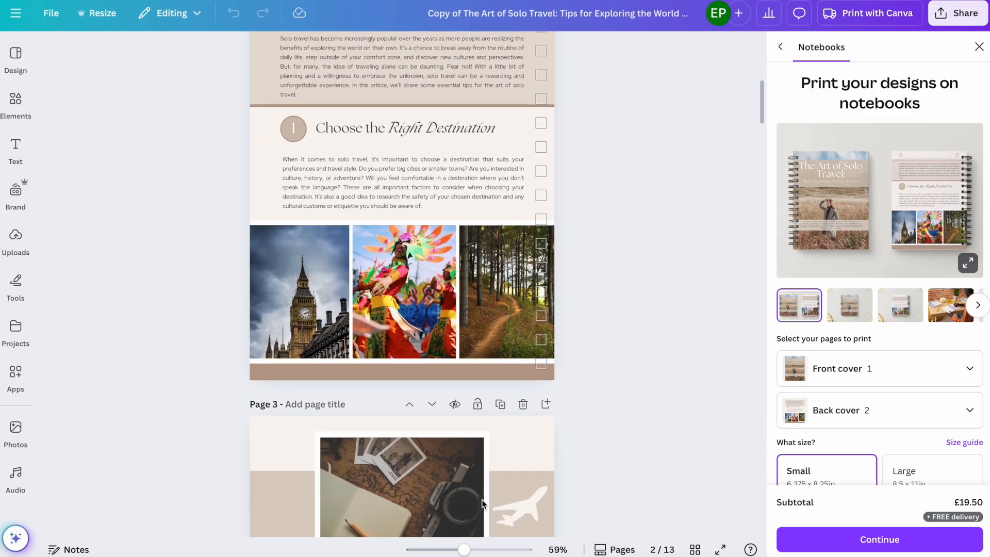
scroll(483, 504, down, 10)
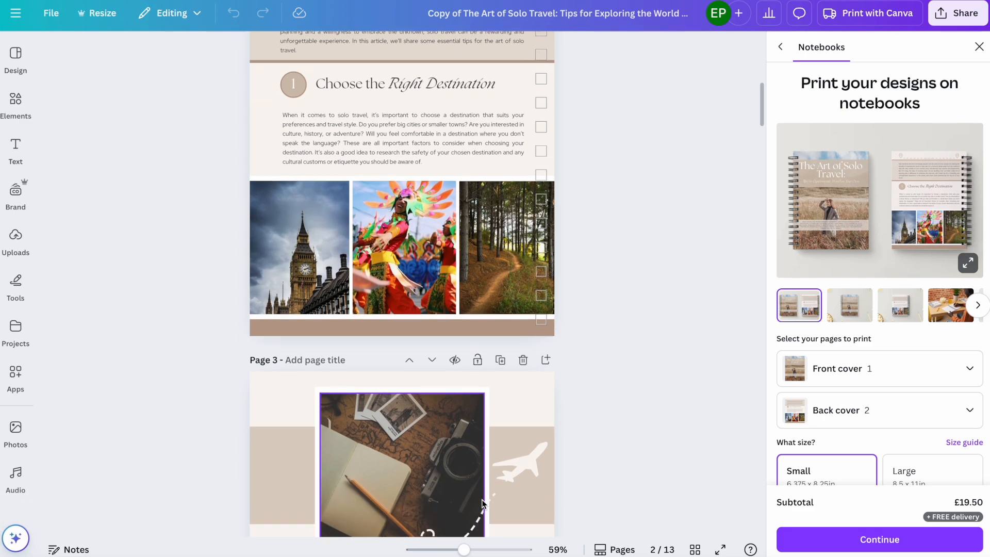
scroll(483, 504, down, 7)
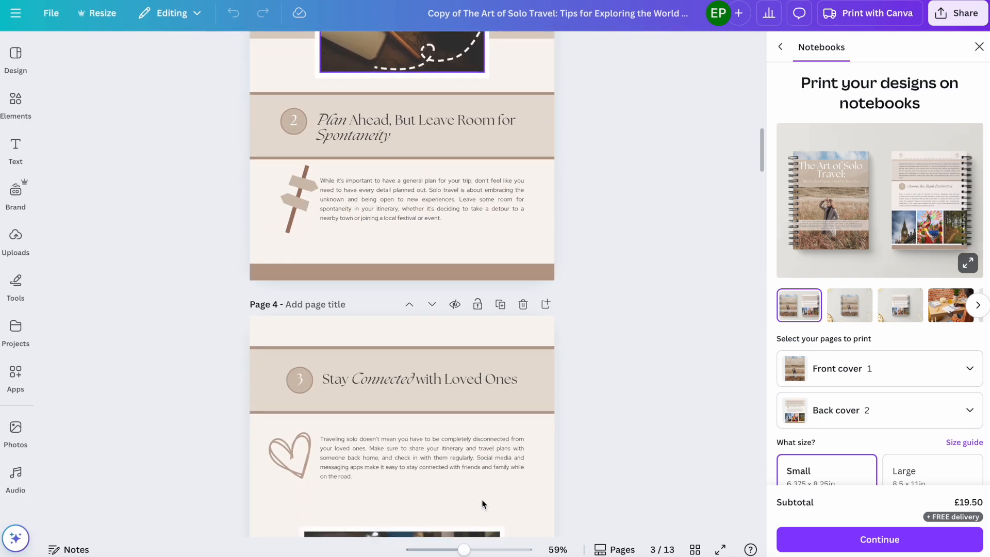
scroll(483, 505, down, 2)
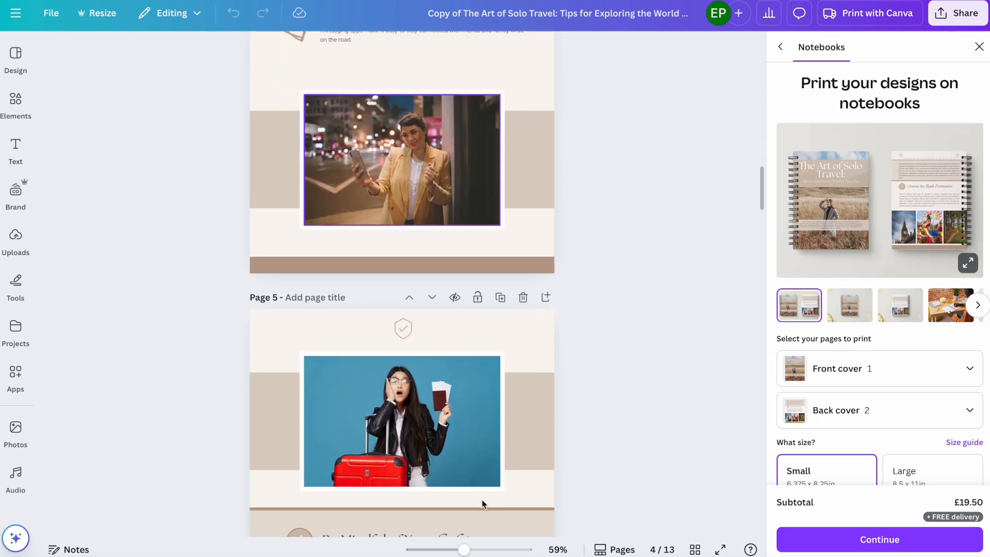
scroll(483, 504, up, 14)
scroll(483, 504, up, 1)
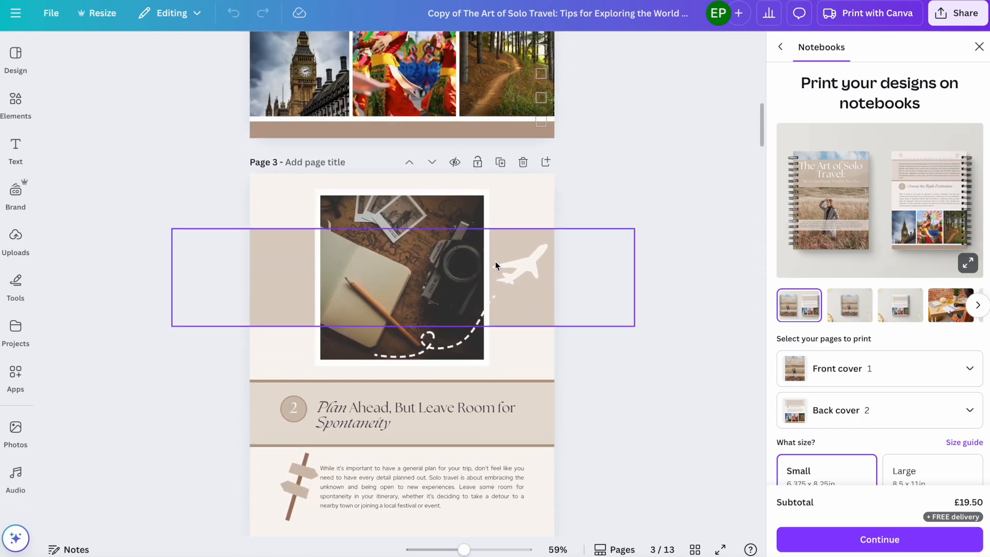
Step: Delete the airplane graphic, the notebook and camera photo and its white frame from page 3
click(514, 275)
click(381, 242)
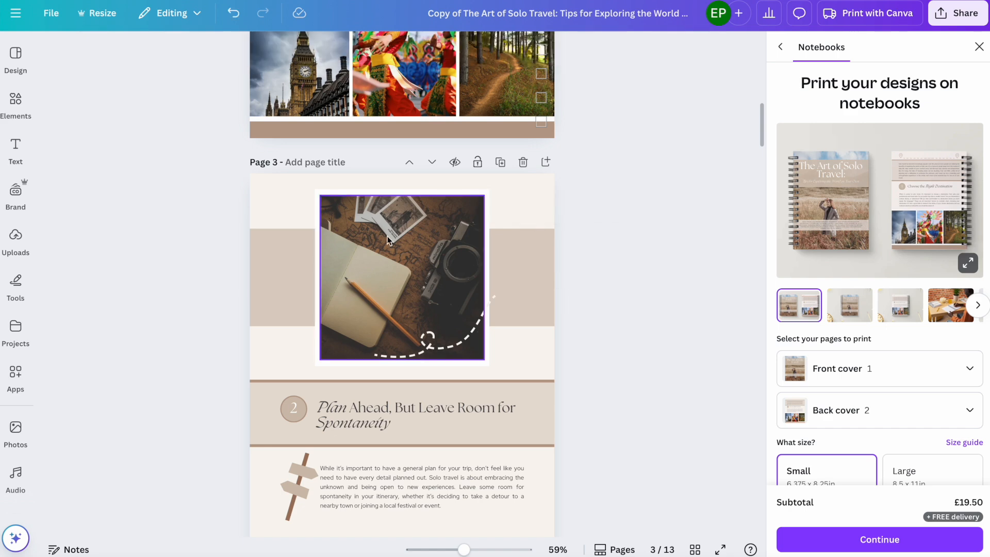
key(Delete)
click(400, 221)
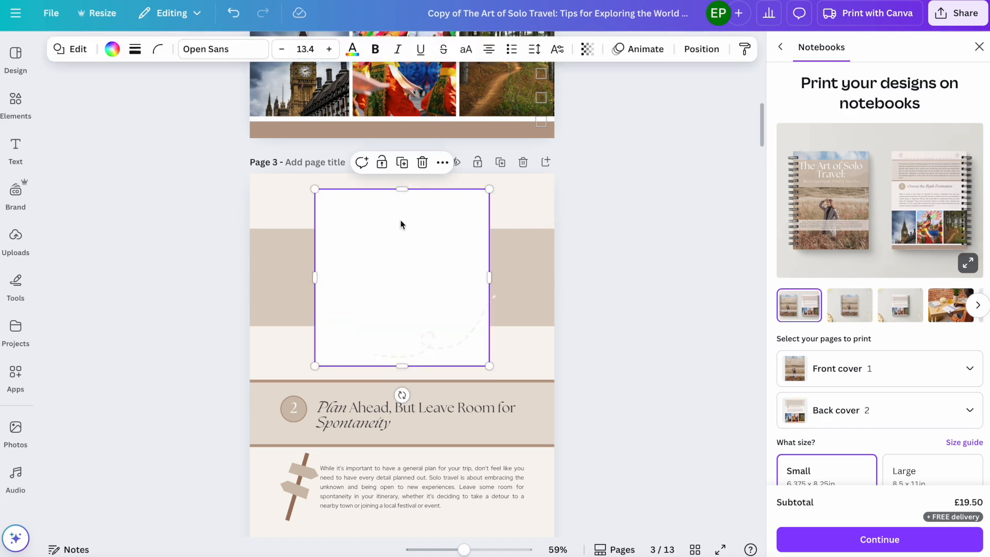
key(Delete)
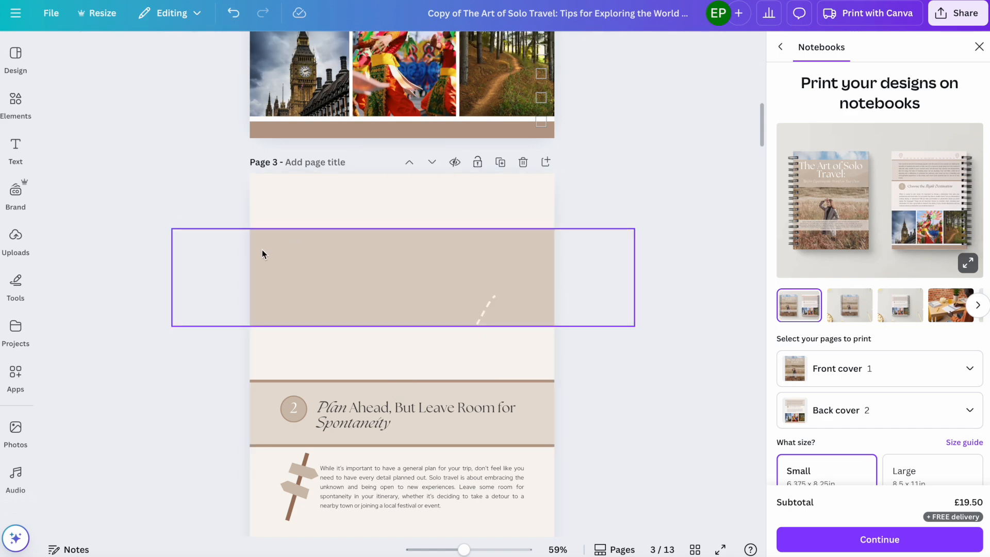
Step: Add the uploaded world-map satchel with camera to page 3 and enlarge it above the Plan Ahead heading
click(15, 240)
click(92, 276)
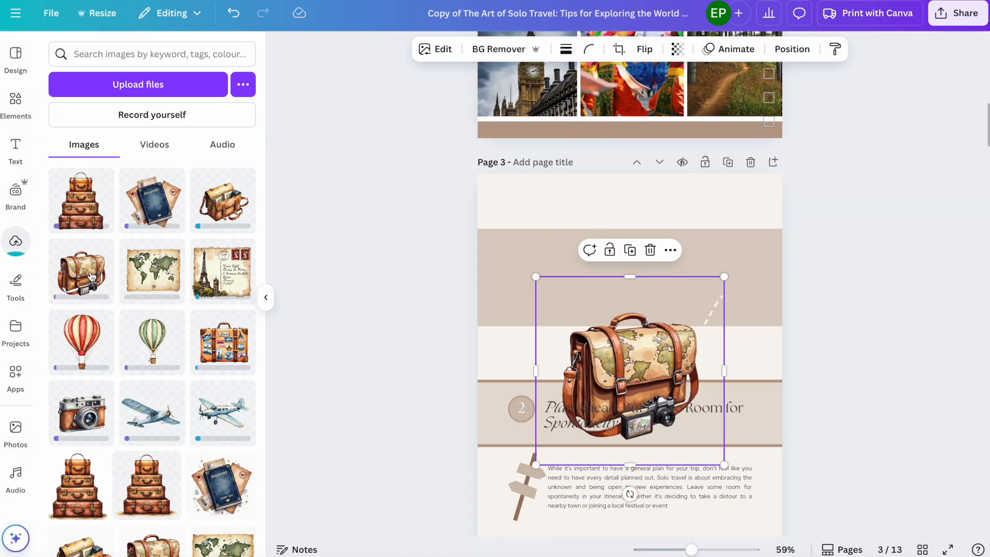
drag(619, 372, 590, 295)
drag(522, 361, 483, 400)
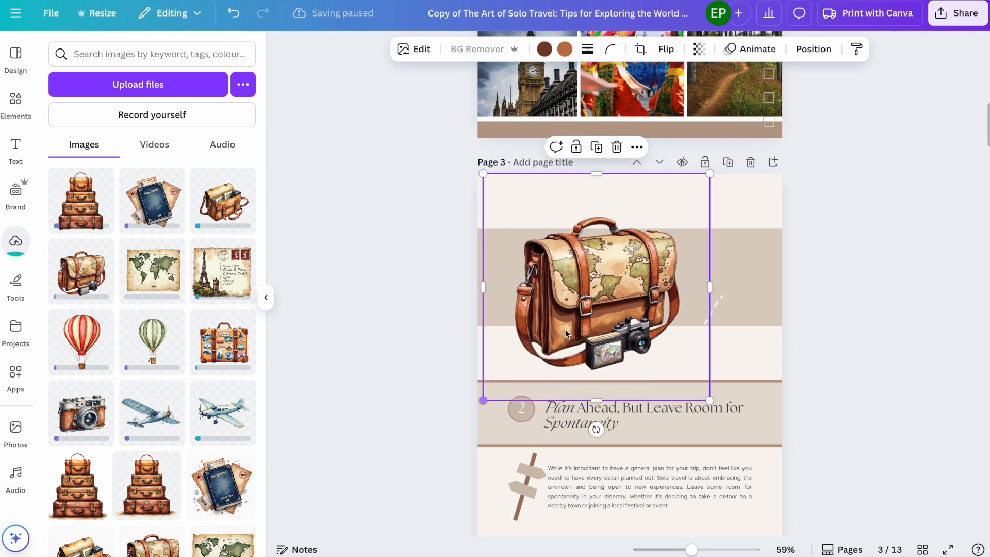
drag(734, 170, 768, 151)
mouse_move(652, 264)
mouse_down()
mouse_move(642, 254)
mouse_move(669, 260)
mouse_up()
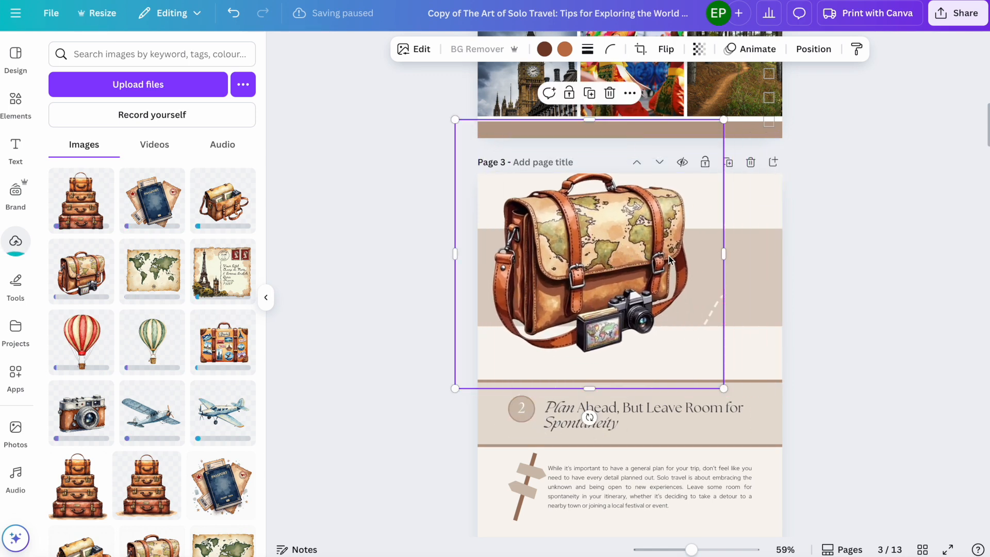
Step: Delete the leftover dashed flight path on page 3 and centre the satchel over the beige band with transparency 88
click(718, 309)
drag(619, 267, 660, 280)
click(698, 49)
drag(727, 104, 720, 105)
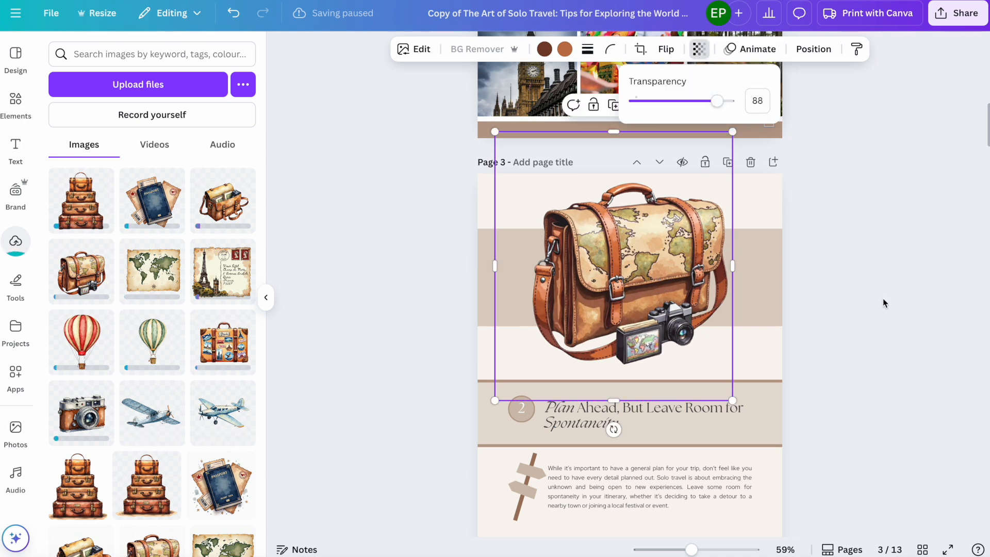
key(Escape)
key(Escape)
Step: Shift page 3's body paragraph slightly to the right and delete the signpost graphic beside it
scroll(882, 302, down, 2)
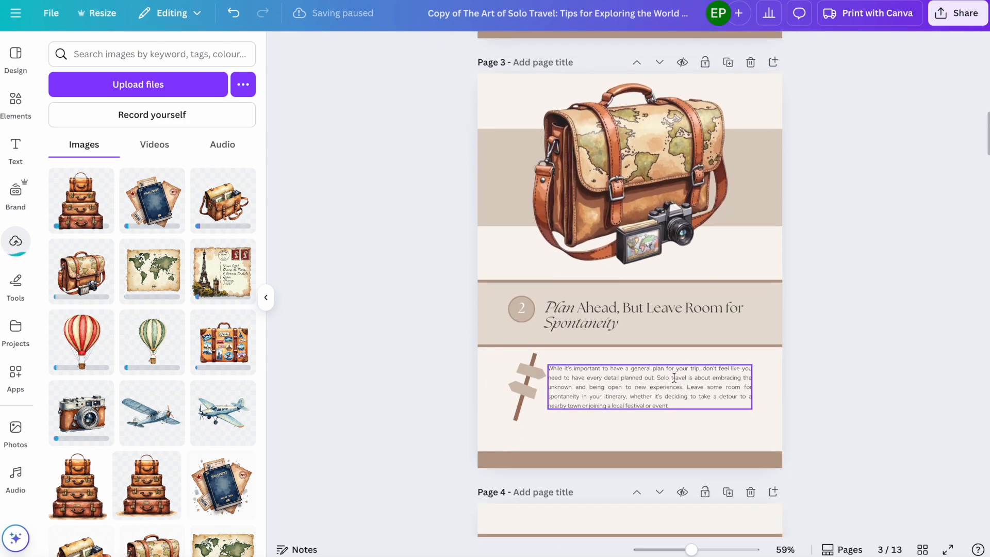
drag(674, 383, 696, 383)
click(525, 385)
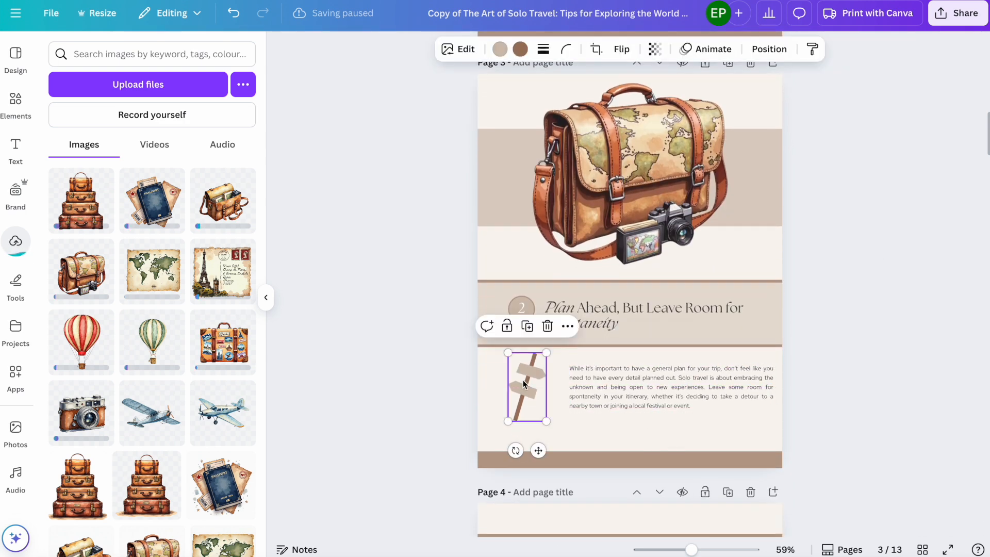
key(Delete)
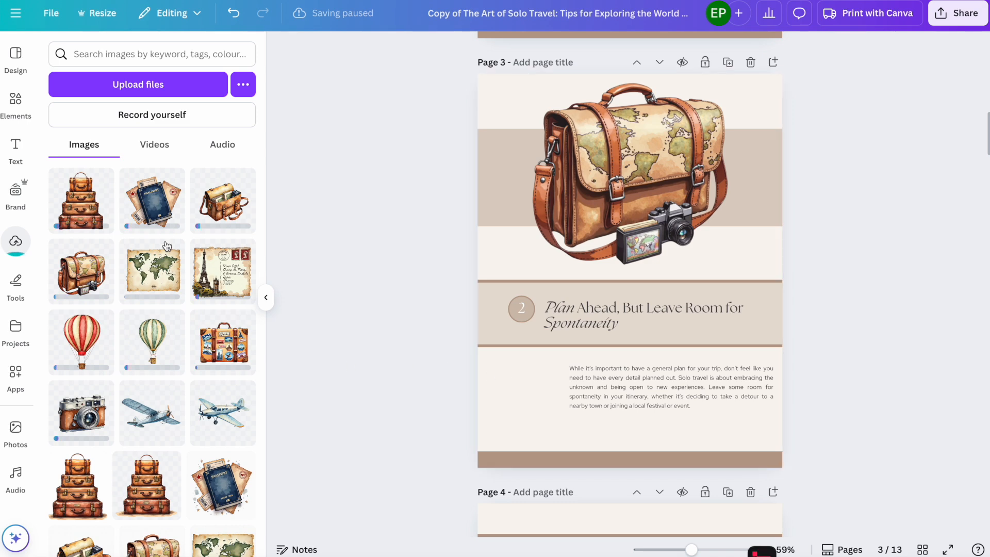
Step: Add the uploaded passport illustration to page 3, shrunk and placed to the left of the body paragraph
click(156, 213)
drag(721, 184, 641, 263)
drag(598, 344, 535, 416)
drag(570, 355, 556, 365)
drag(526, 405, 537, 386)
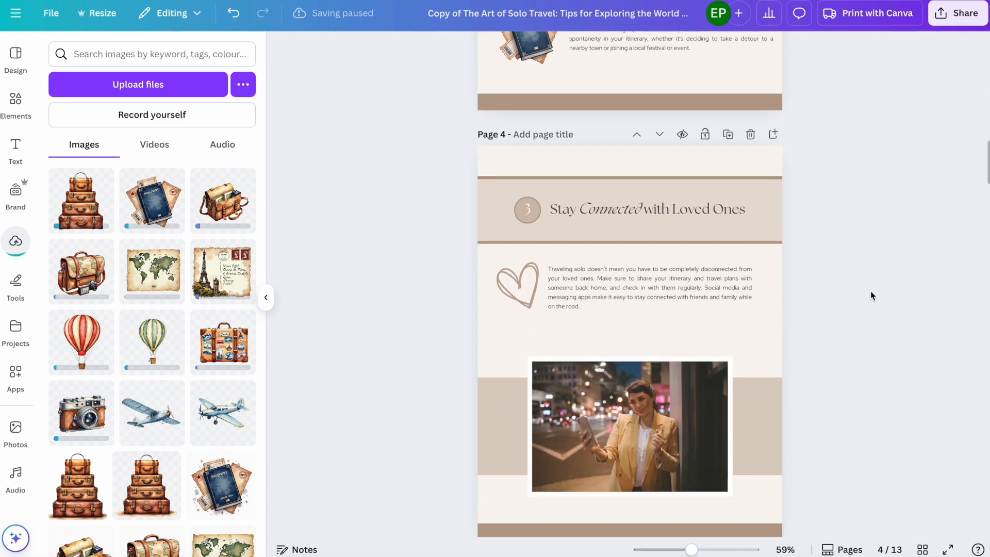
Step: Delete the photo of the woman with a phone and its white frame from page 4
scroll(870, 294, down, 2)
click(646, 342)
key(Delete)
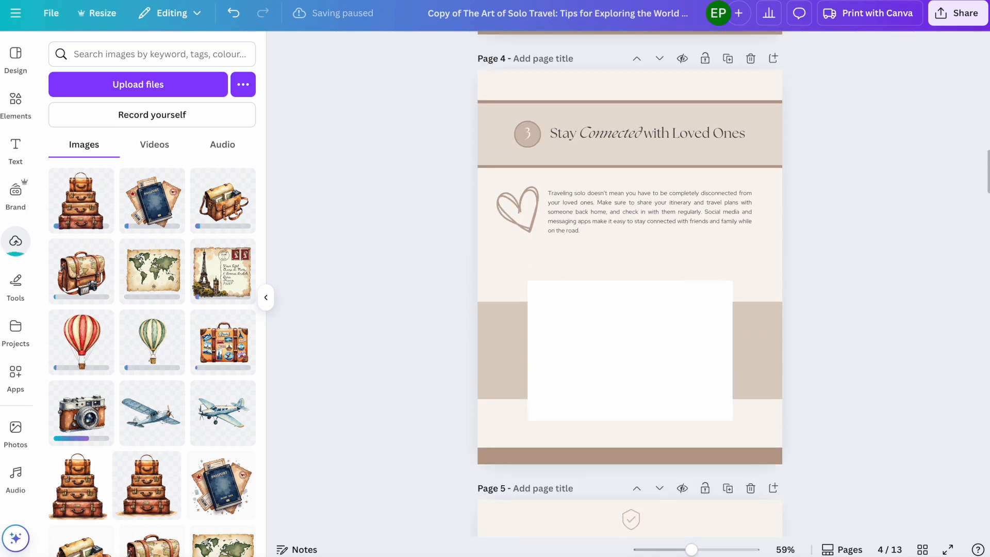
click(639, 346)
key(Delete)
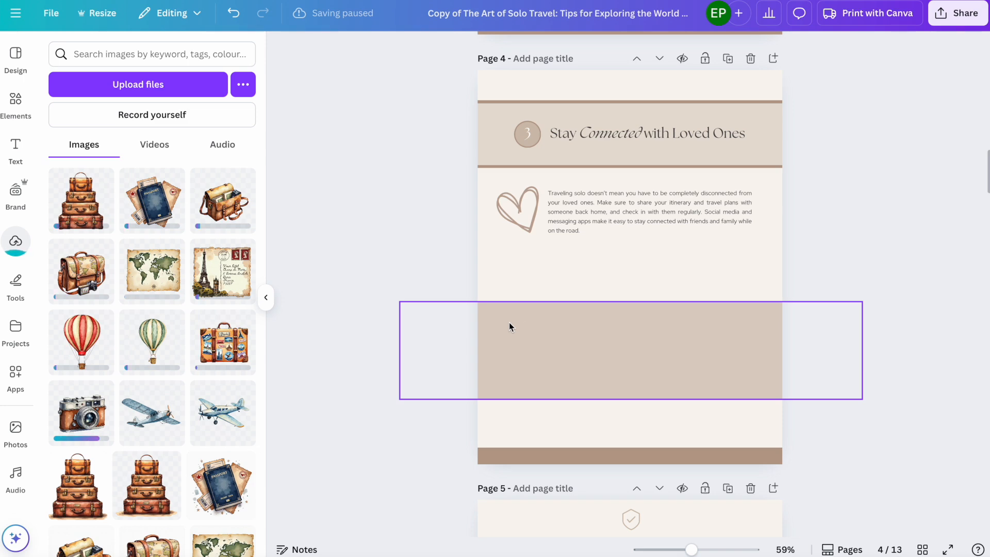
Step: Add the uploaded Eiffel Tower postcard to page 4, tilted slightly counterclockwise and moved down over the beige band
scroll(194, 428, down, 2)
scroll(194, 428, down, 1)
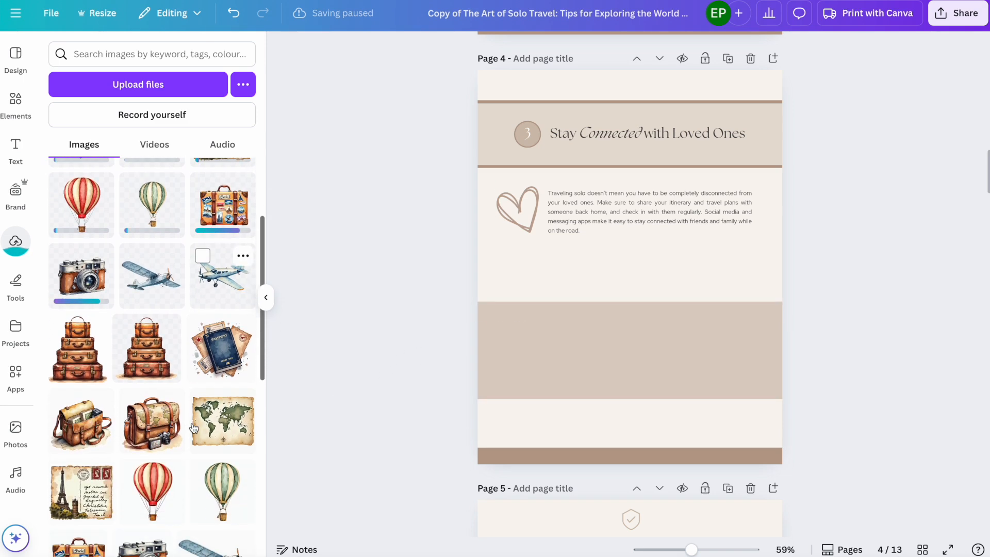
click(222, 272)
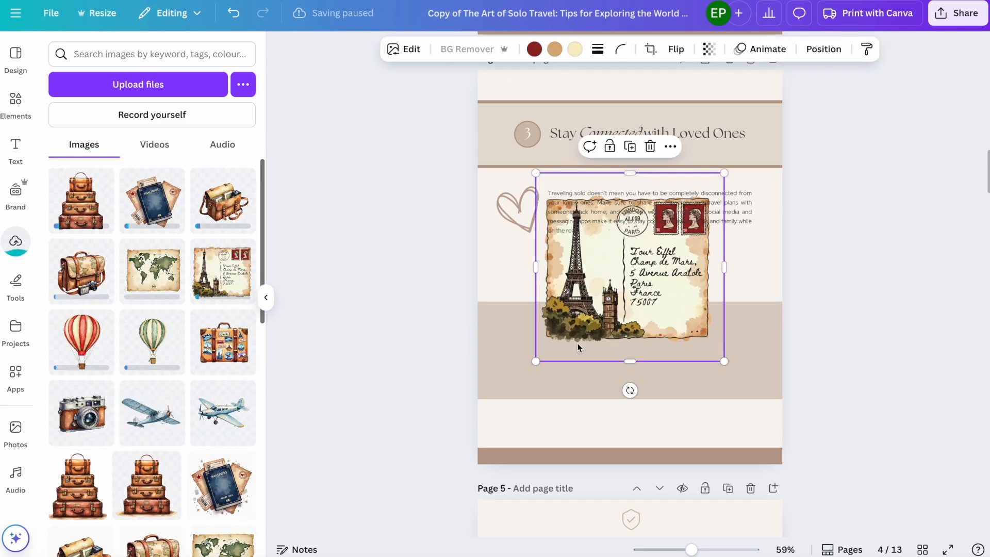
drag(629, 390, 643, 390)
drag(628, 259, 624, 330)
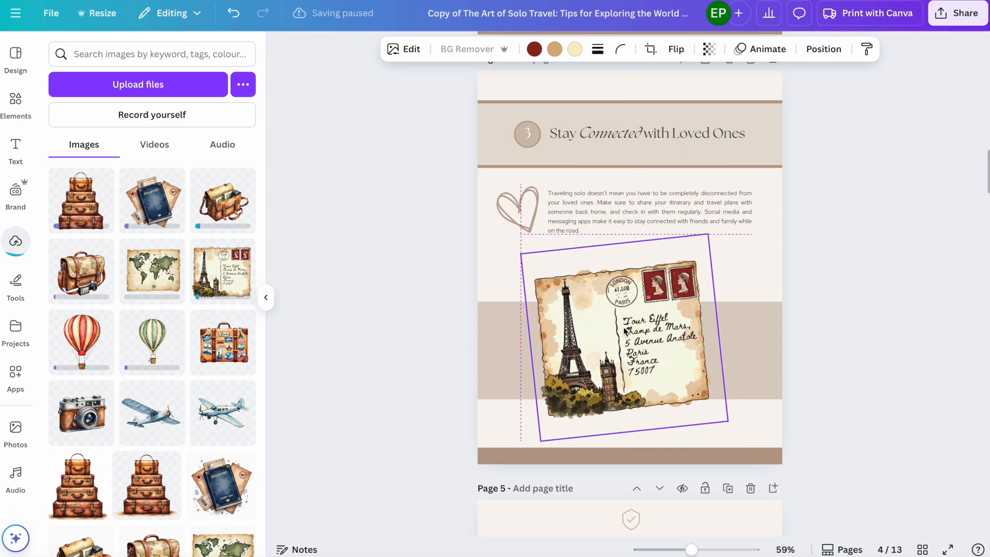
Step: Set the postcard's transparency to 92 and enlarge it slightly on page 4
click(708, 49)
drag(742, 101, 731, 103)
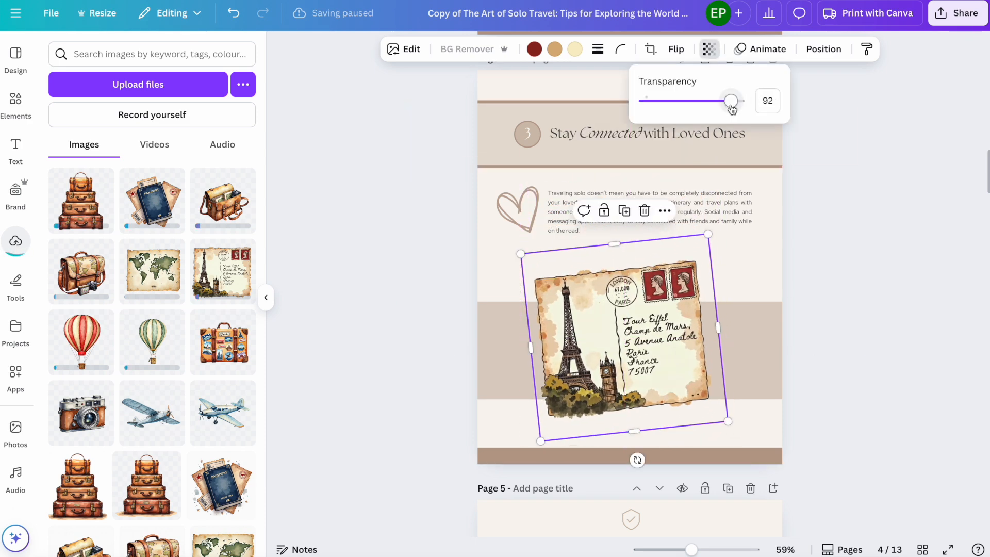
click(847, 339)
click(847, 339)
click(662, 340)
drag(727, 417, 738, 431)
click(813, 362)
Step: Delete the photo of the woman with the red suitcase and its white frame from page 5
scroll(830, 348, down, 1)
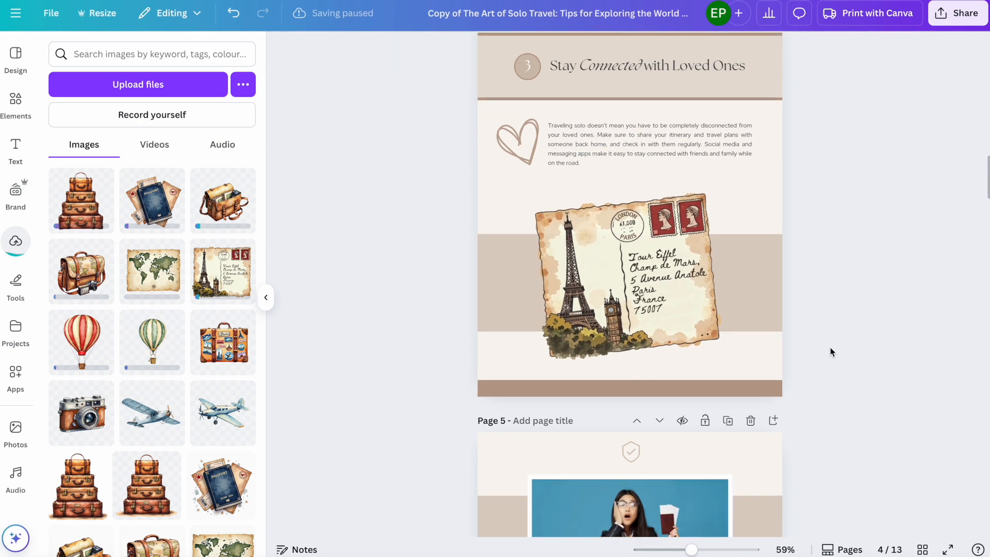
scroll(830, 348, up, 3)
scroll(830, 348, down, 2)
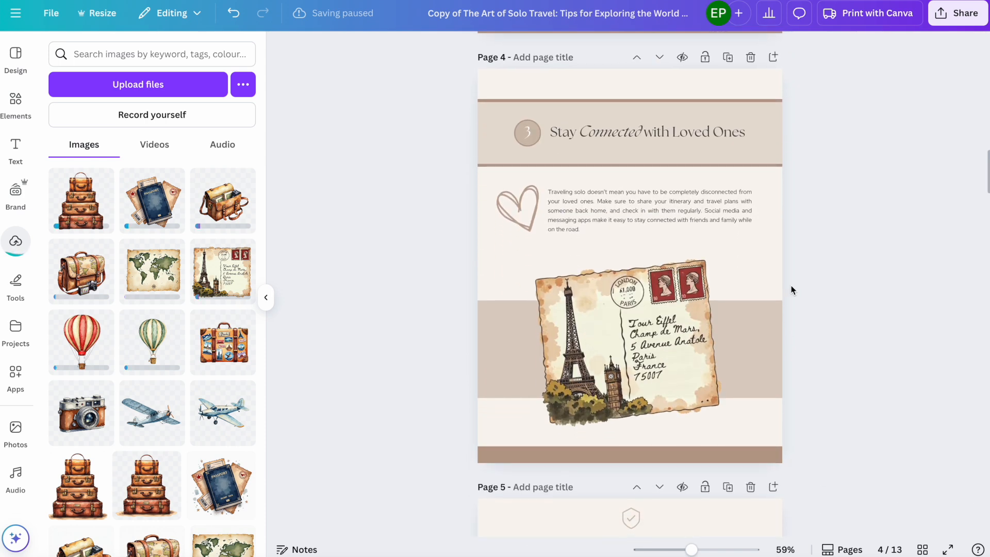
scroll(791, 289, down, 5)
click(636, 314)
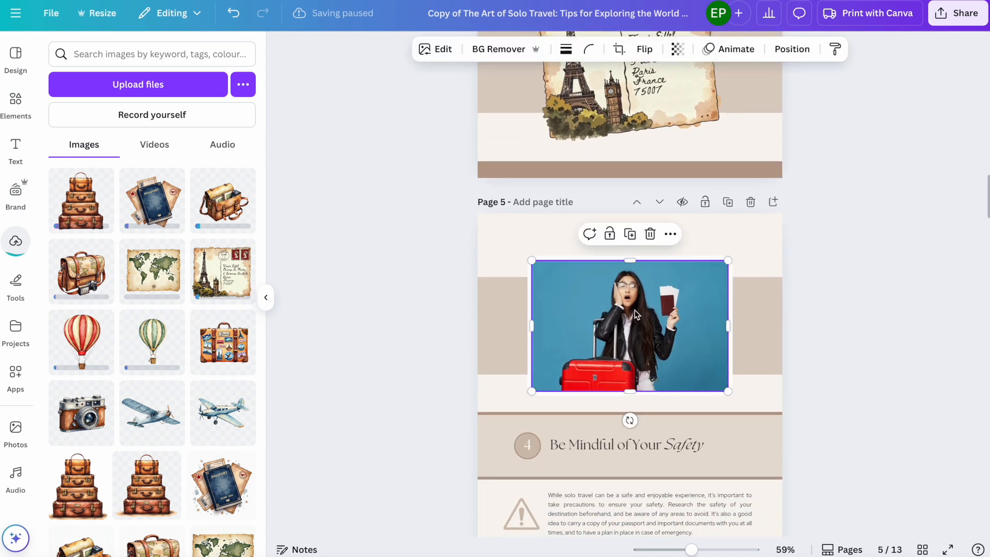
key(Delete)
click(641, 299)
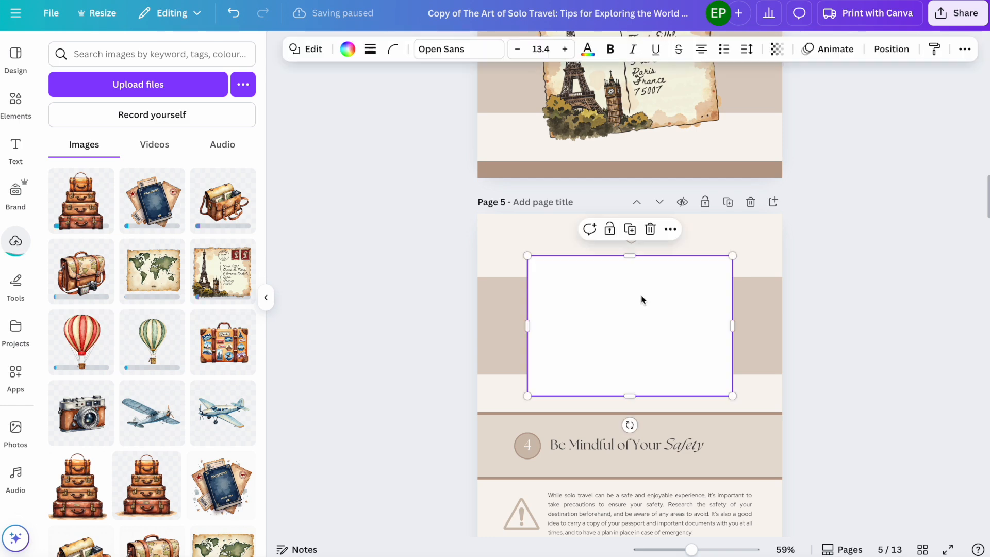
key(Delete)
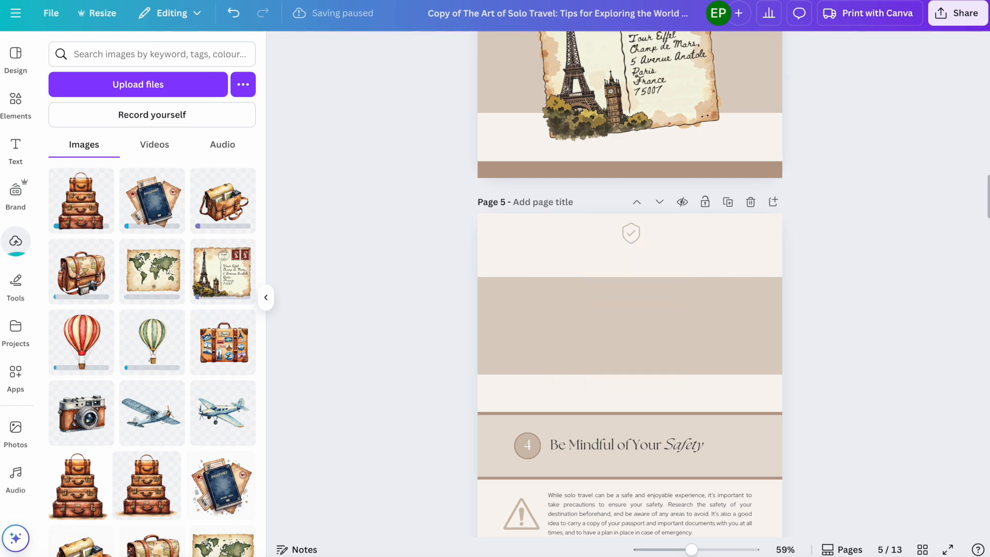
Step: Replace page 5's shield icon with the uploaded sticker-covered suitcase, enlarged and placed over a slimmed-down beige band
click(233, 344)
click(634, 301)
drag(631, 278, 630, 310)
drag(777, 350, 773, 334)
drag(710, 265, 711, 269)
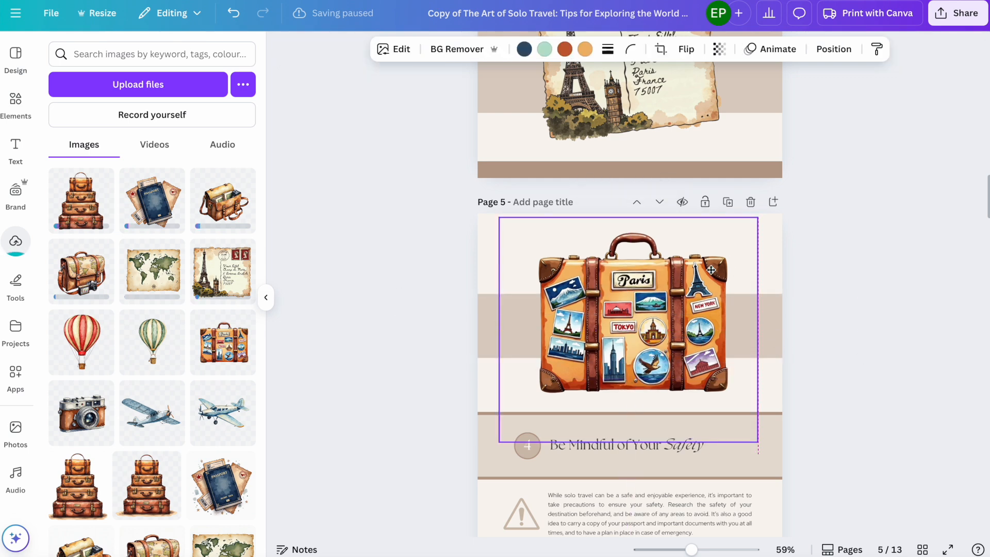
Step: Set the sticker-covered suitcase's transparency to 81 and nudge it slightly up and to the left on page 5
click(719, 50)
drag(748, 106, 735, 106)
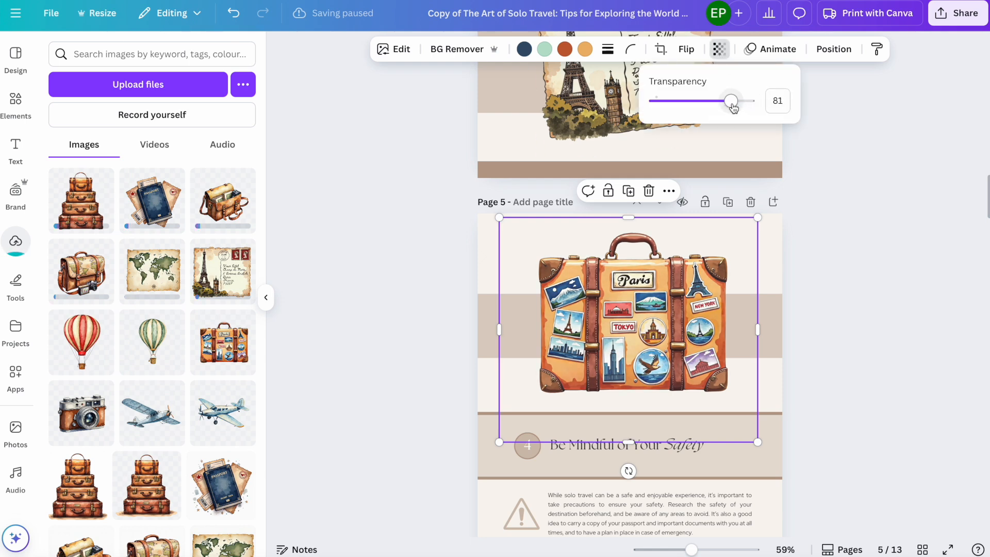
click(861, 243)
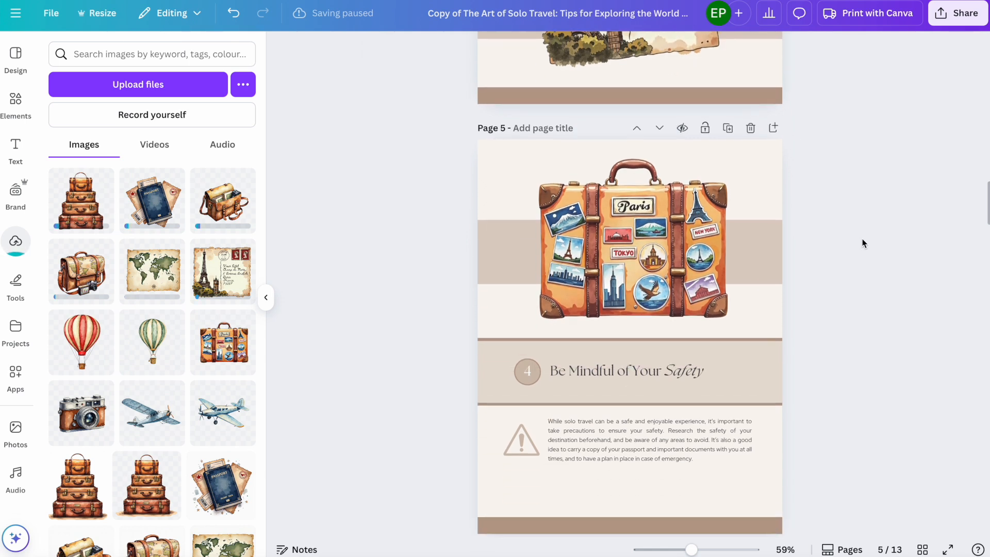
drag(684, 256, 681, 252)
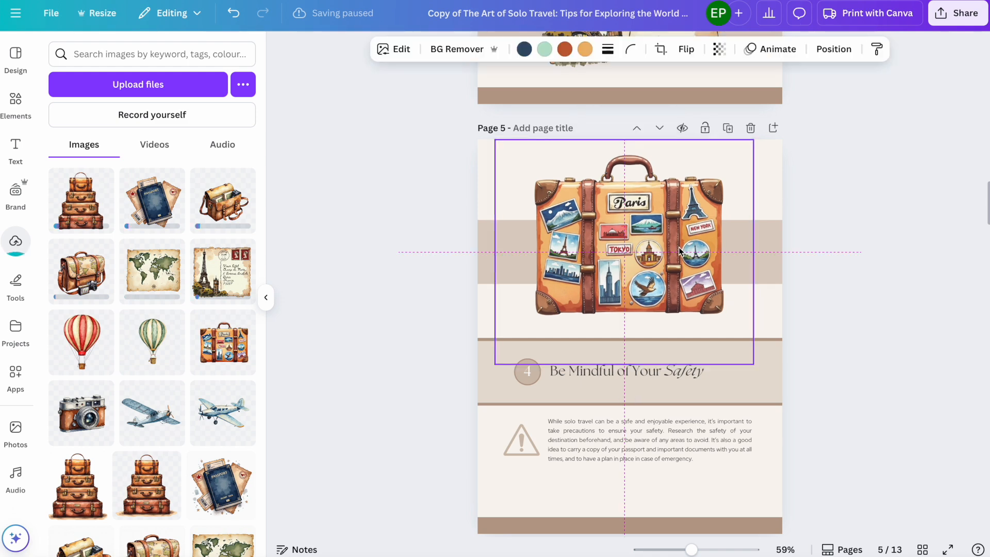
Step: Replace the warning triangle beside page 5's body paragraph with the uploaded green hot-air balloon, shrunk and slightly tilted
scroll(831, 320, down, 2)
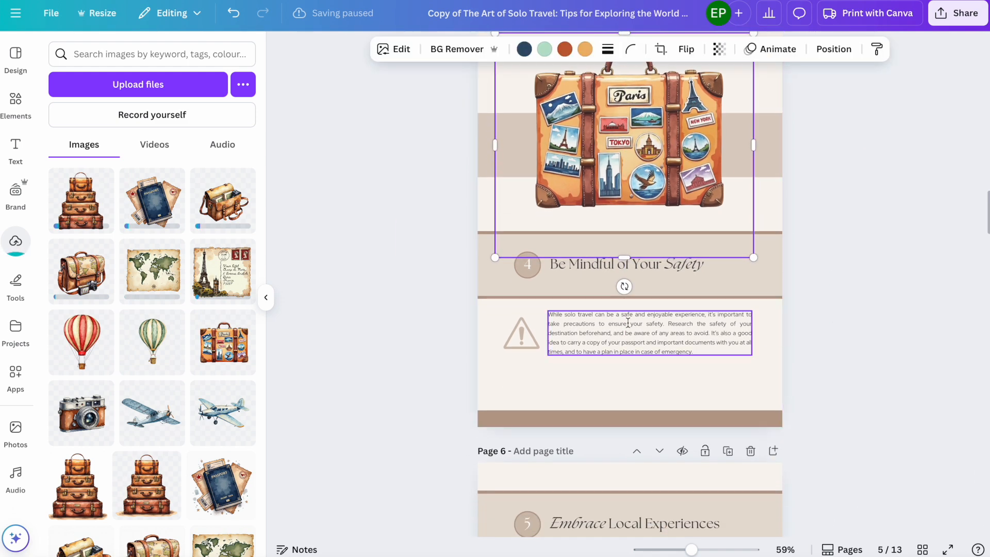
click(525, 332)
key(Delete)
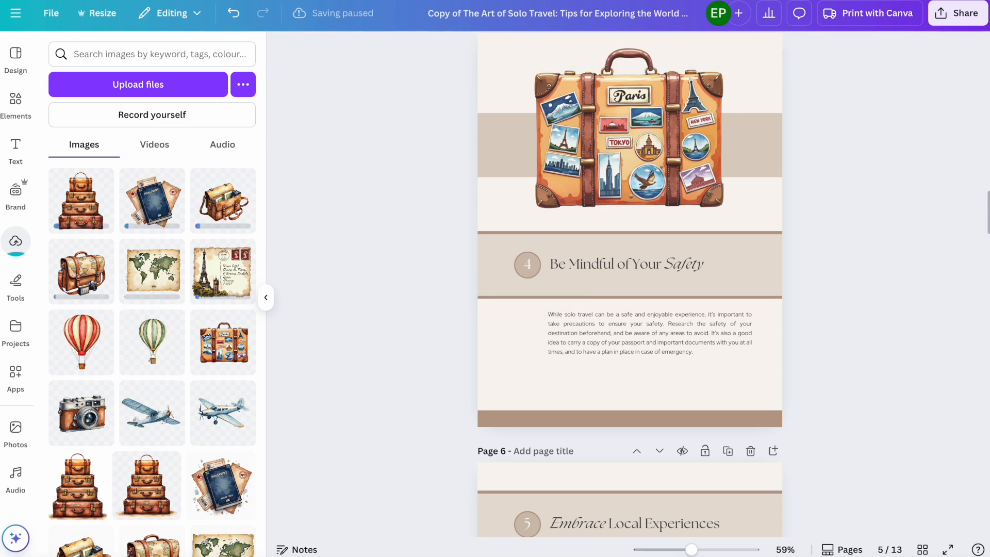
click(164, 343)
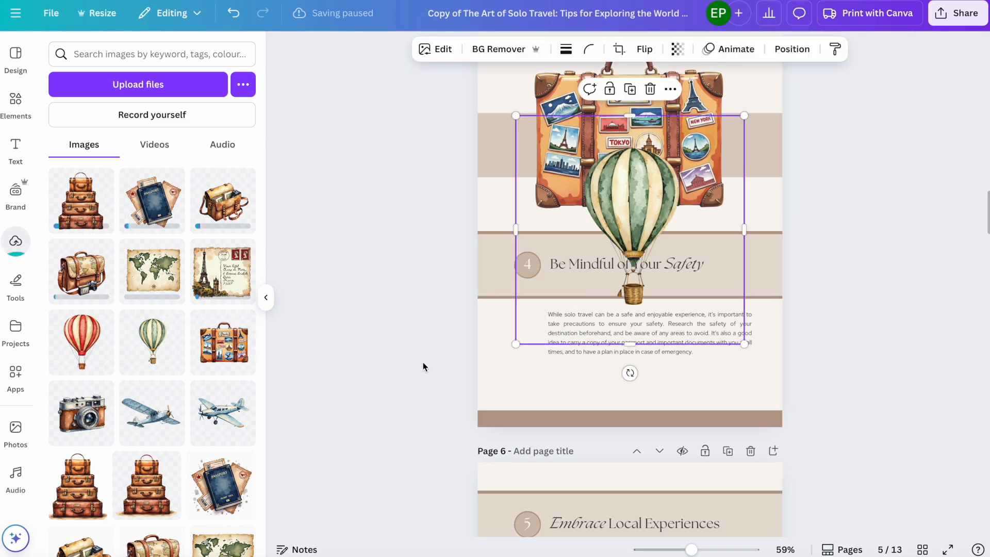
drag(630, 375, 635, 378)
drag(743, 124, 657, 217)
drag(596, 235, 518, 330)
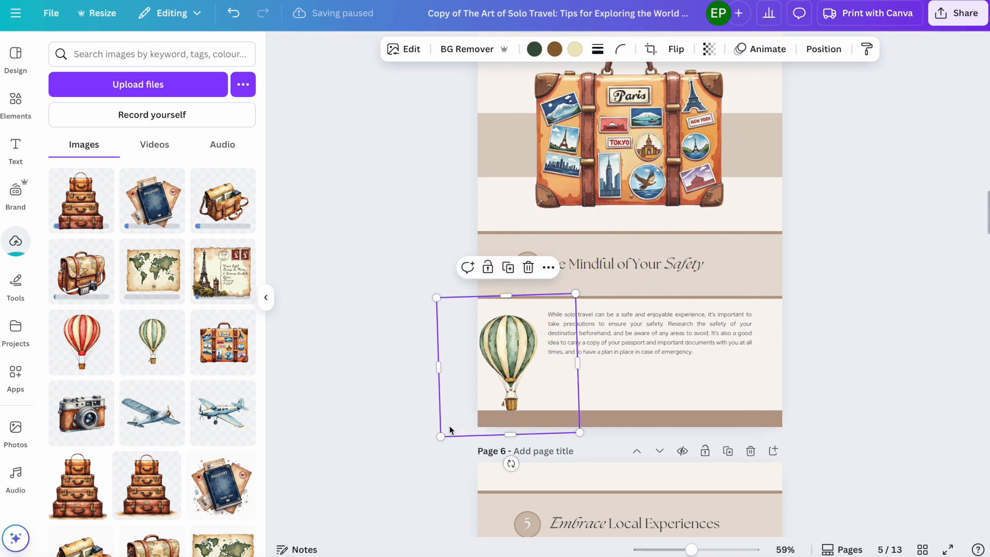
drag(439, 436, 465, 410)
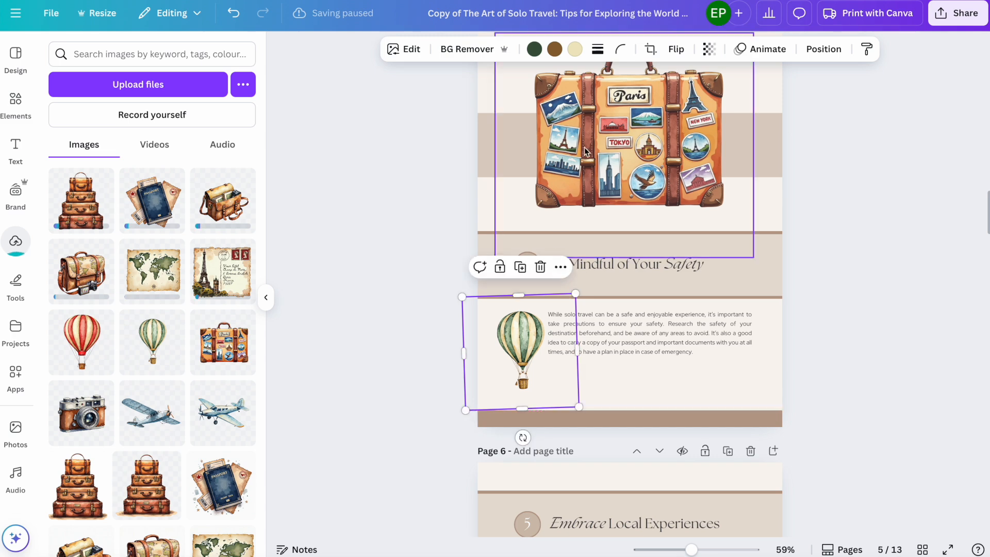
drag(513, 334, 508, 334)
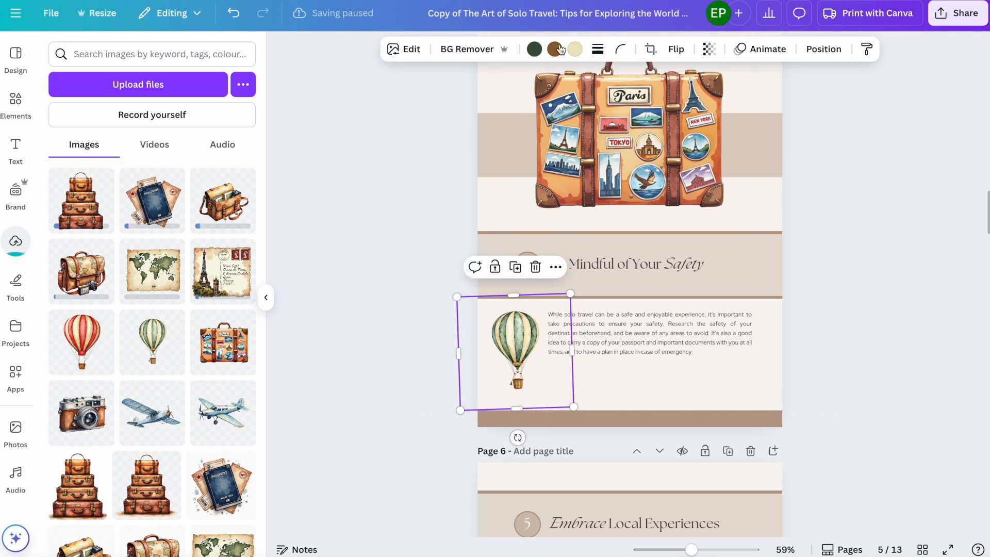
Step: Recolour the balloon's green stripes, trying brown and rust red before settling on the dark blue from the suitcase's photo colours
click(534, 50)
click(206, 146)
scroll(210, 389, down, 2)
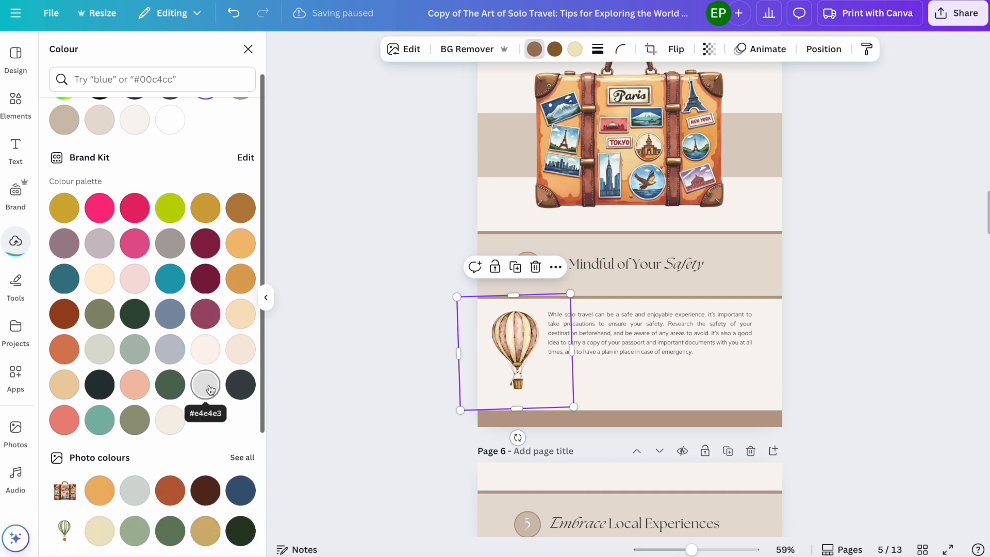
click(176, 495)
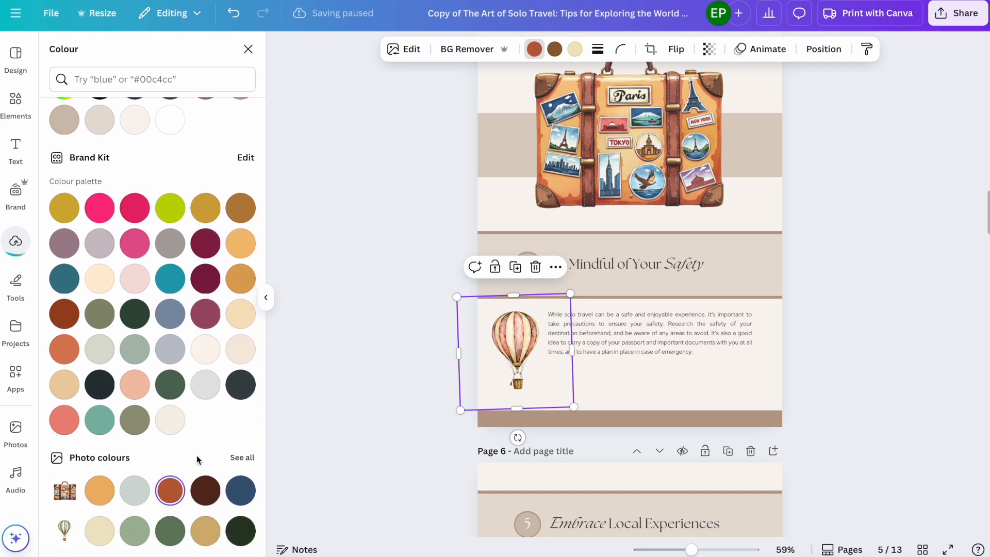
click(244, 493)
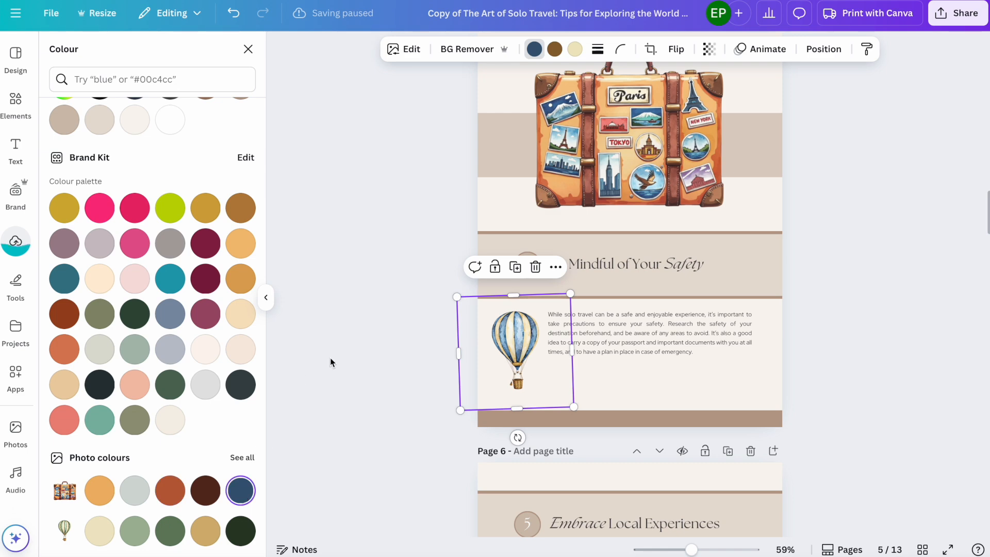
Step: Shrink the blue balloon slightly beside page 5's body paragraph and open its transparency setting
drag(571, 403, 567, 401)
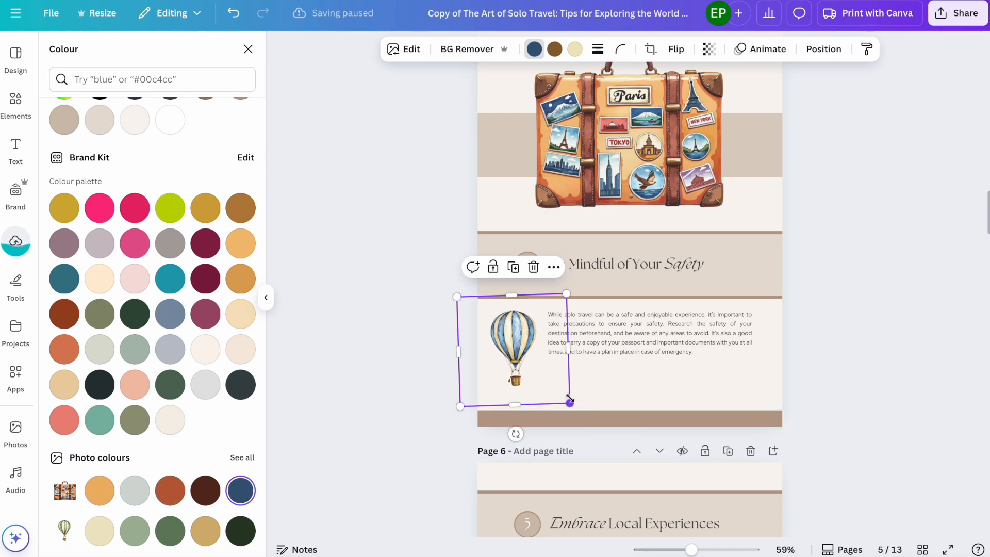
drag(461, 410, 464, 401)
click(710, 49)
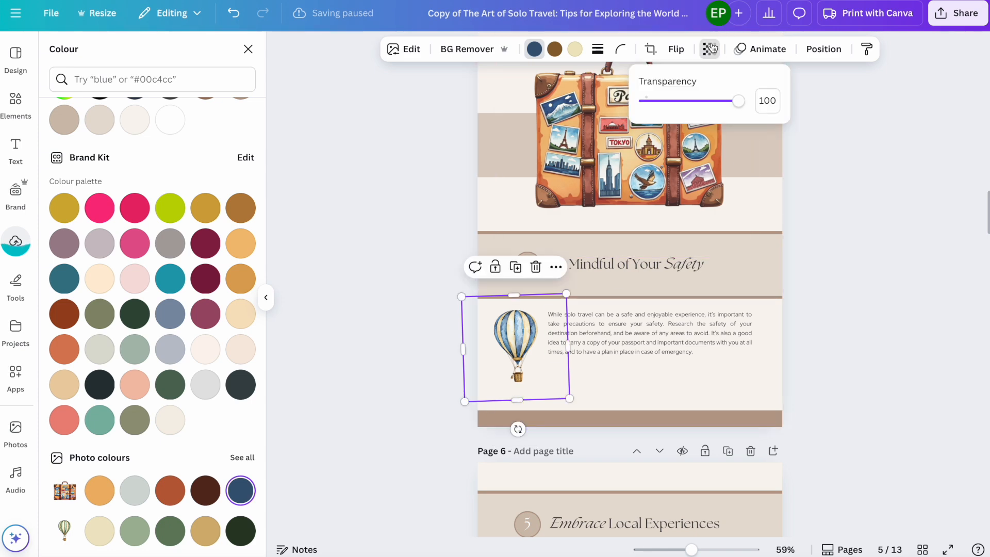
click(846, 310)
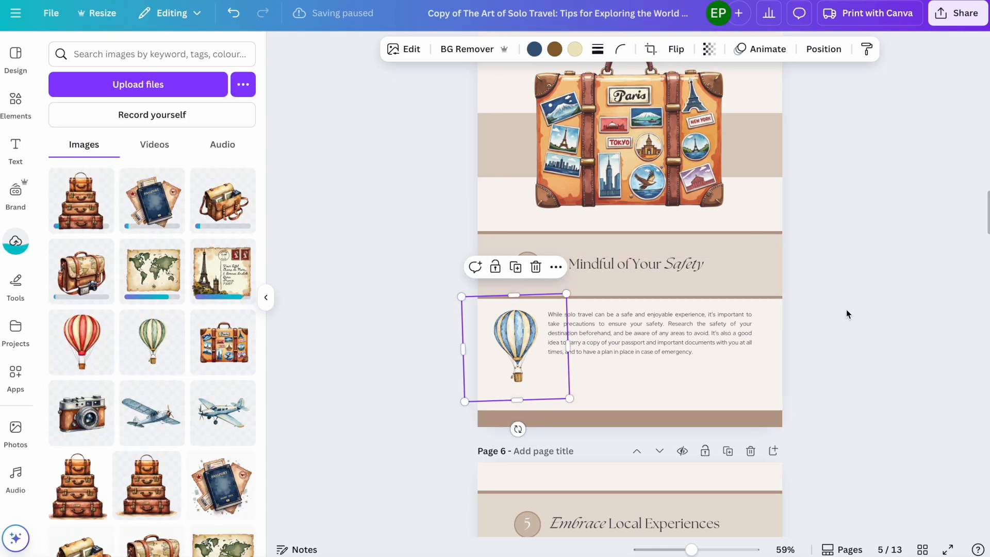
click(846, 309)
Step: Replace the shop icon beside page 6's body paragraph with the uploaded light-blue propeller plane, shrunk to fit the space
scroll(846, 310, down, 8)
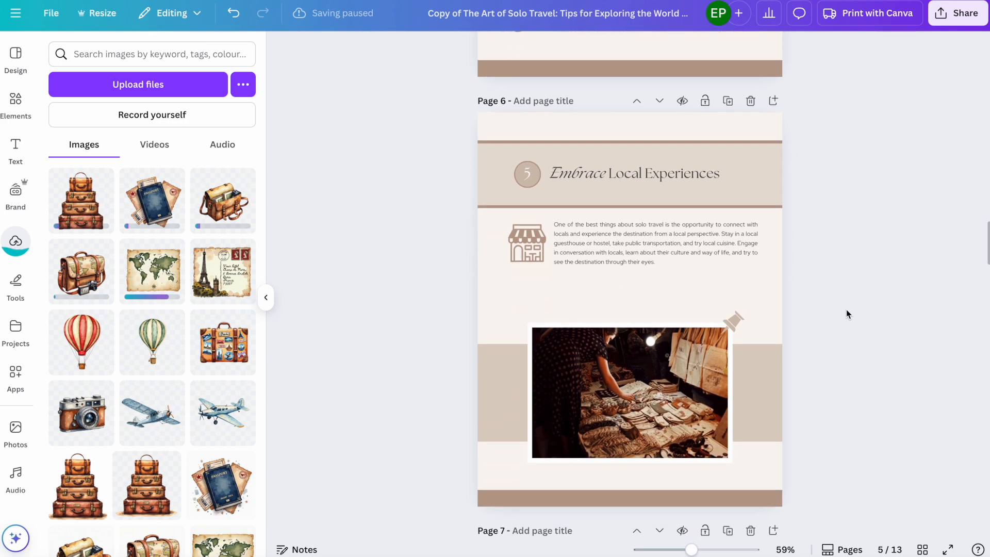
click(527, 186)
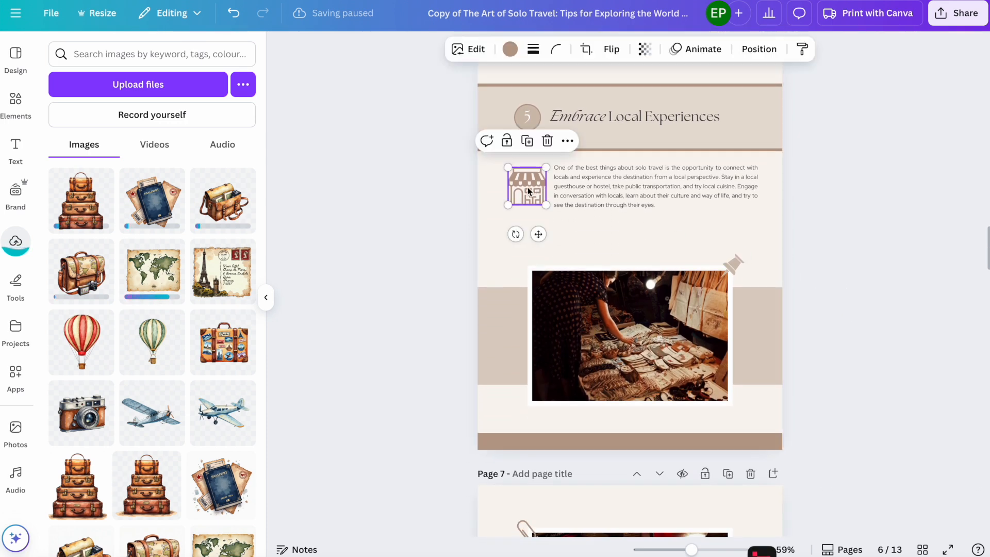
key(Delete)
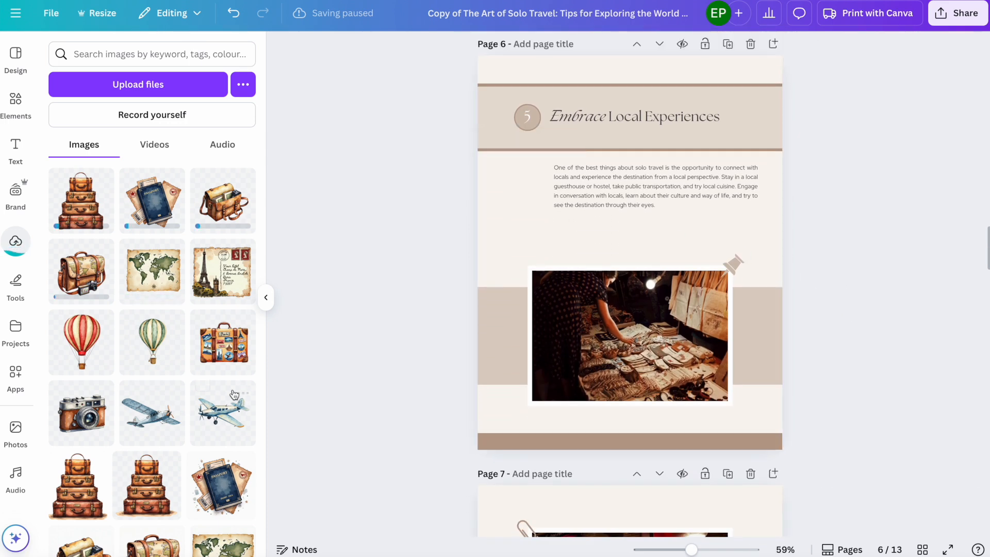
click(222, 414)
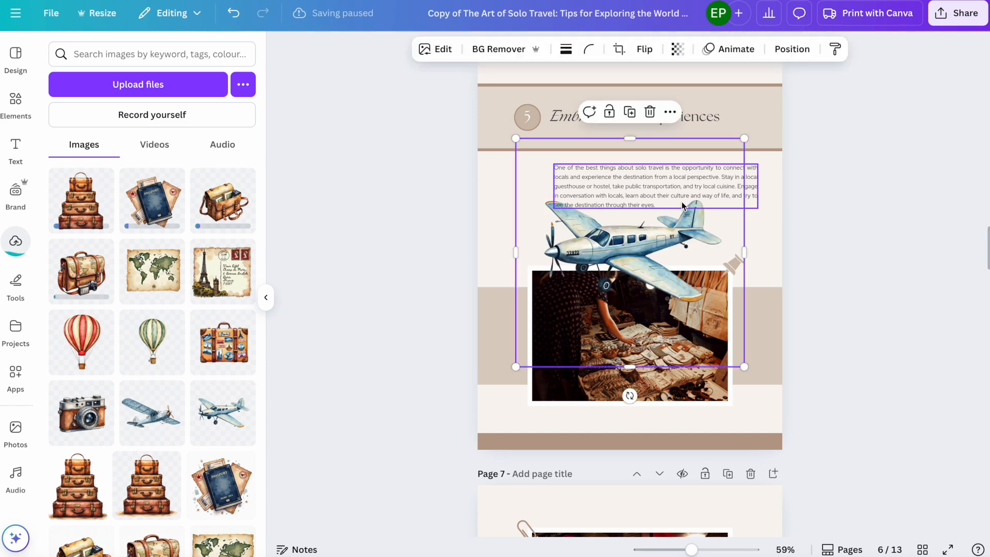
drag(747, 138, 583, 299)
drag(543, 336, 517, 191)
click(677, 49)
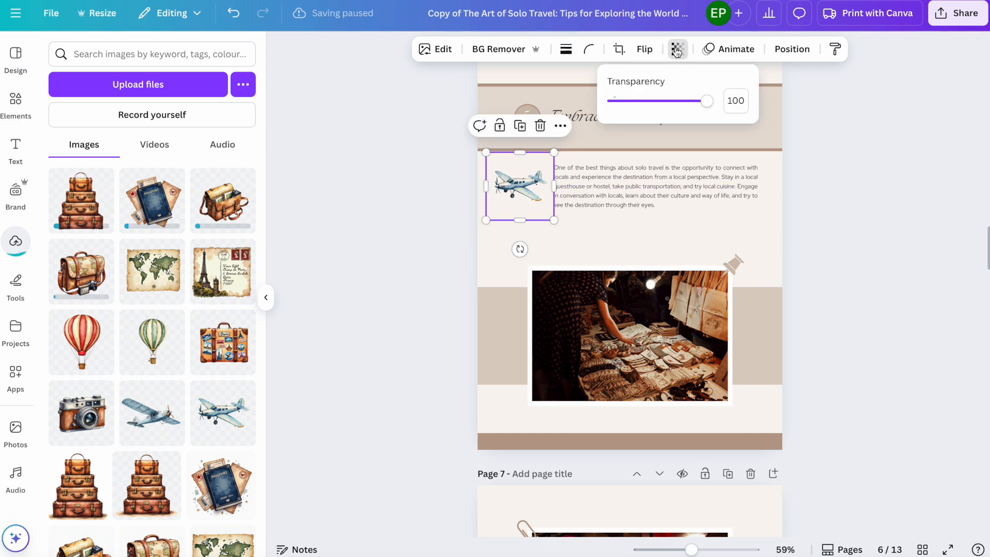
click(872, 268)
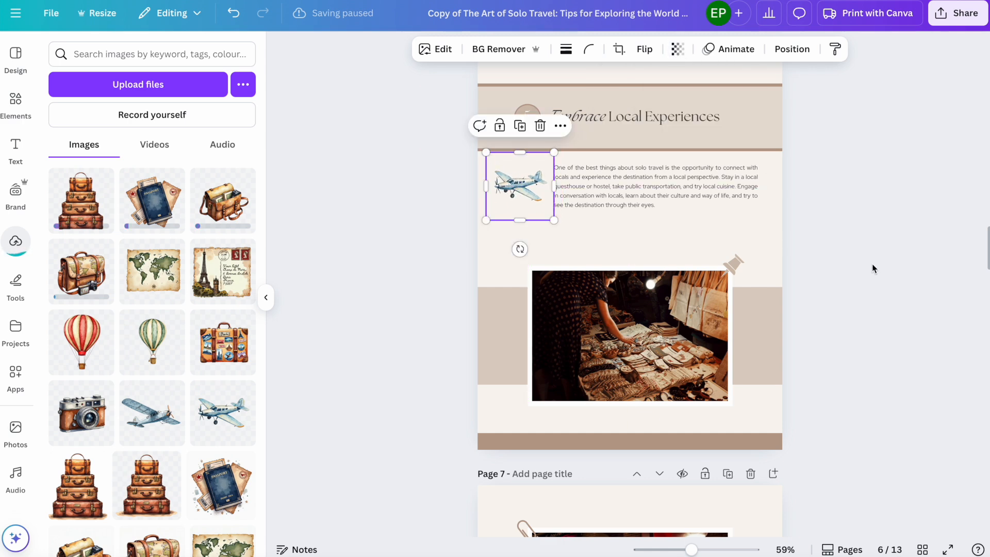
click(873, 268)
Step: Delete the market stall photo and its white frame from page 6
click(626, 318)
key(Delete)
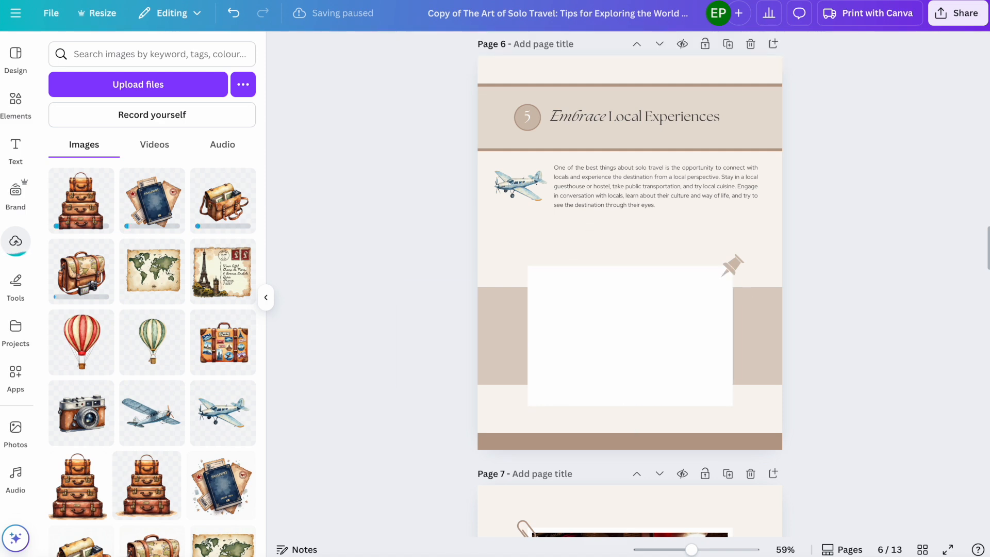
click(625, 317)
key(Delete)
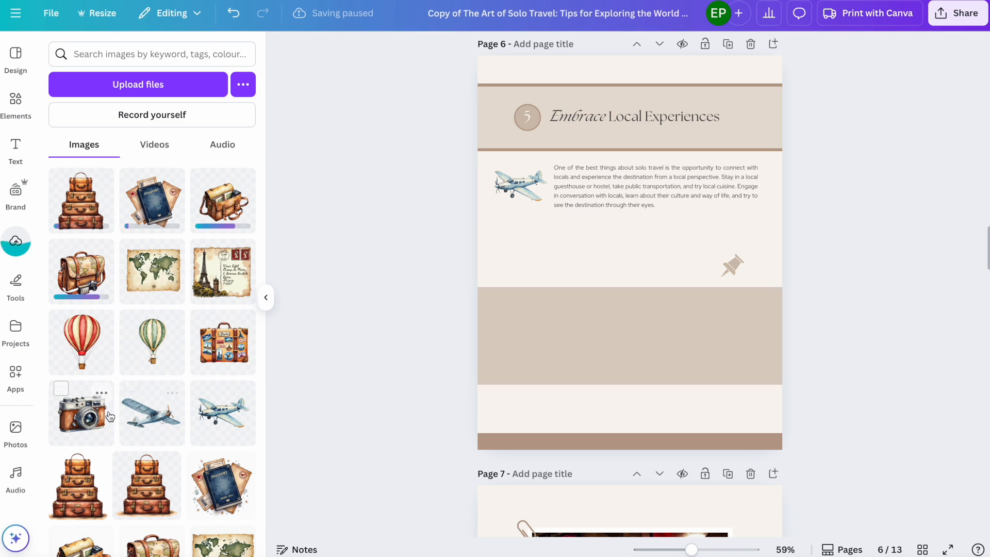
Step: Add the uploaded vintage world map to page 6, enlarge and centre it below the body paragraph, and layer it behind the pushpin
click(160, 270)
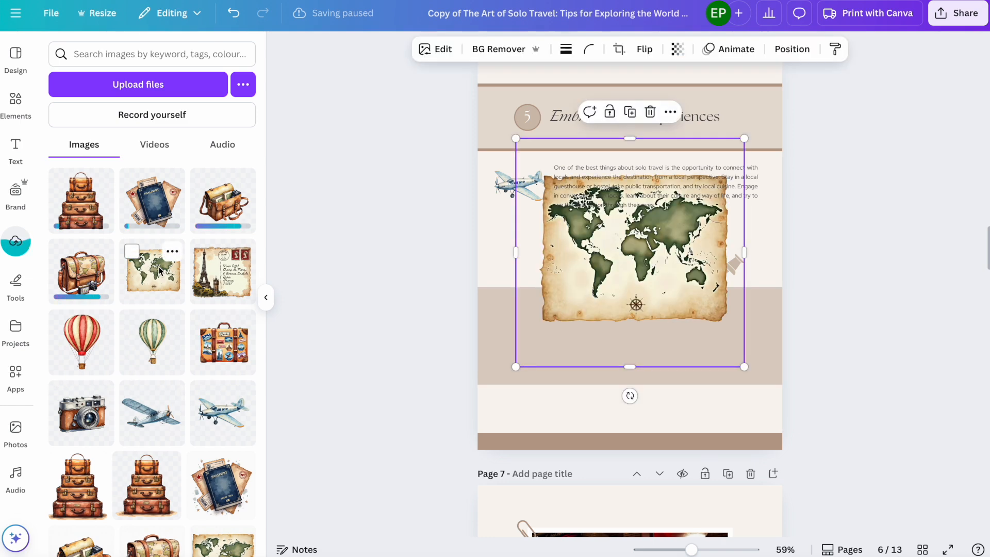
drag(633, 246, 633, 323)
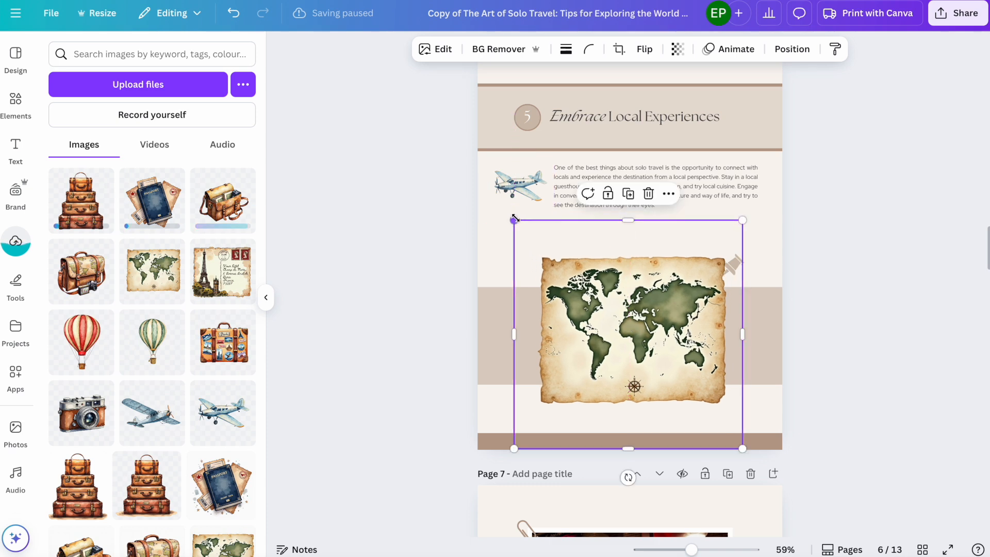
drag(498, 223, 486, 195)
drag(606, 302, 622, 315)
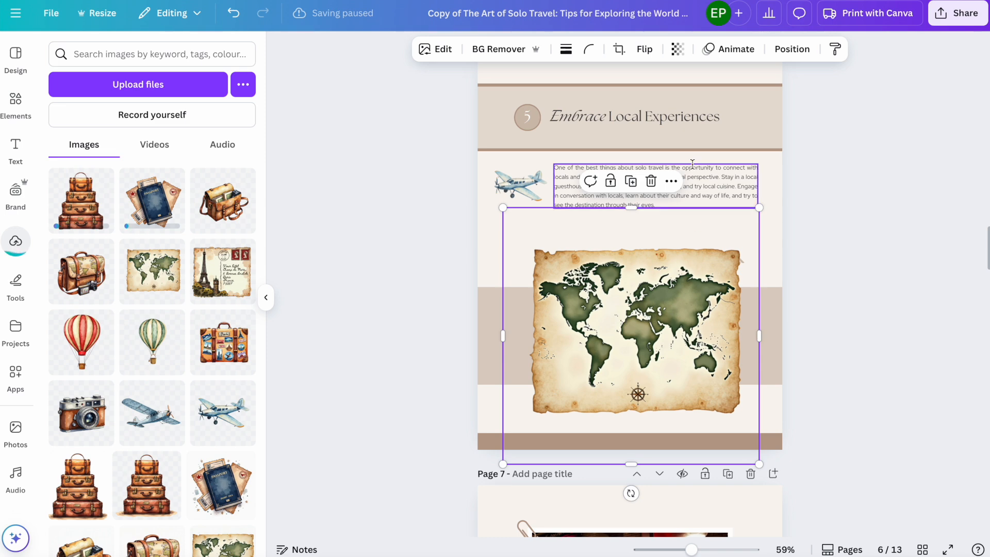
click(790, 50)
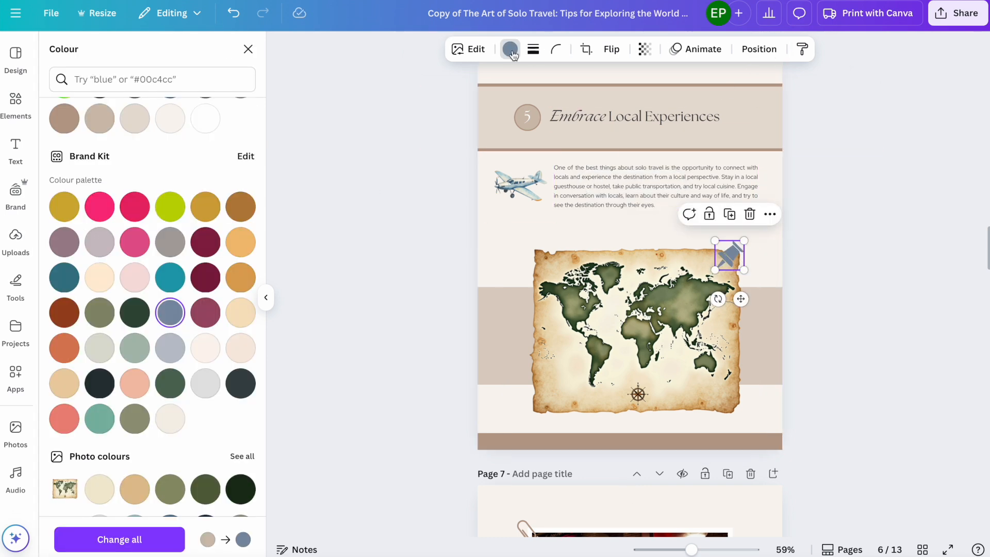
Step: Recolour the pushpin on page 6's map with the dark grey from the document colours
click(510, 49)
click(509, 49)
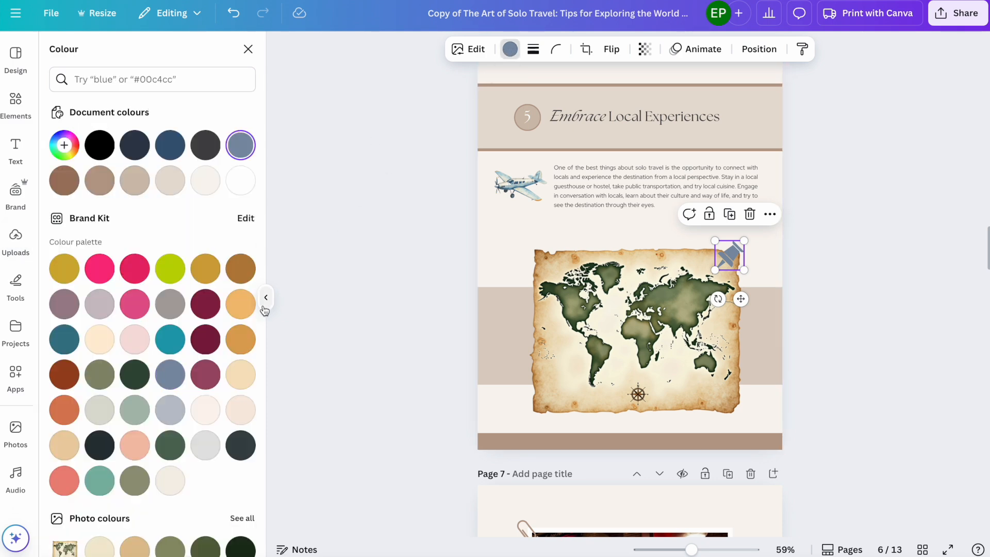
click(206, 147)
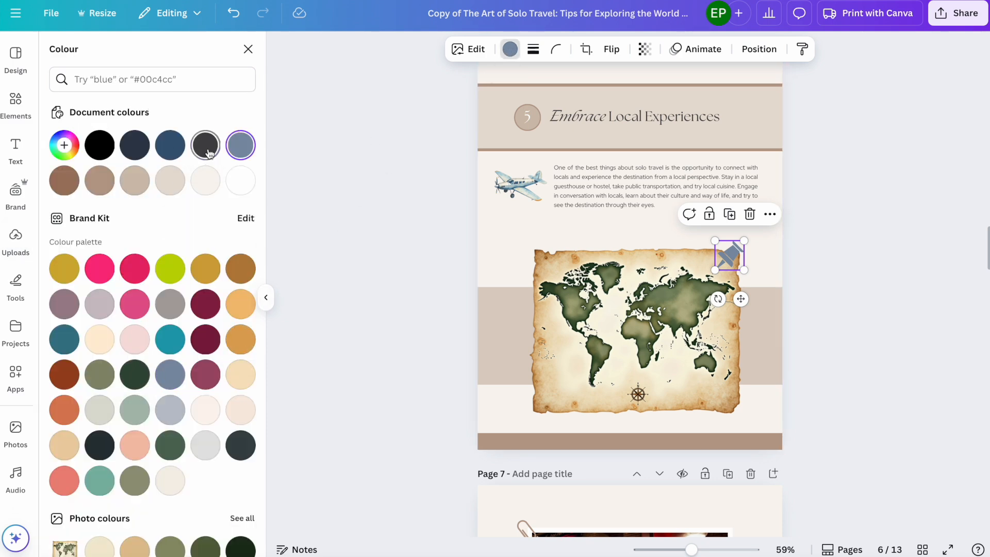
key(Escape)
Step: Recolour the heading band with the map's olive green, lighten it to a pale grey-green, and apply the change to all pages
click(761, 119)
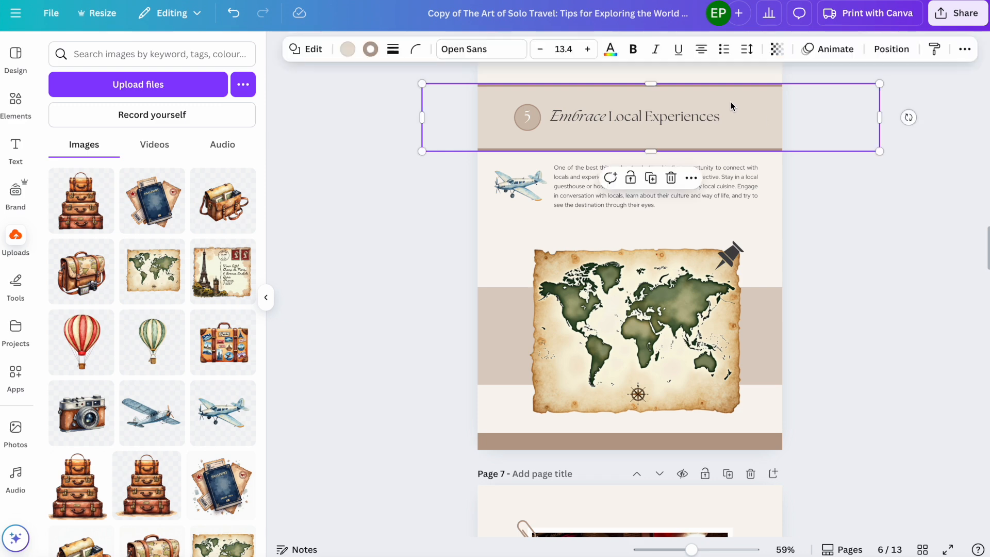
click(348, 50)
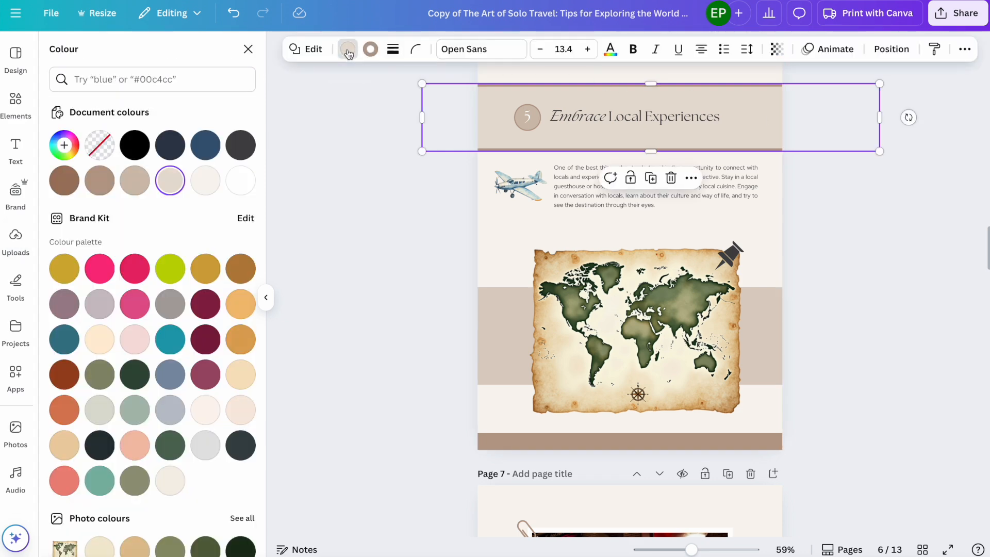
scroll(175, 268, down, 2)
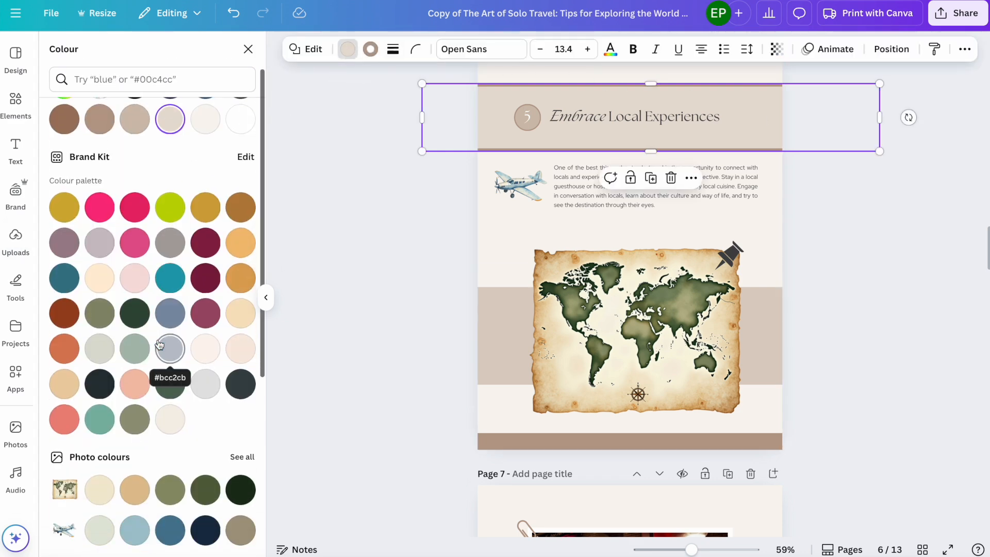
click(170, 492)
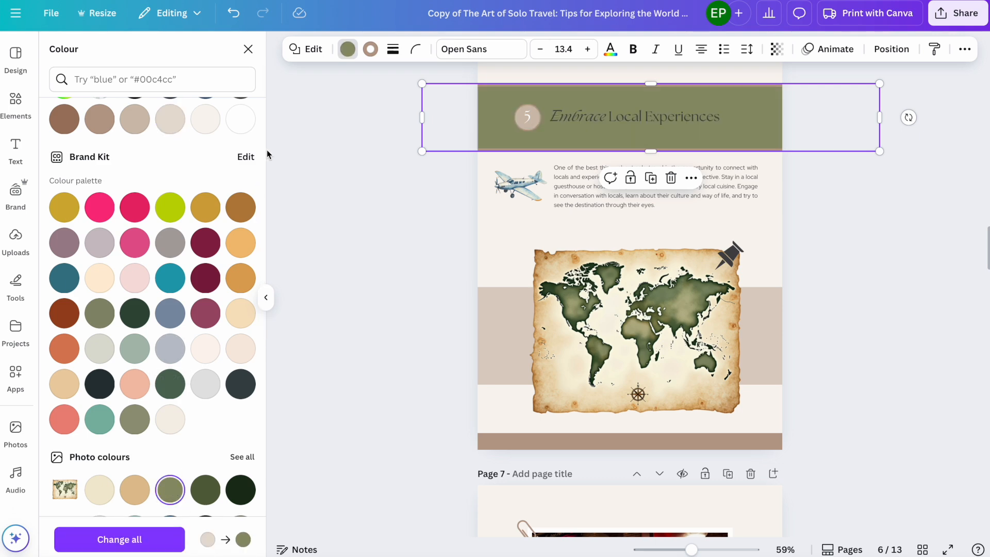
scroll(126, 132, up, 2)
click(64, 145)
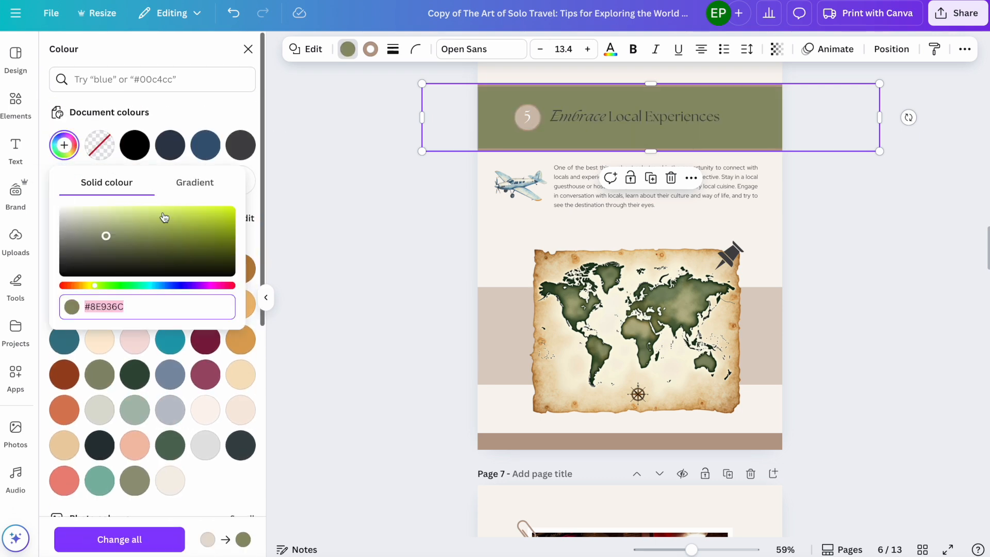
drag(106, 237, 67, 211)
click(145, 545)
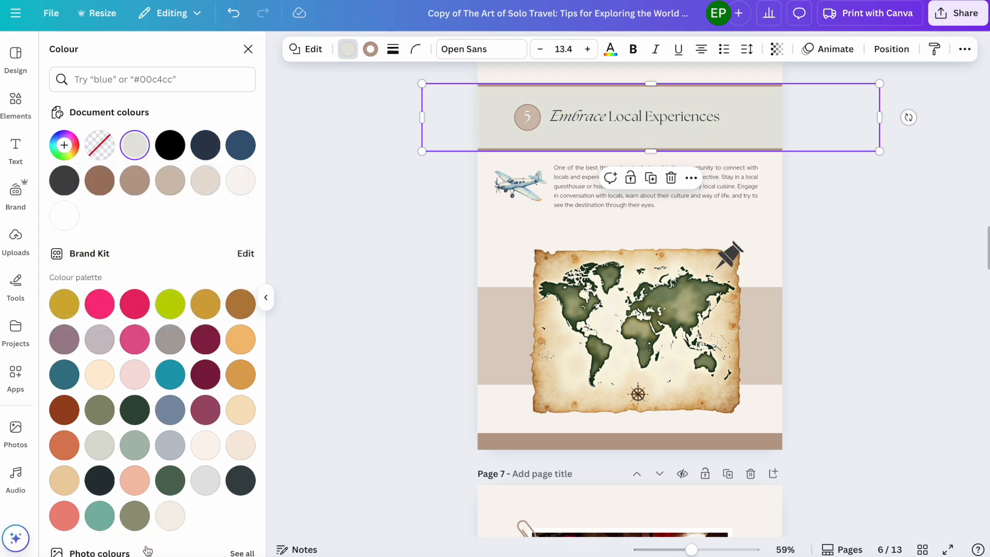
Step: Recolour the beige band behind page 7's photo dark blue, lighten it to a pale grey-blue, and apply the change to all pages
scroll(521, 367, down, 10)
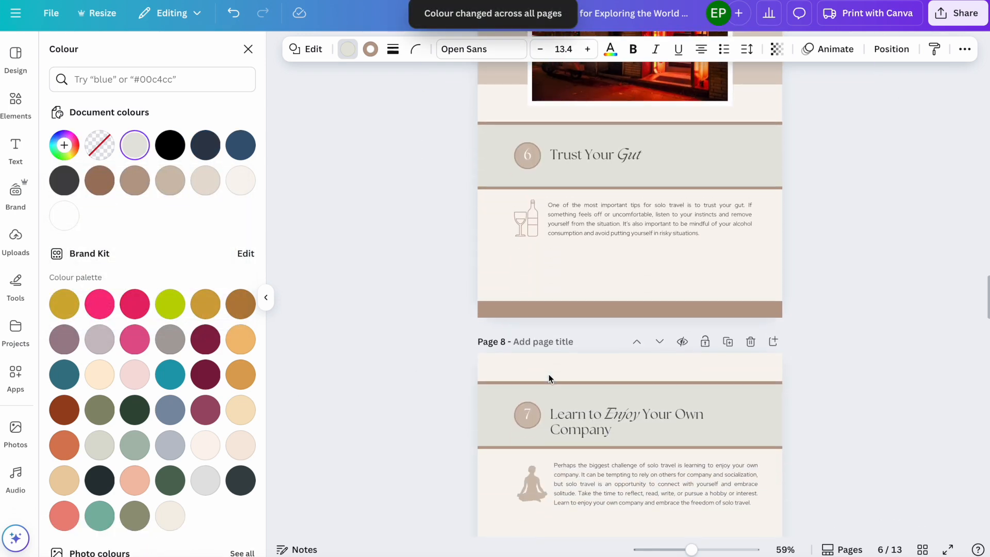
scroll(534, 396, up, 5)
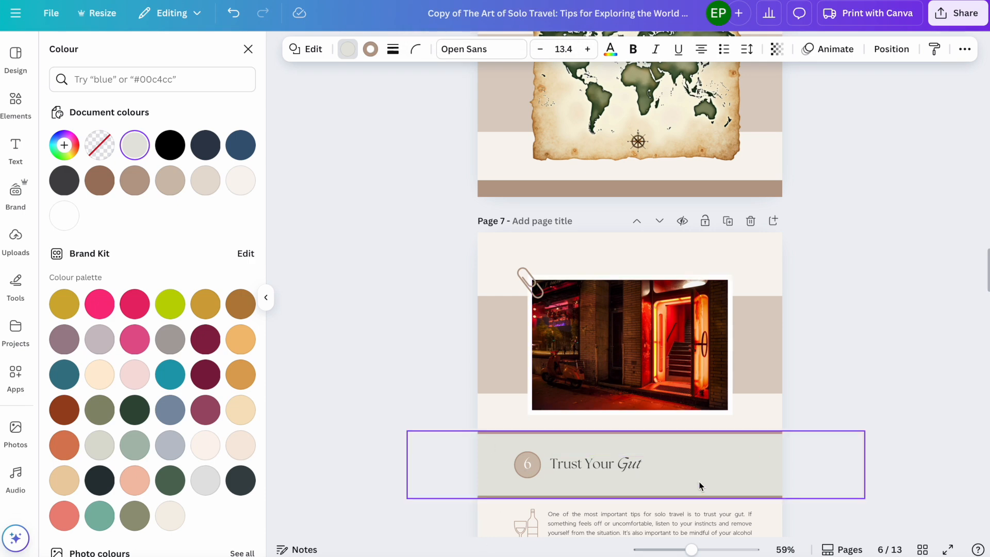
scroll(700, 485, down, 5)
scroll(701, 479, up, 6)
click(499, 385)
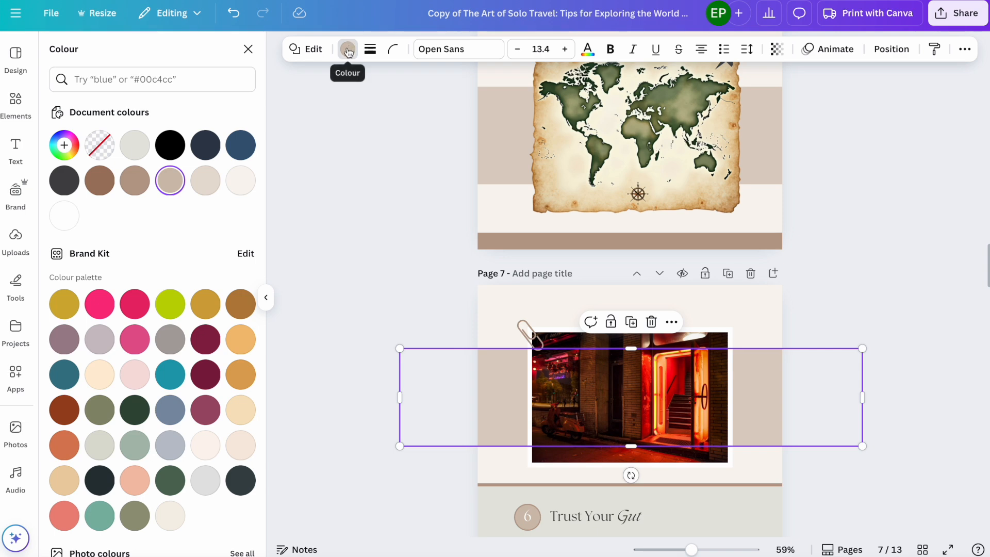
click(248, 147)
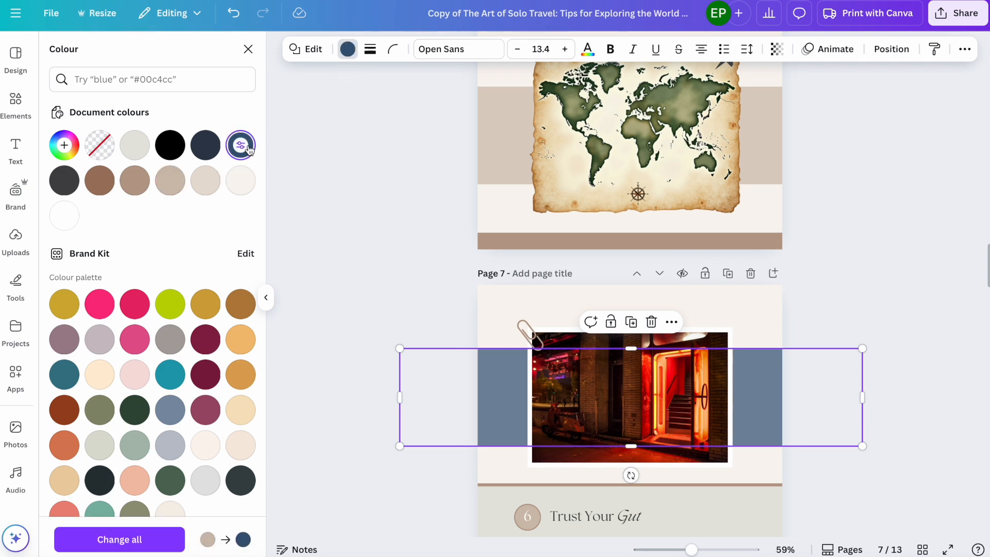
click(76, 144)
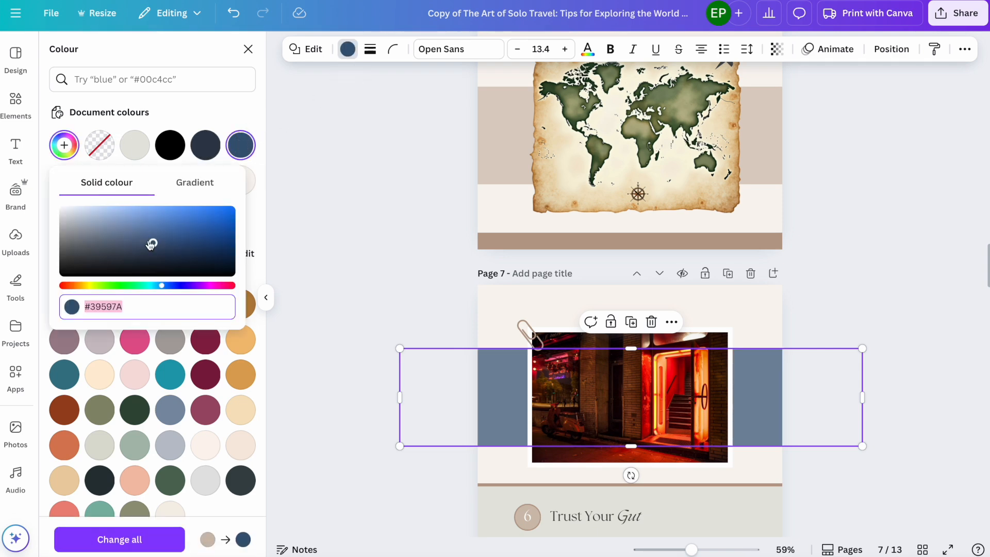
drag(151, 244, 74, 217)
click(122, 541)
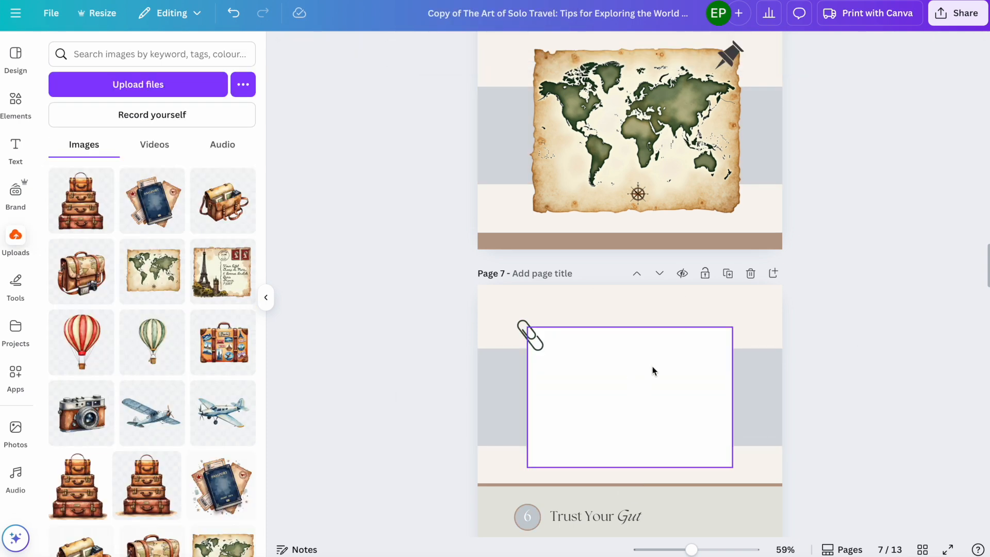
Step: Replace the white photo frame on page 7 with the uploaded Eiffel Tower postcard, centred over the blue band
click(651, 367)
key(Delete)
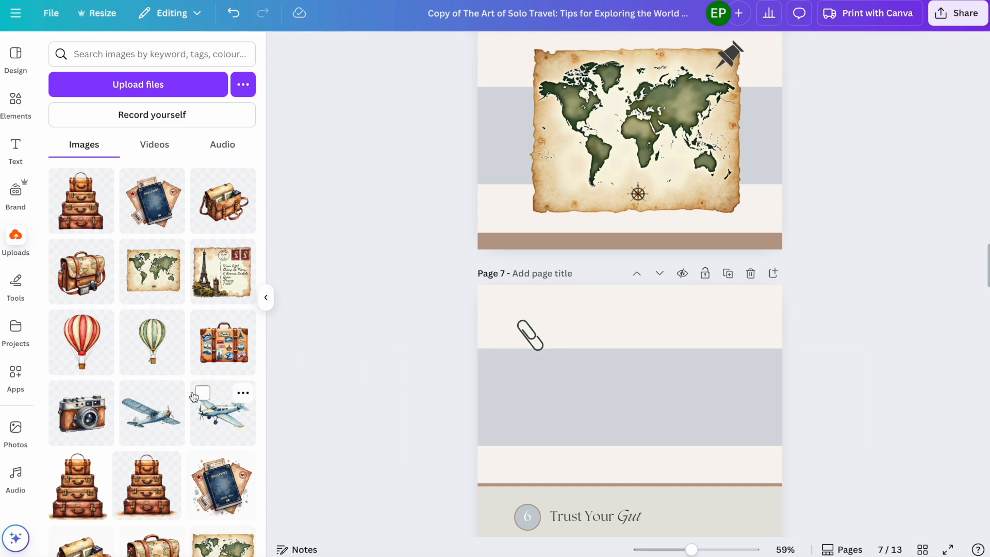
scroll(194, 396, down, 2)
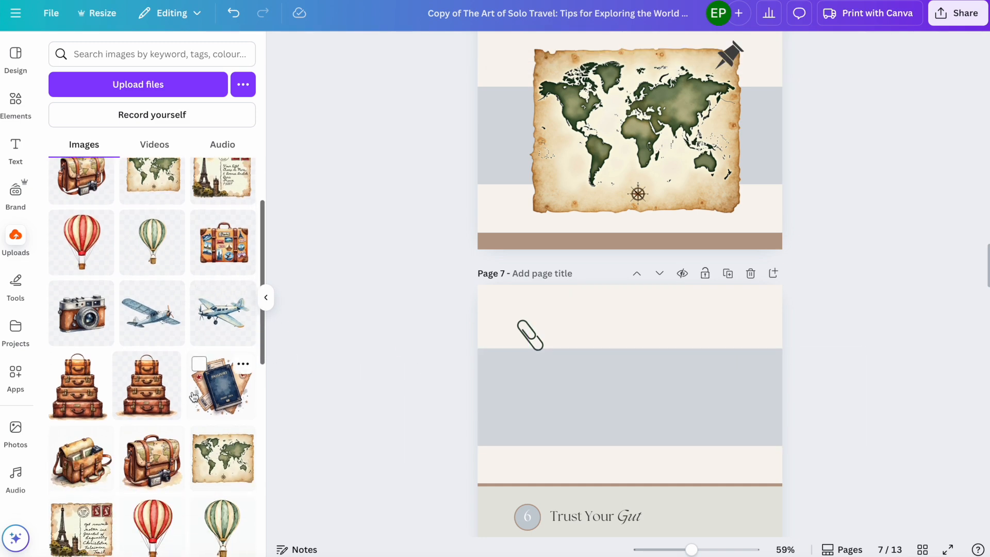
scroll(222, 330, up, 2)
click(237, 283)
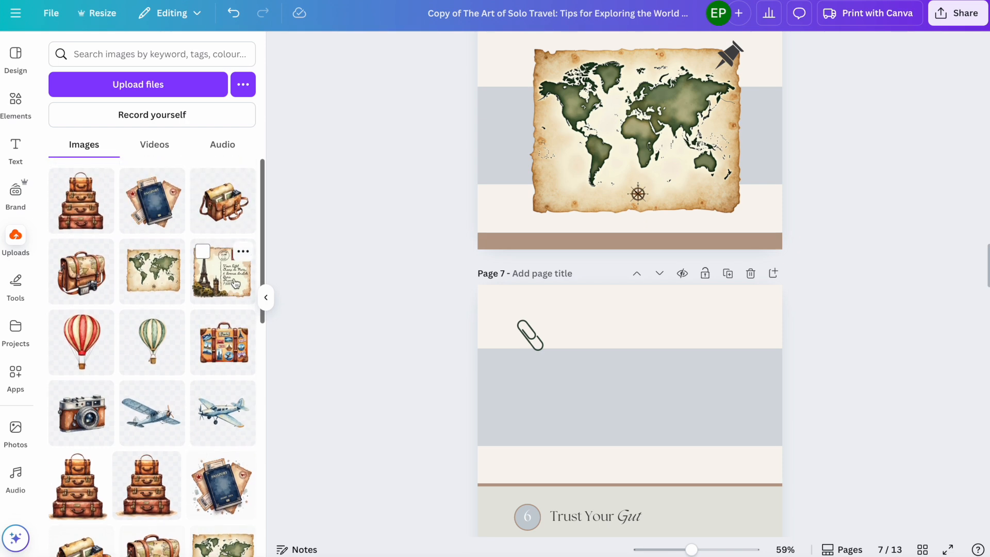
drag(673, 476, 671, 385)
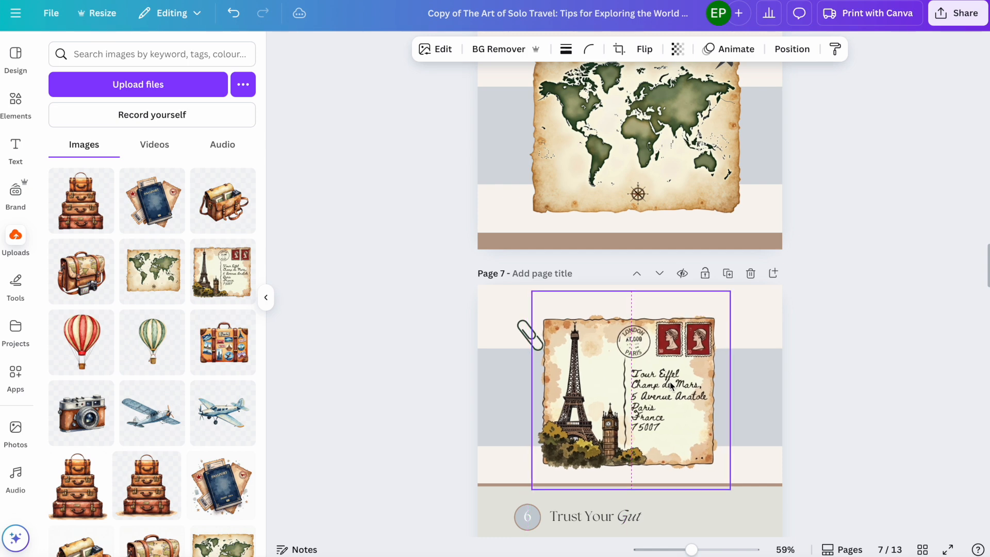
Step: Enlarge and slightly tilt page 7's postcard, and move the paperclip onto its top edge
drag(730, 489, 740, 500)
drag(698, 432, 695, 420)
drag(636, 517, 642, 518)
drag(523, 331, 535, 312)
click(842, 378)
Step: Replace the wine icon beside page 7's body paragraph with the uploaded open satchel, shrunk to fit the space
scroll(842, 378, down, 8)
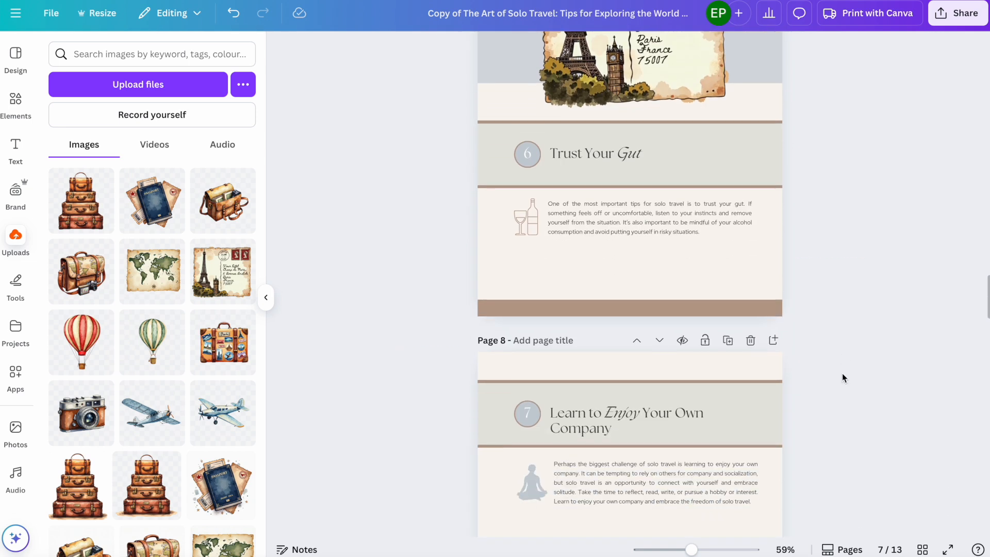
click(222, 202)
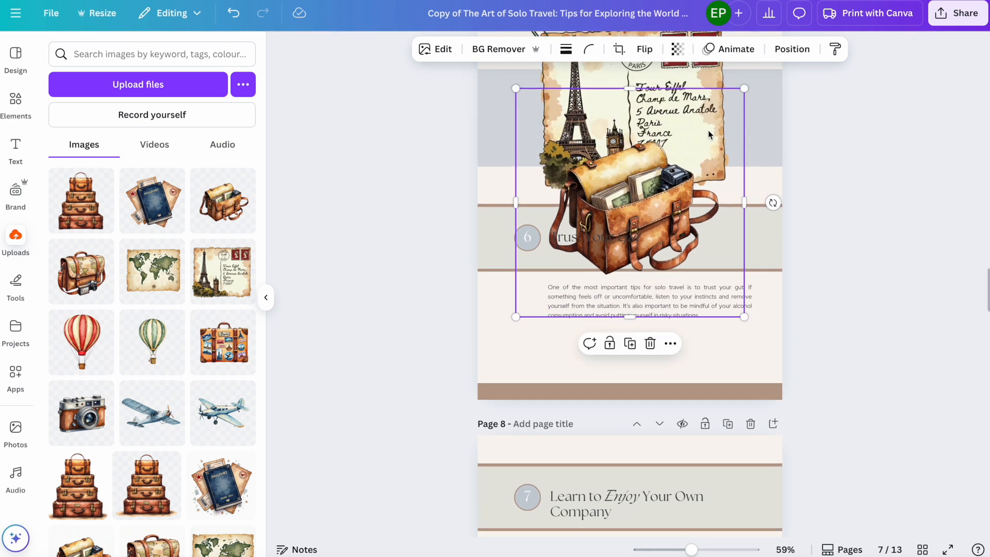
drag(738, 88, 591, 241)
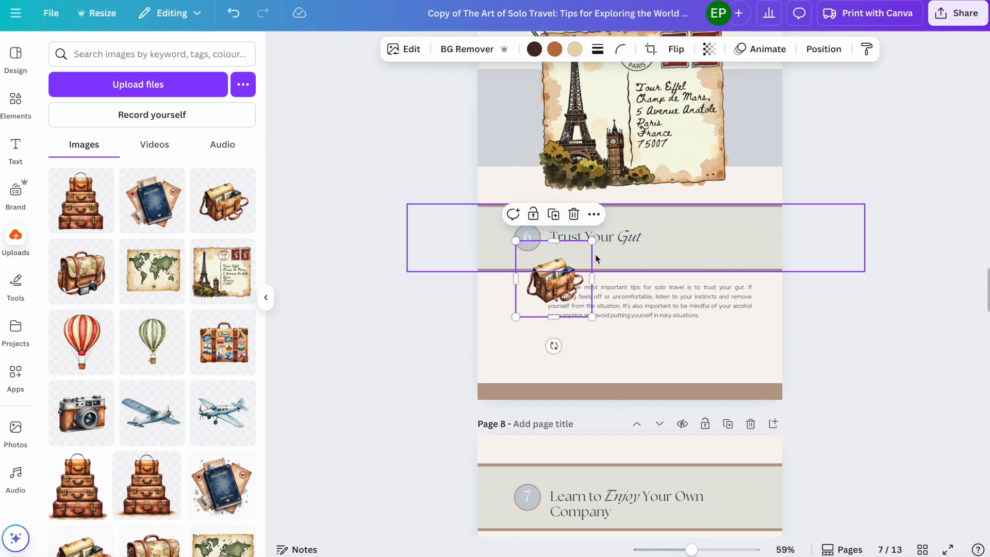
drag(550, 288, 515, 311)
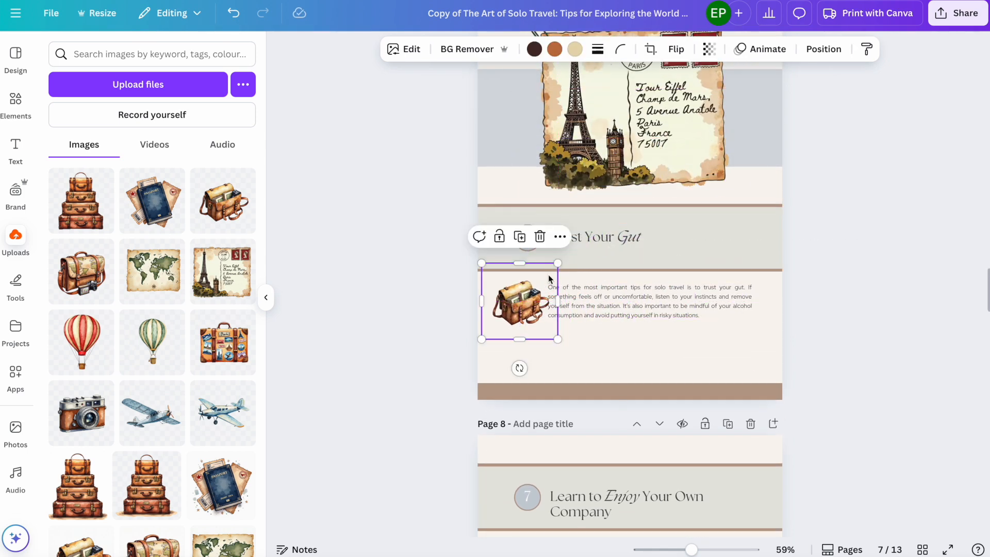
drag(556, 269, 524, 300)
Step: Make the satchel slightly transparent and check it up close beside the paragraph
click(709, 49)
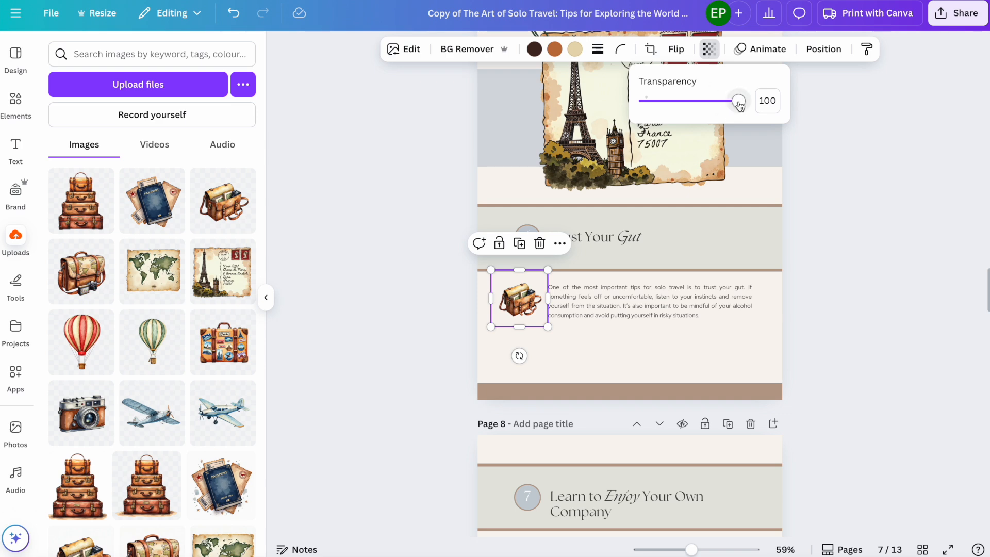
drag(738, 101, 718, 103)
click(895, 239)
click(895, 238)
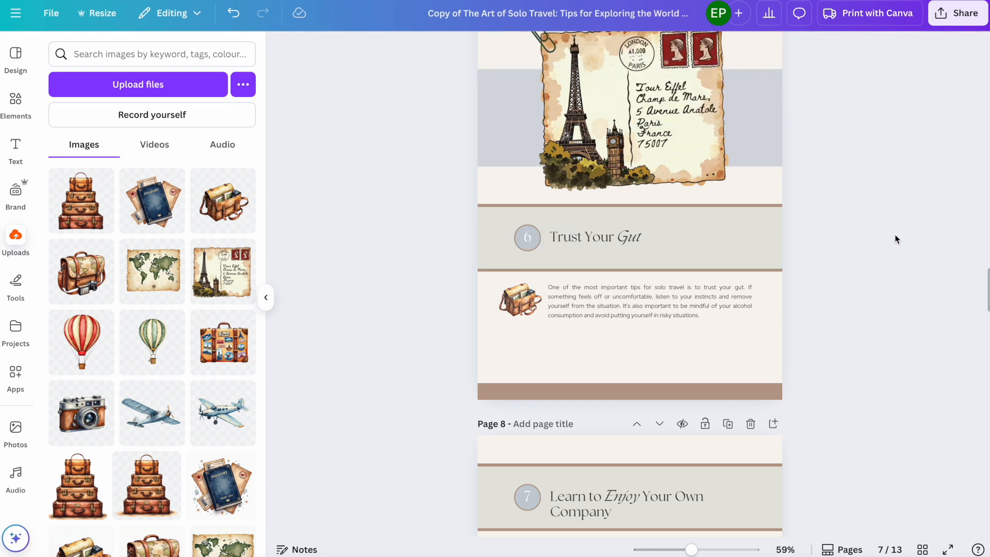
drag(691, 549, 703, 549)
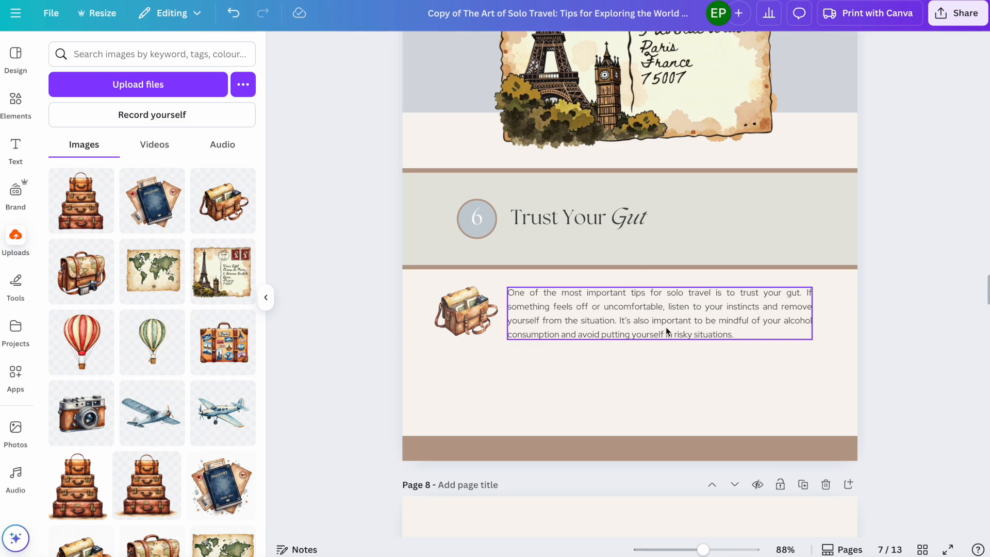
click(670, 361)
Step: Delete the woman-in-field background photo and its empty image frame from the page 1 cover
drag(703, 549, 690, 549)
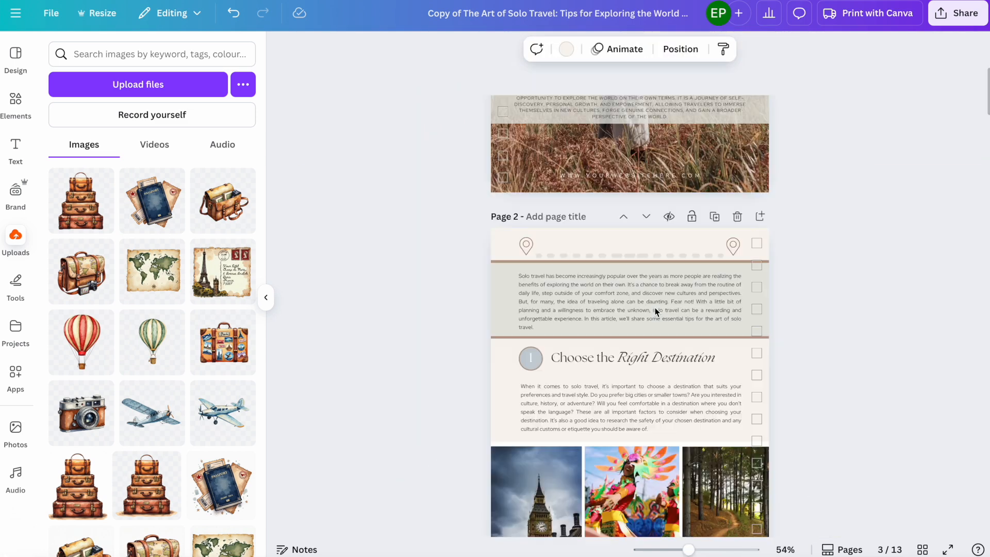
scroll(655, 310, up, 6)
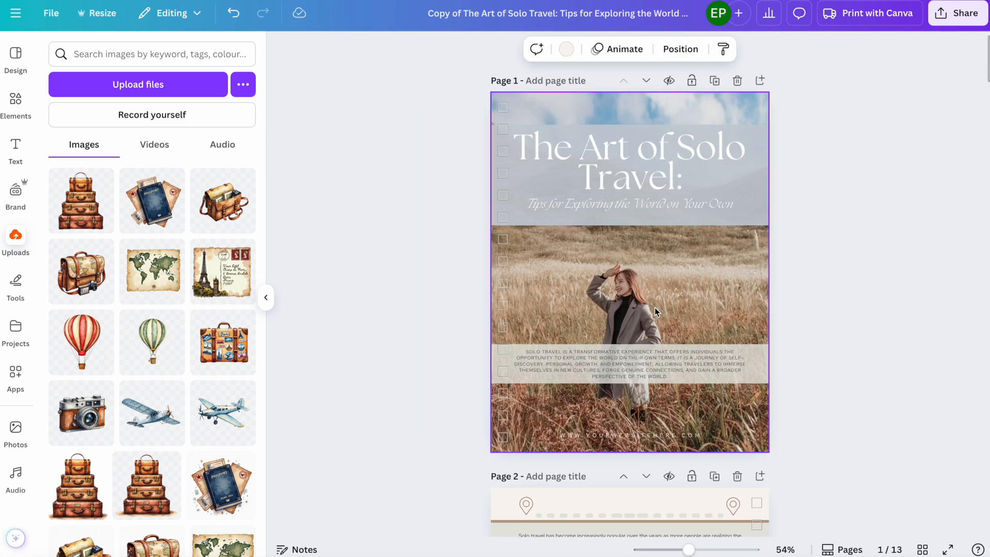
click(701, 117)
key(Delete)
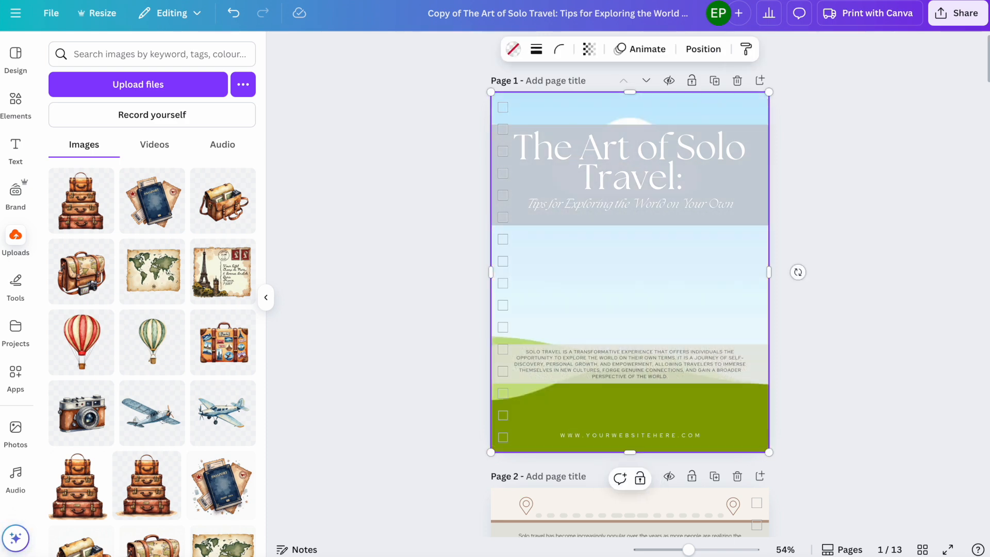
key(Delete)
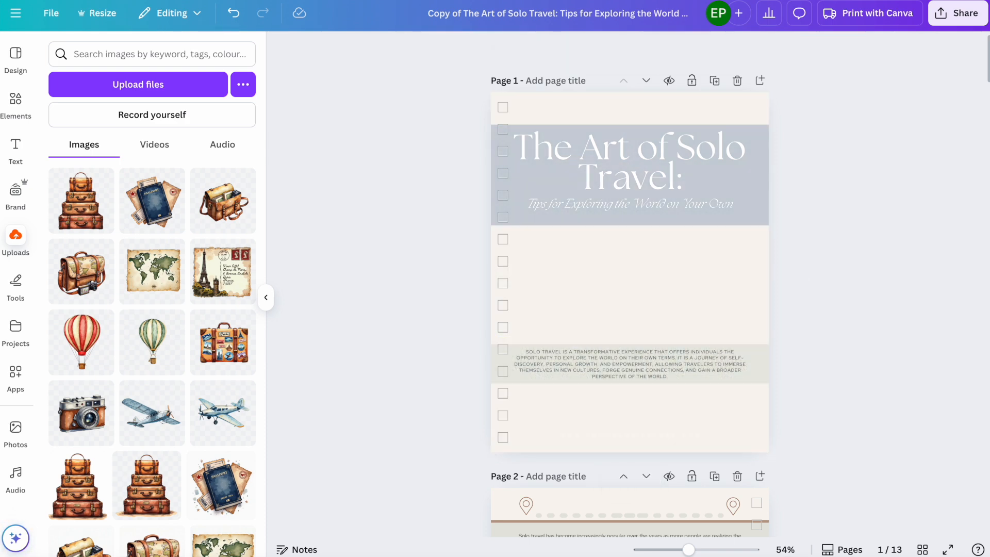
Step: Add the uploaded light-blue propeller plane to the cover, enlarged and running off the right edge below the title band
click(224, 414)
drag(660, 242, 941, 32)
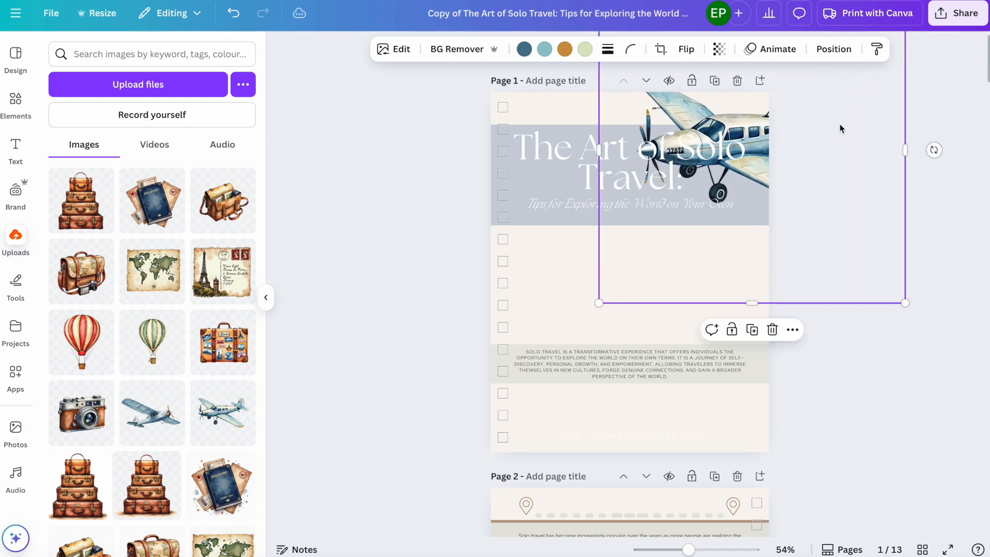
drag(770, 178, 768, 315)
click(866, 112)
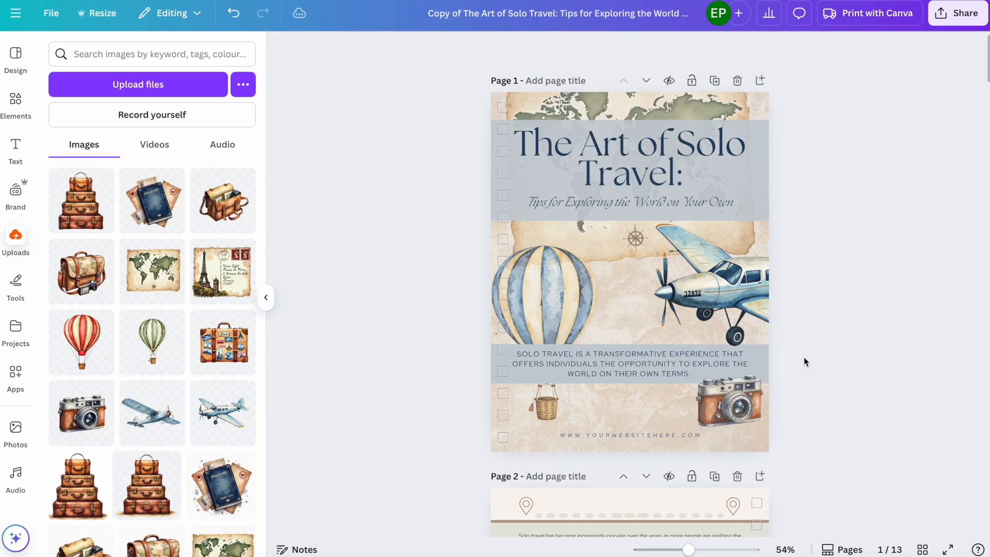
click(647, 436)
click(831, 307)
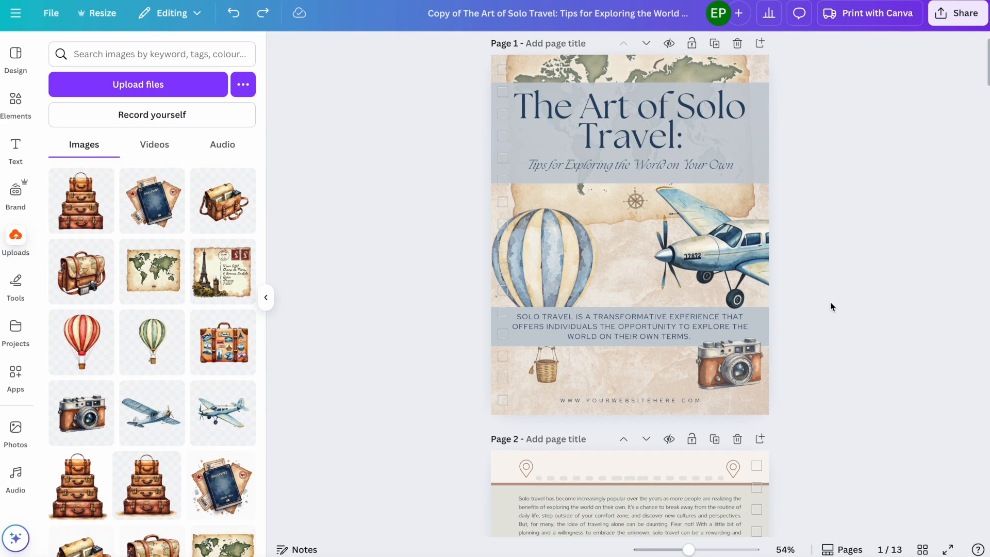
scroll(830, 307, down, 5)
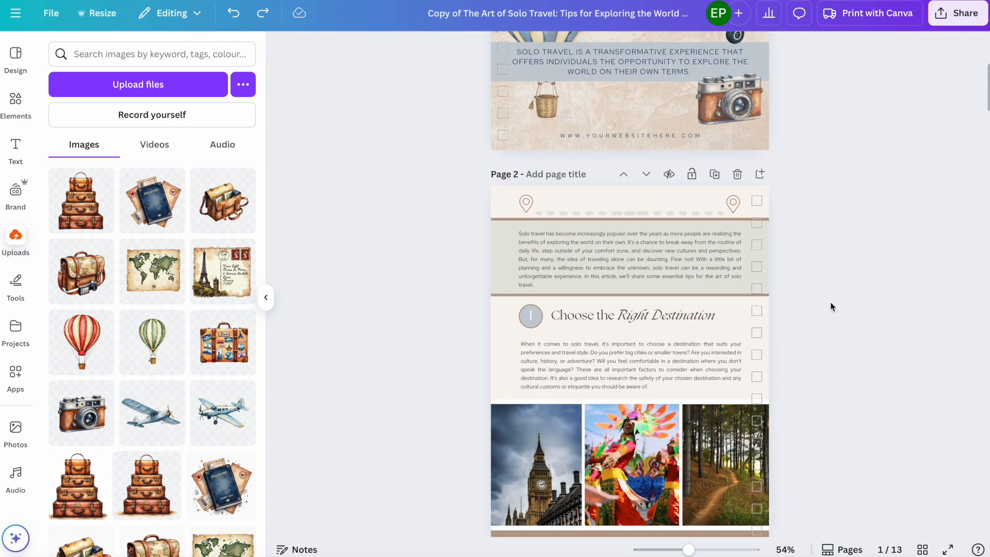
scroll(831, 307, down, 1)
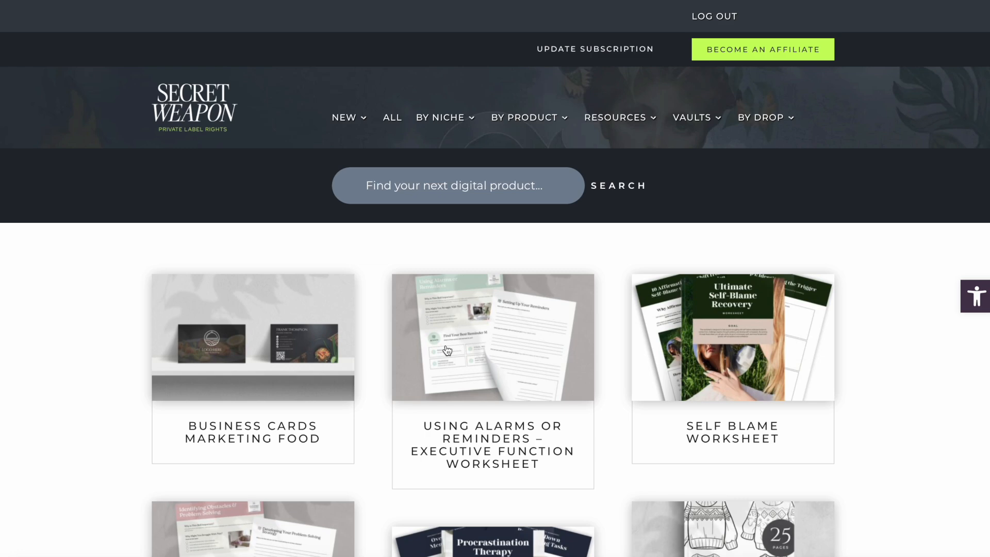
Step: Switch to the Secret Weapon private label rights site and browse its niche and product categories and template catalogue
scroll(447, 350, down, 5)
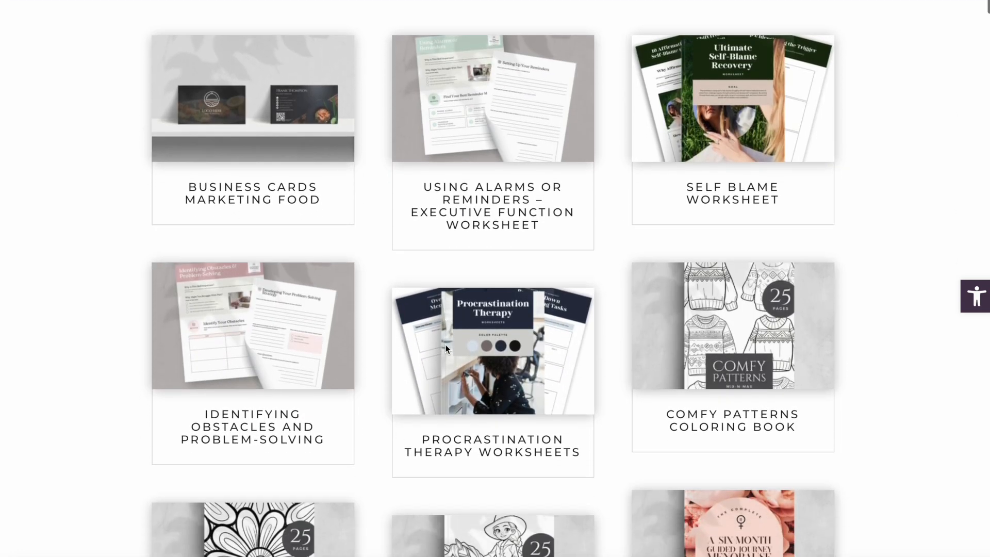
scroll(447, 350, up, 5)
mouse_move(450, 121)
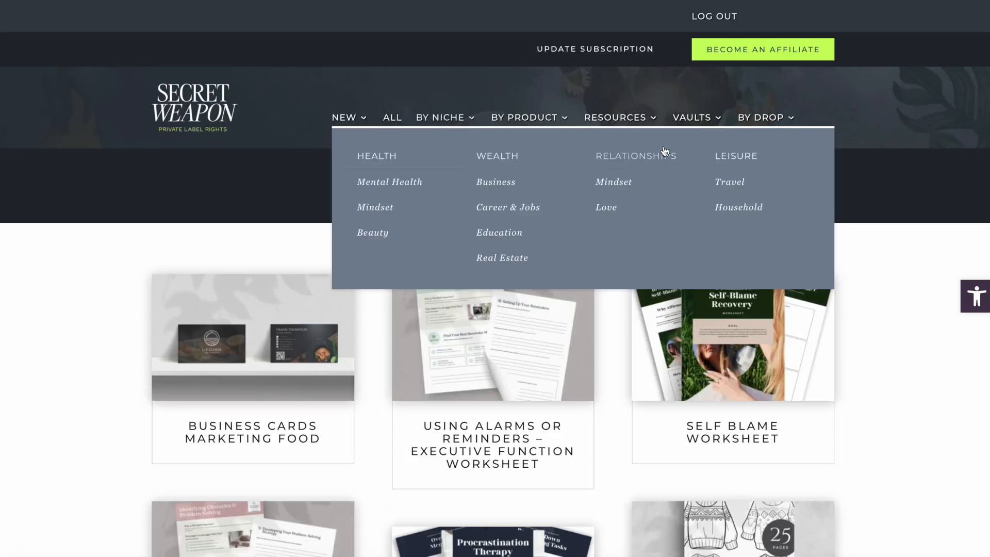
mouse_move(552, 121)
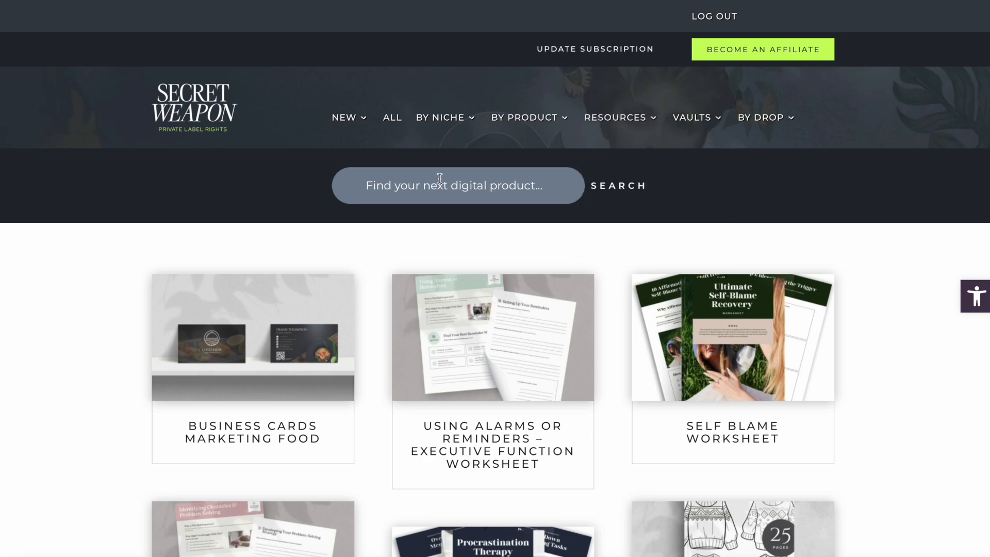
scroll(432, 188, down, 1)
scroll(391, 223, down, 15)
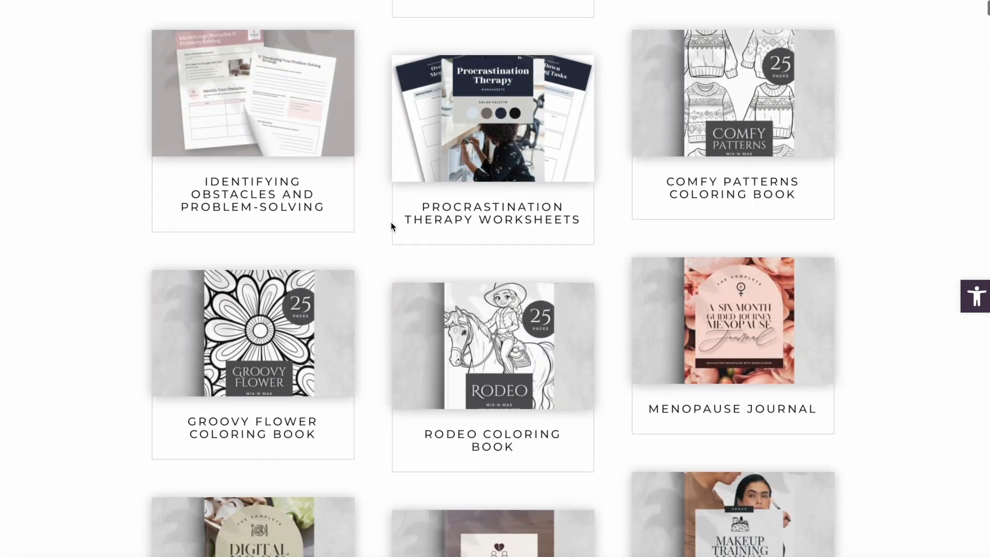
scroll(390, 225, down, 10)
scroll(391, 223, down, 20)
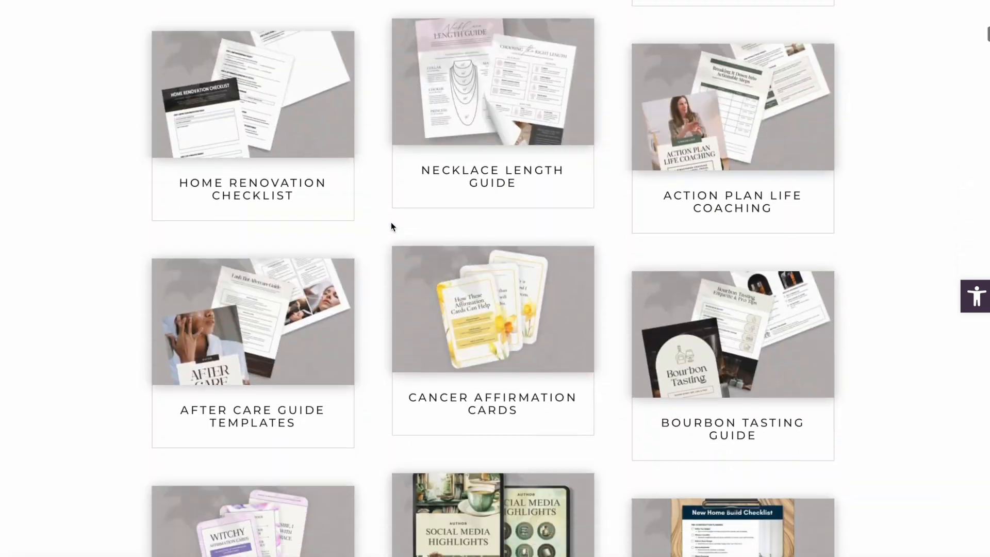
scroll(390, 225, down, 20)
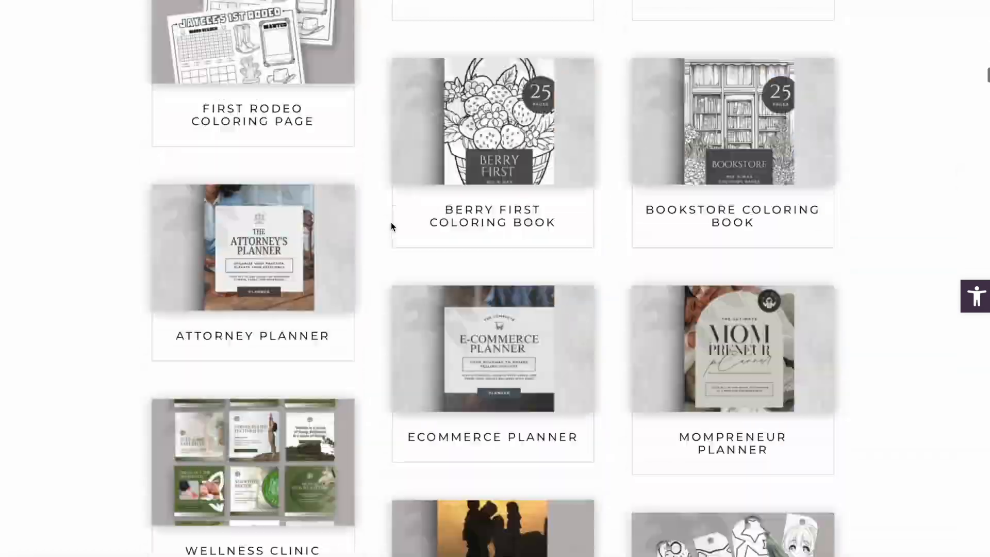
scroll(391, 225, down, 3)
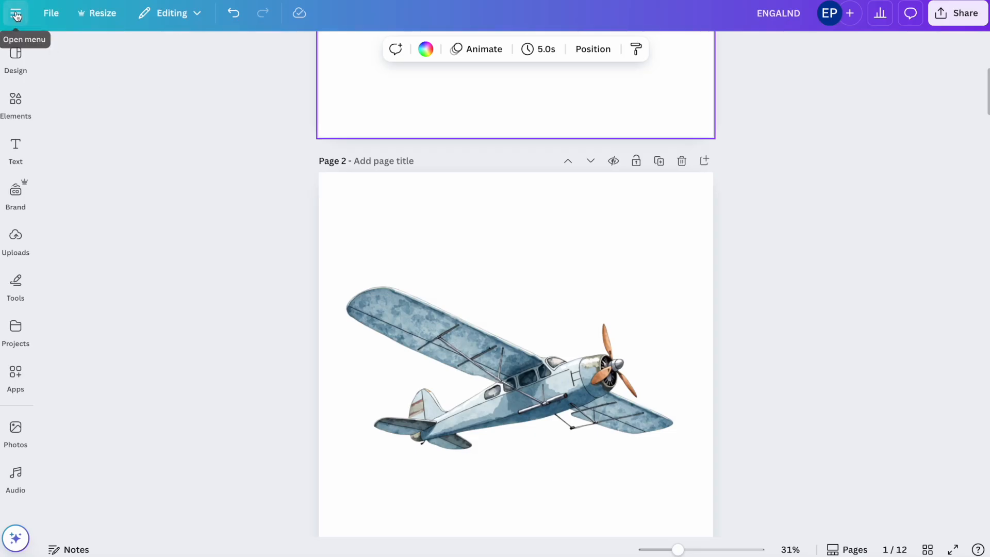
Step: Switch back to Canva, go to its template library and search for "checklist" templates
click(17, 15)
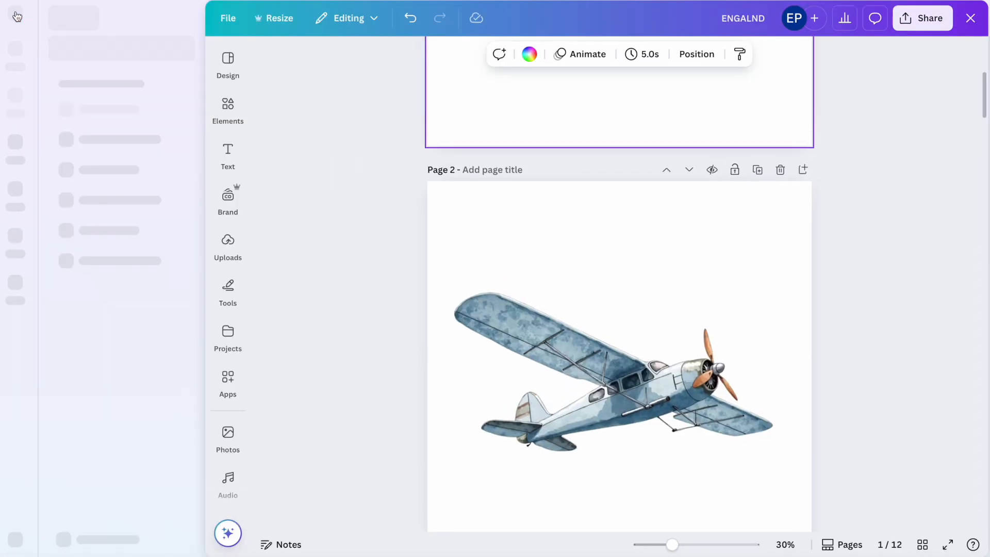
click(15, 101)
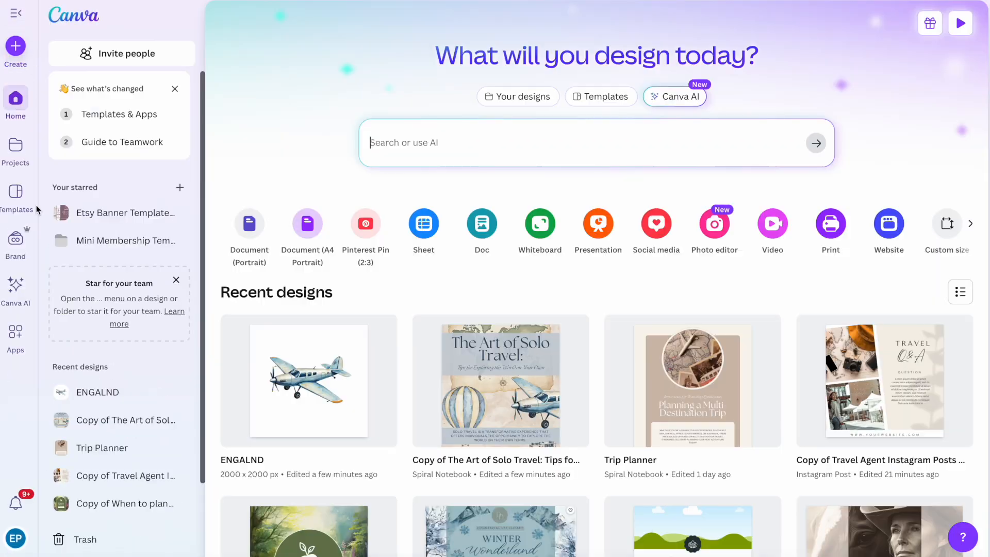
click(19, 199)
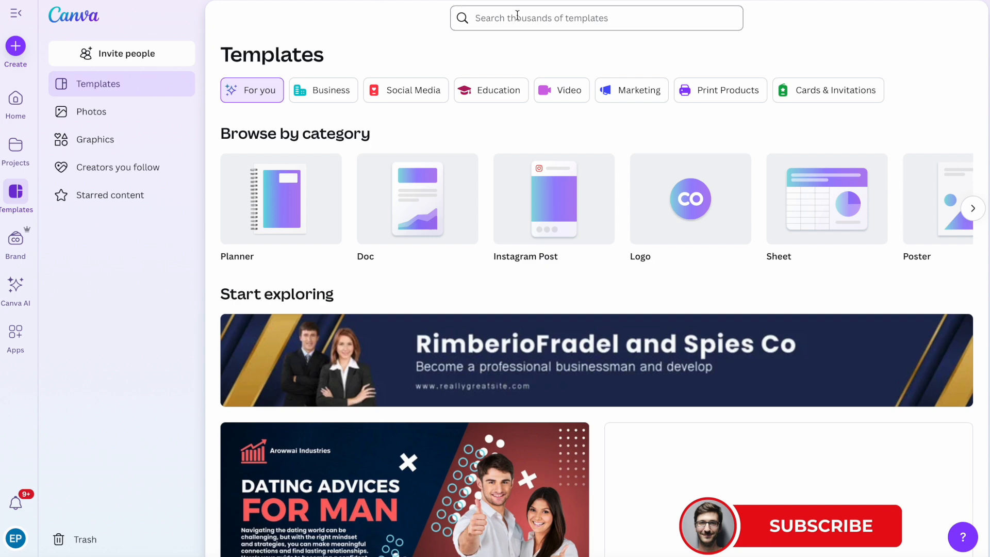
click(517, 16)
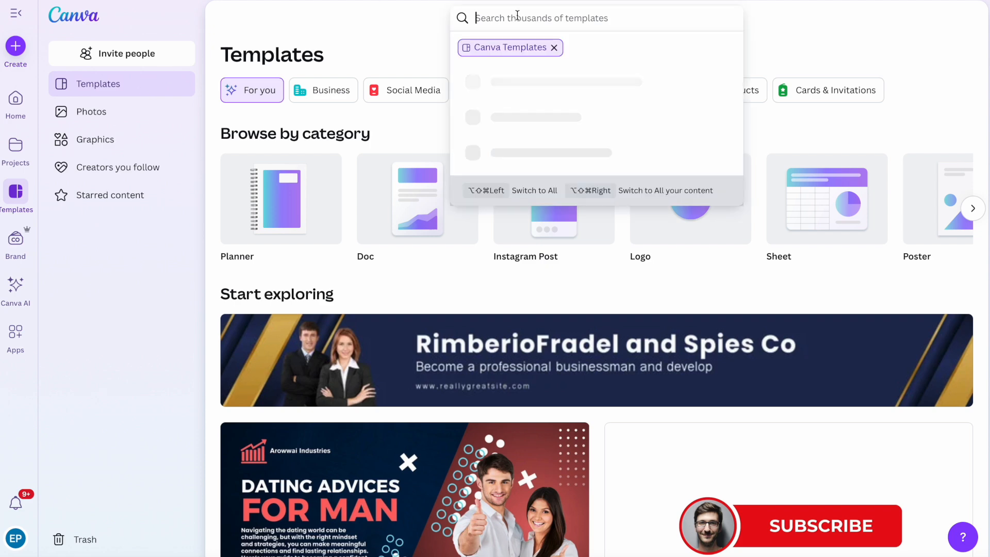
text(checklist)
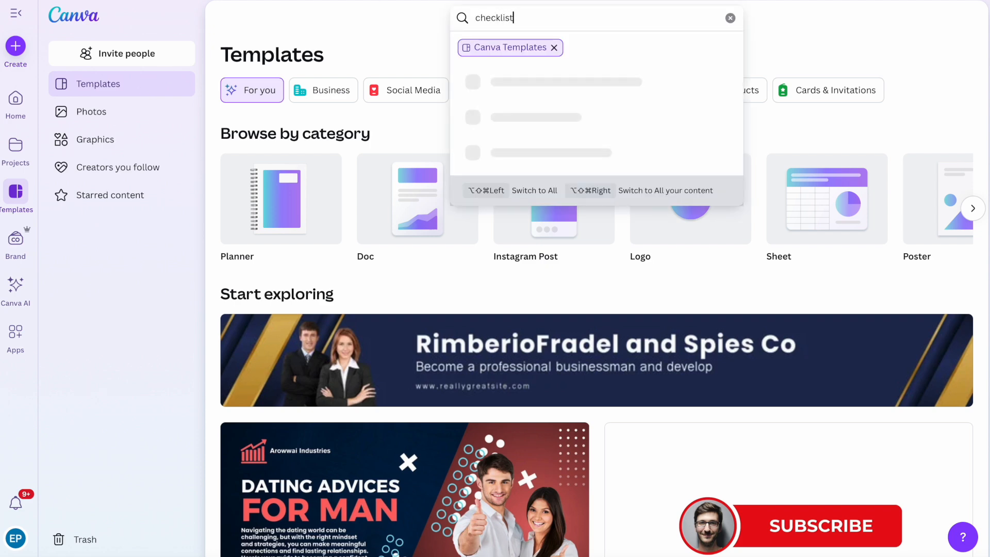
key(Return)
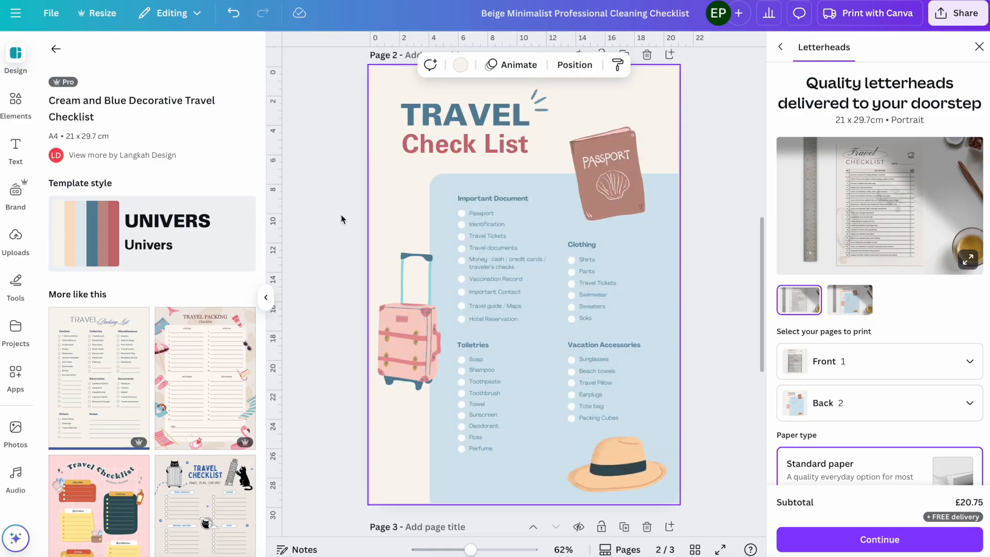
Step: Replace the brown passport illustration on page 2's Travel Check List with the uploaded navy passport clipart, shrunk and set beside the title
click(341, 215)
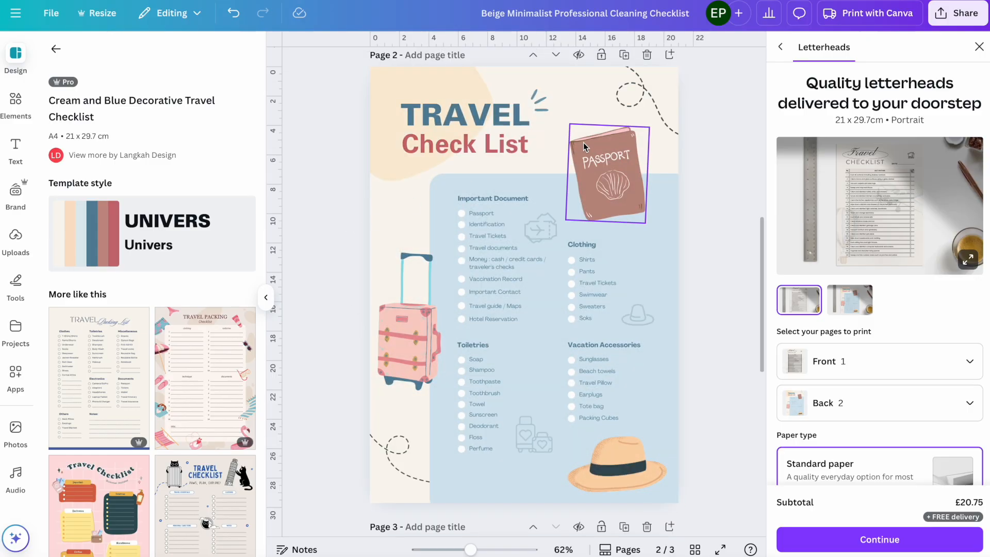
click(612, 151)
click(627, 96)
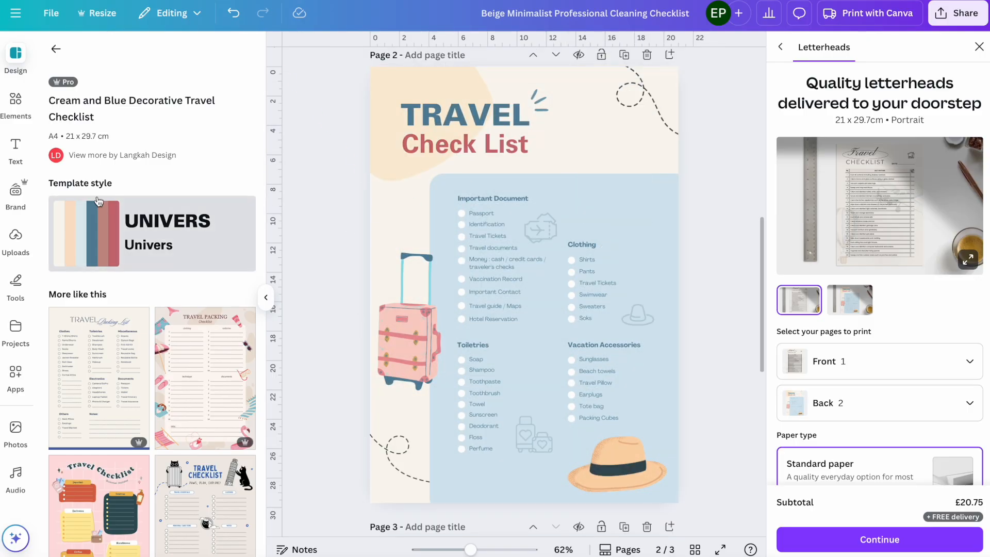
click(15, 238)
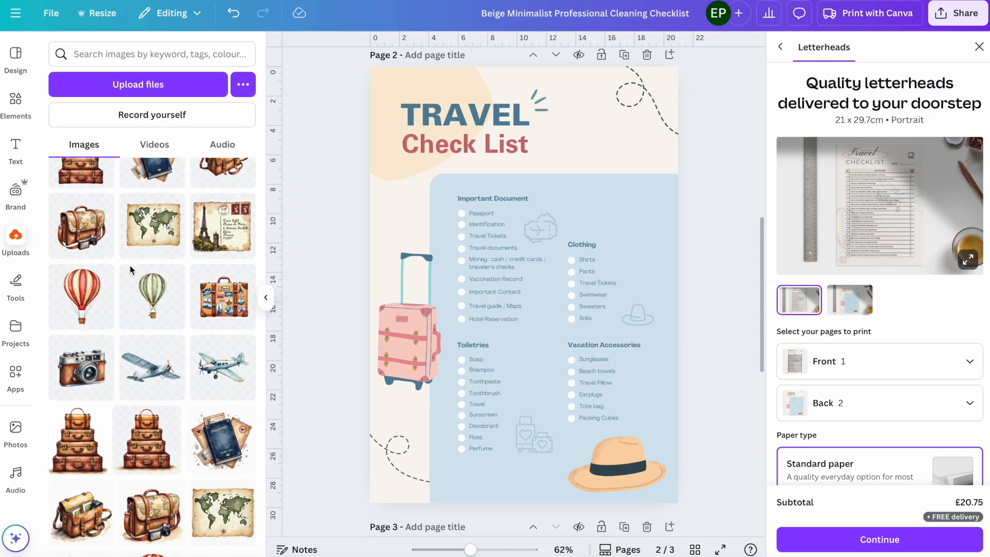
scroll(130, 268, up, 1)
click(151, 201)
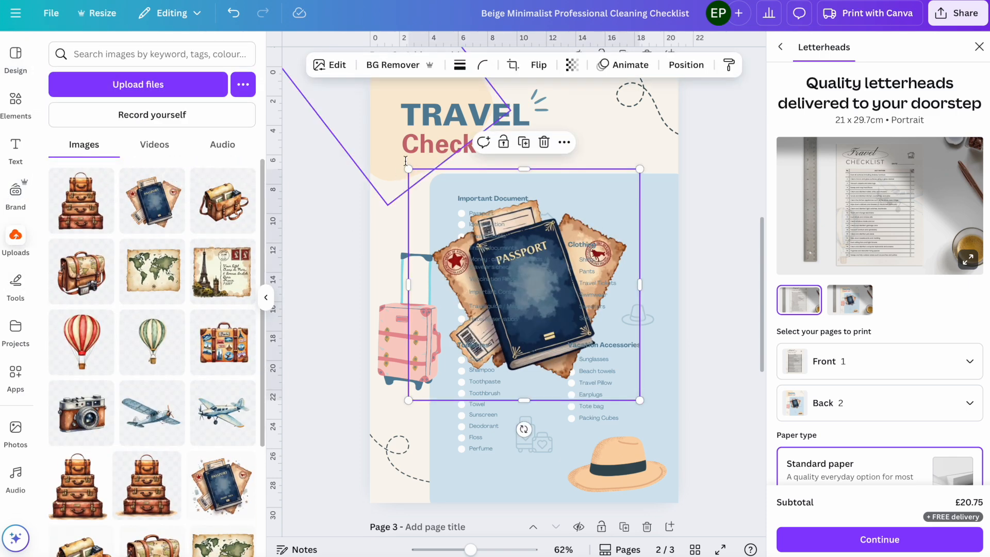
drag(408, 169, 503, 264)
drag(569, 331, 621, 175)
click(734, 243)
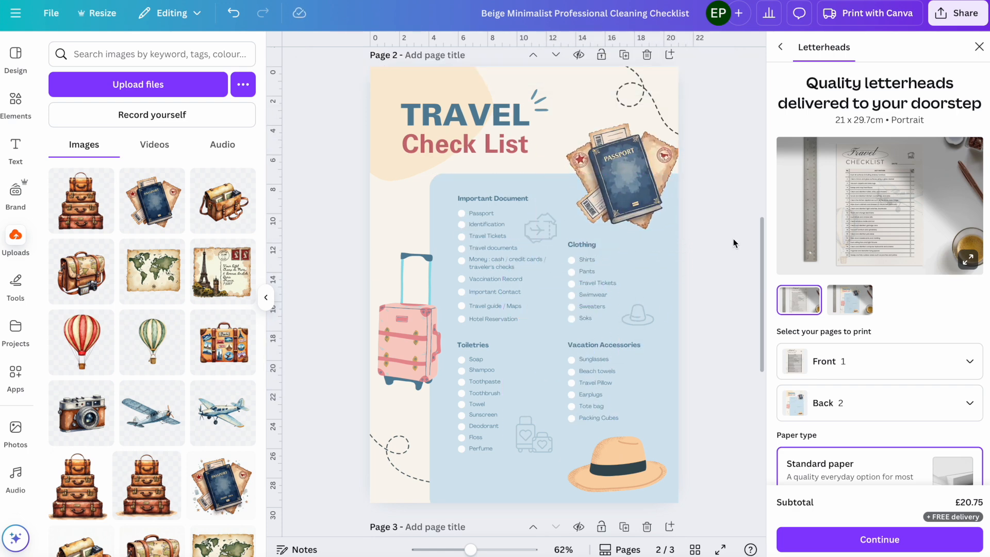
Step: Recolour the blue panel behind page 2's checklist items to a paler grey-blue
click(657, 350)
click(362, 66)
click(63, 146)
drag(84, 210, 70, 211)
click(728, 231)
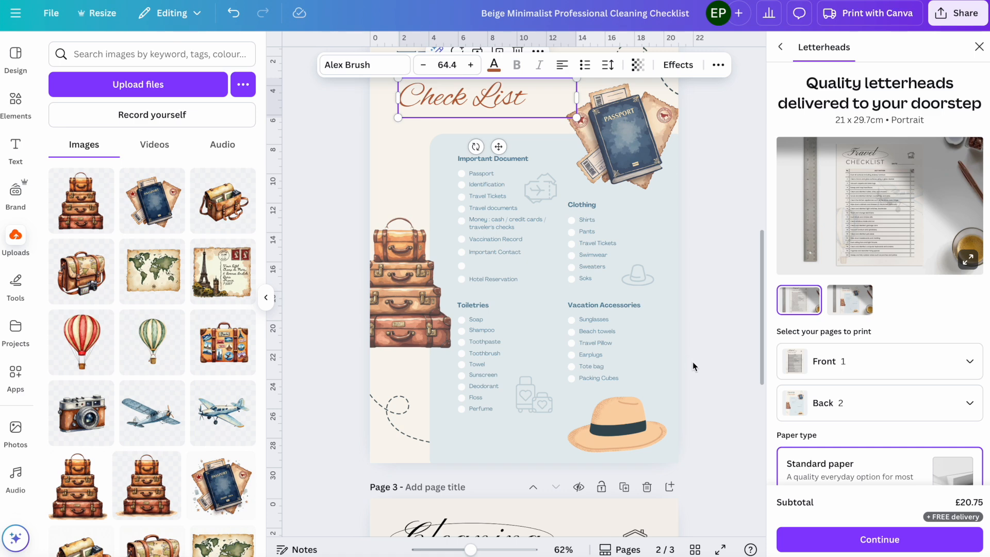
Step: Replace the straw hat on page 2's checklist with the uploaded light-blue propeller plane
click(613, 438)
key(Delete)
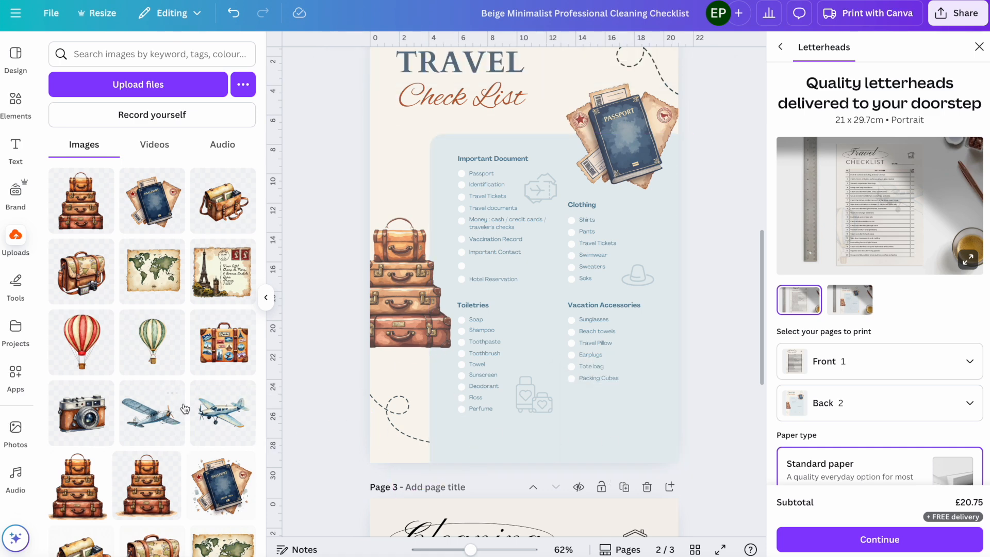
click(211, 414)
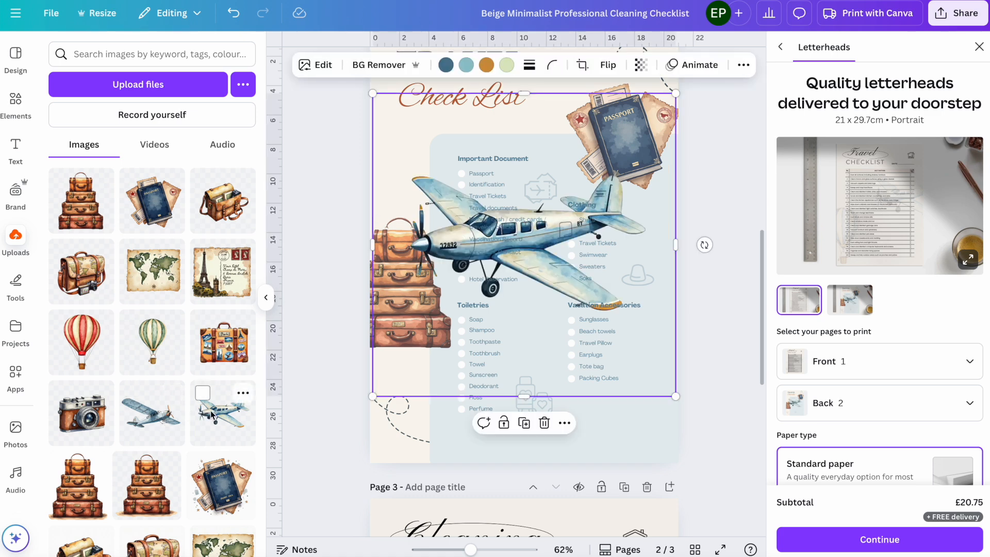